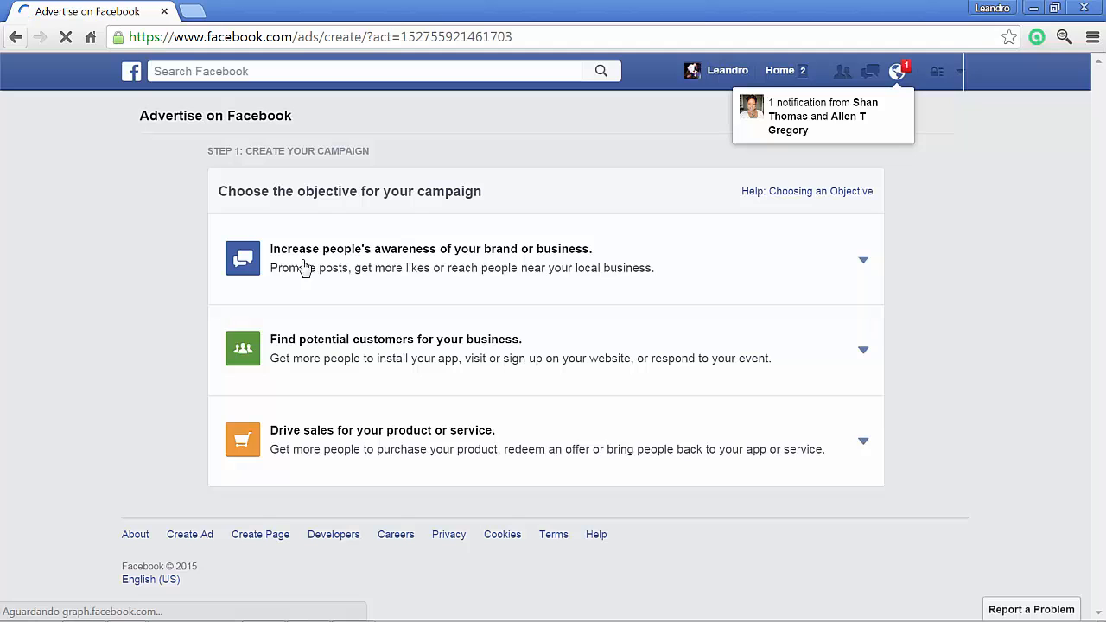
- Choose the brand awareness result "Reach and engage people with your post" and select the Bocce Ball Fanatics page
left_click(446, 265)
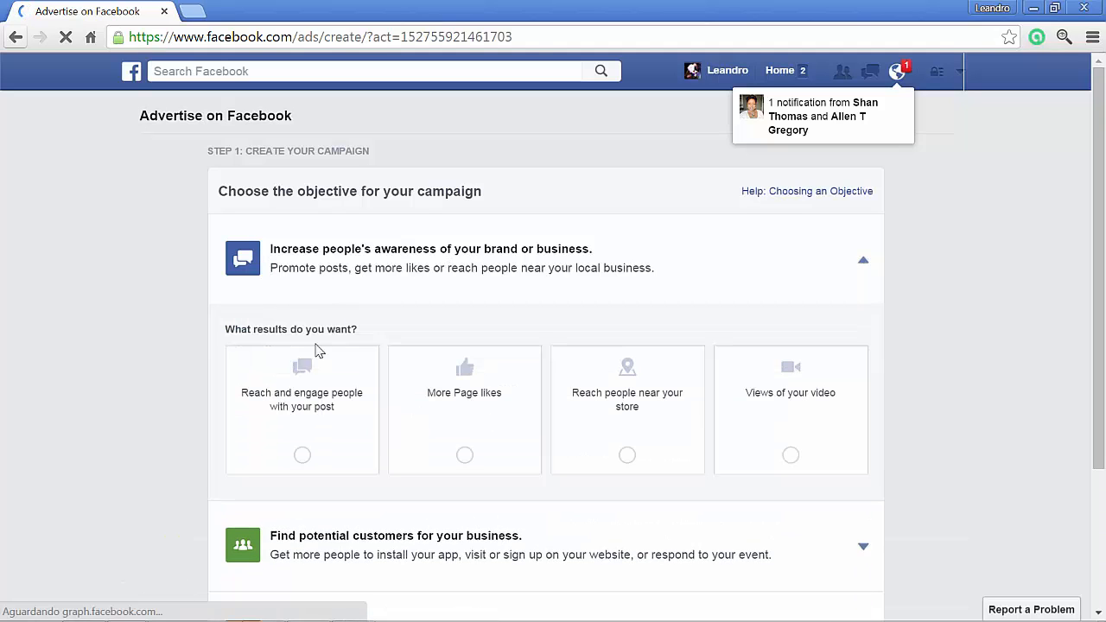
left_click(298, 413)
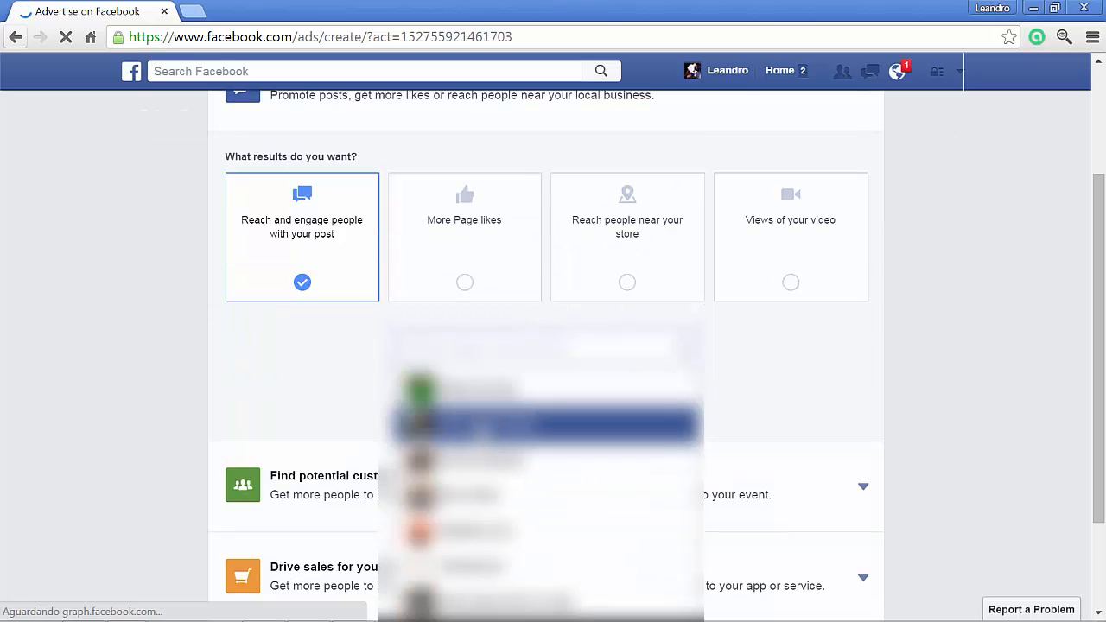
left_click(475, 431)
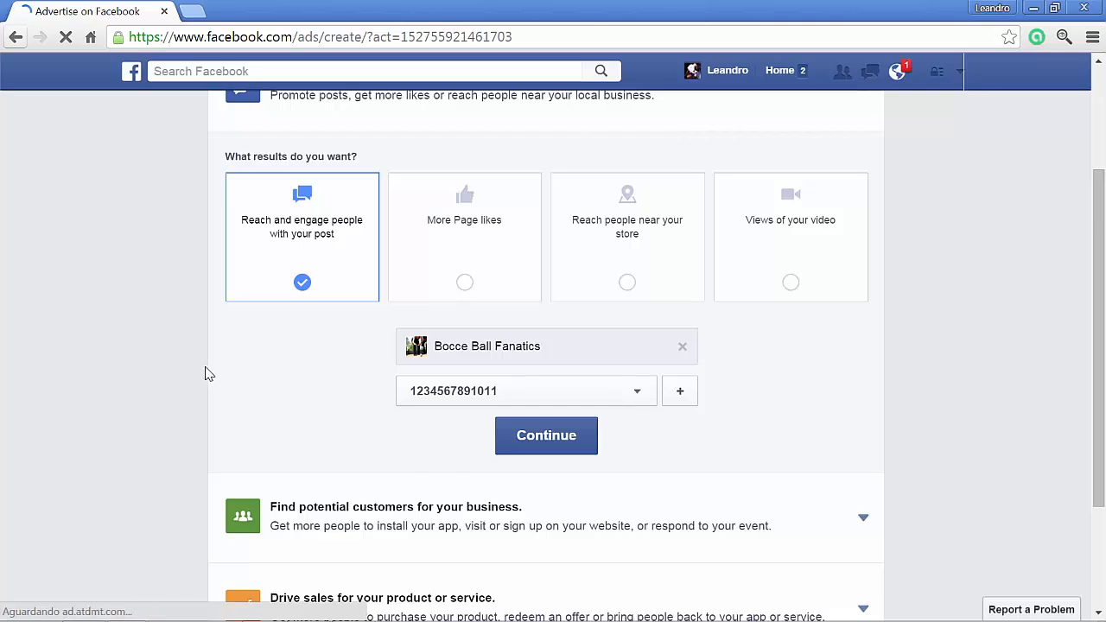
- Select the April 10th post starting "The perfect tee for a boche ball weekend" for promotion and continue to the campaign setup
scroll(229, 346, "down", 1)
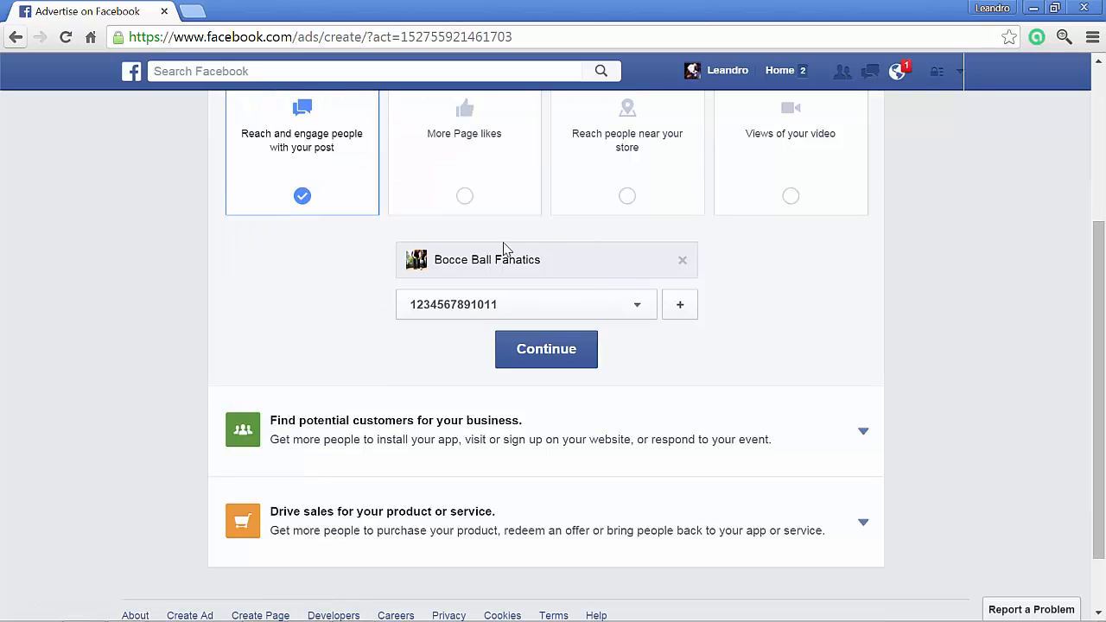
left_click(639, 311)
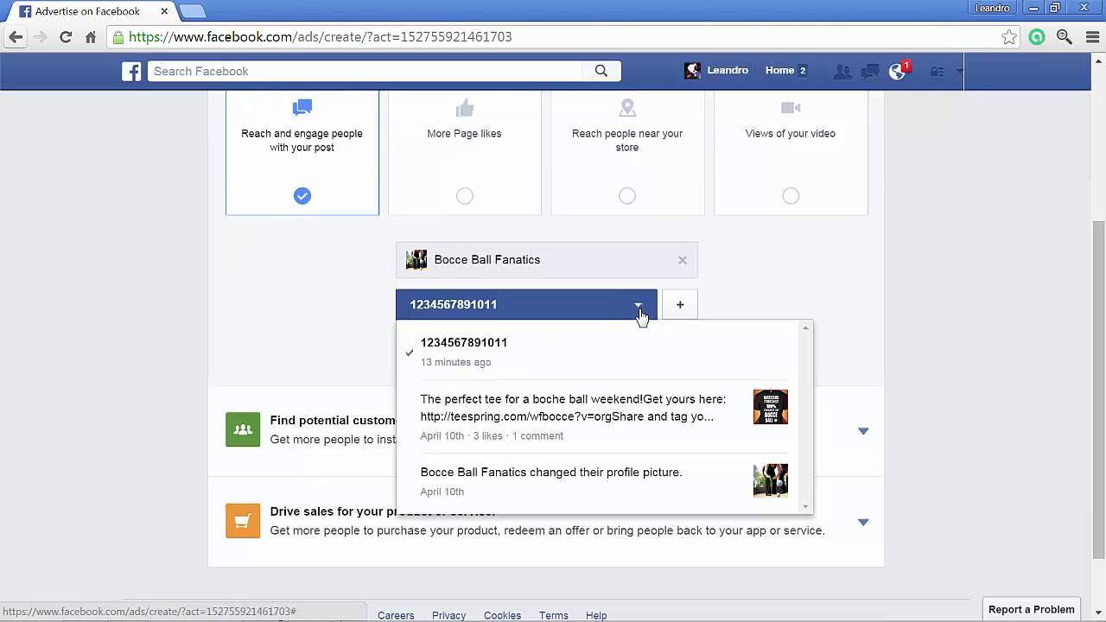
left_click(626, 404)
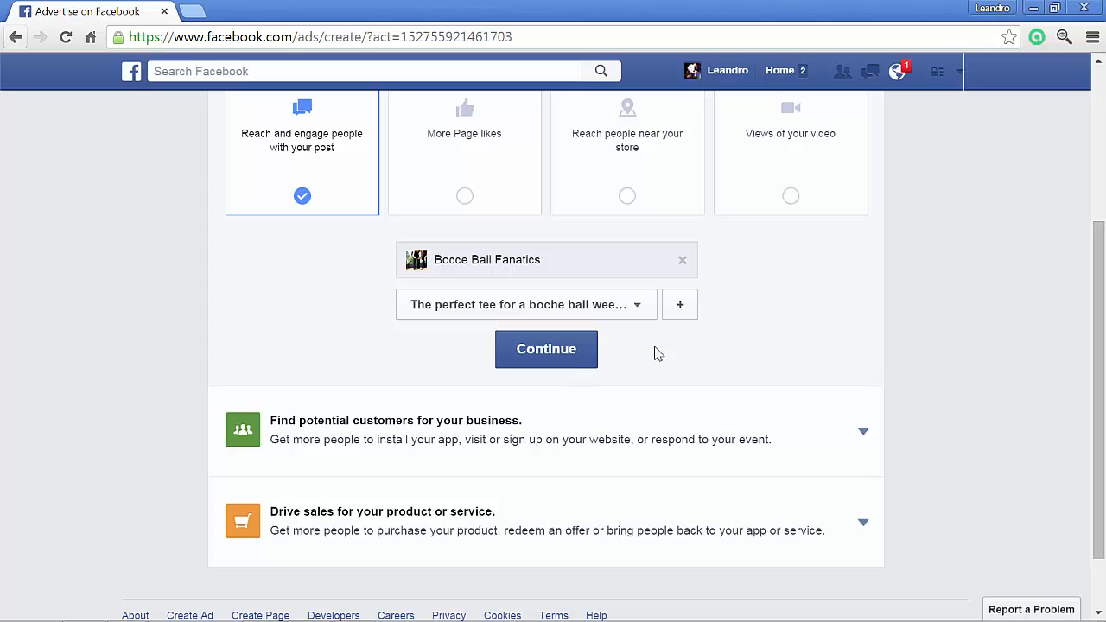
double_click(571, 357)
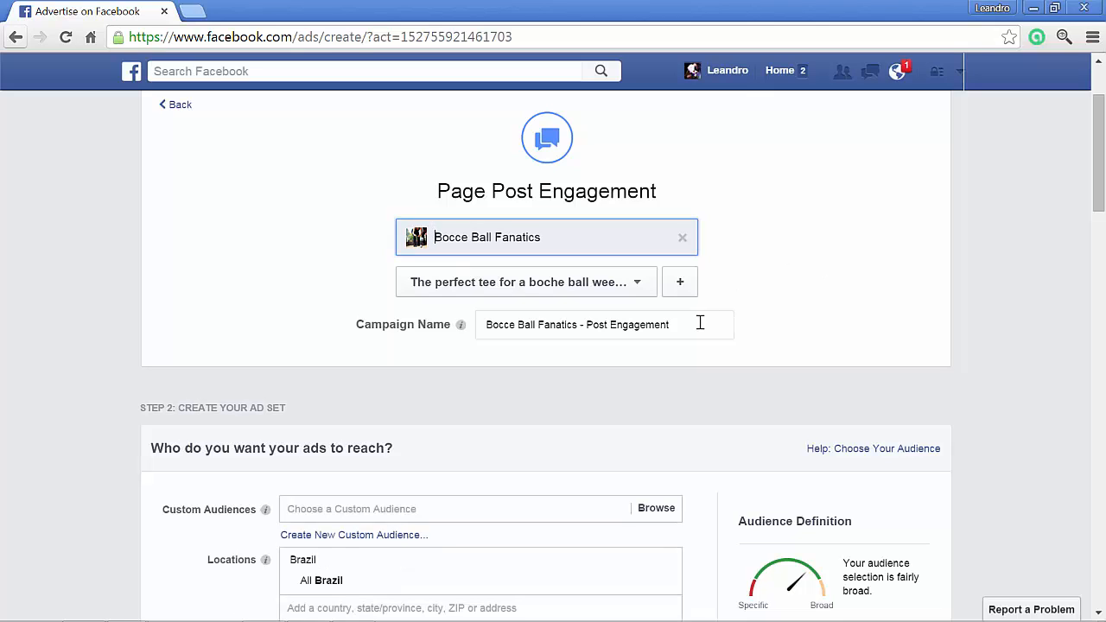
- Rename the campaign as "Bocce Ball T-shirt abc - PPE"
left_click_drag(702, 326, 478, 331)
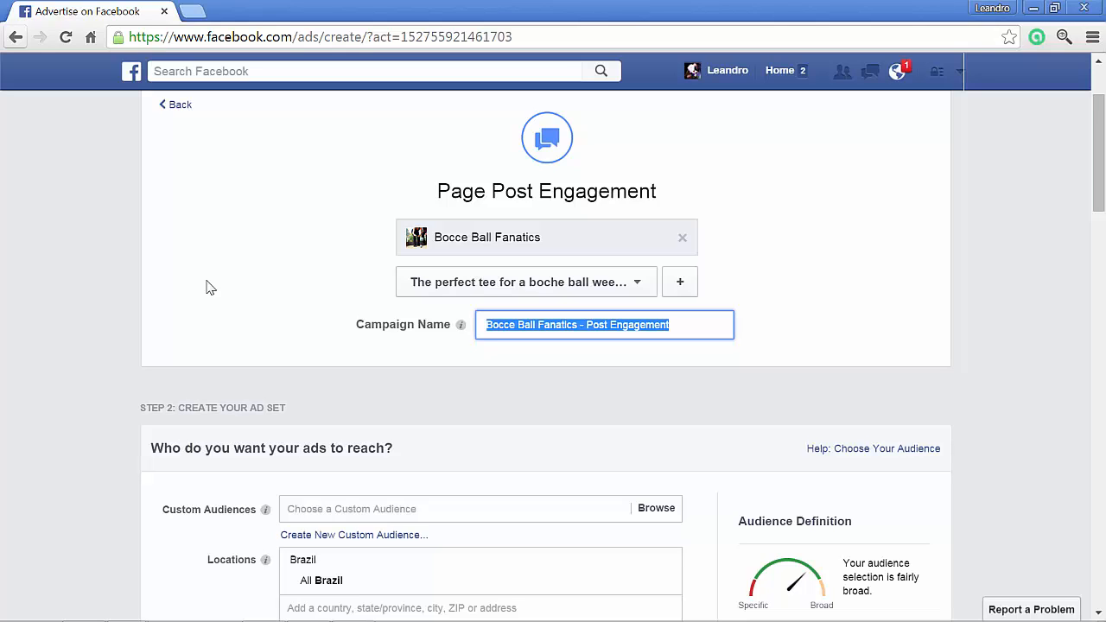
type("Bocce ")
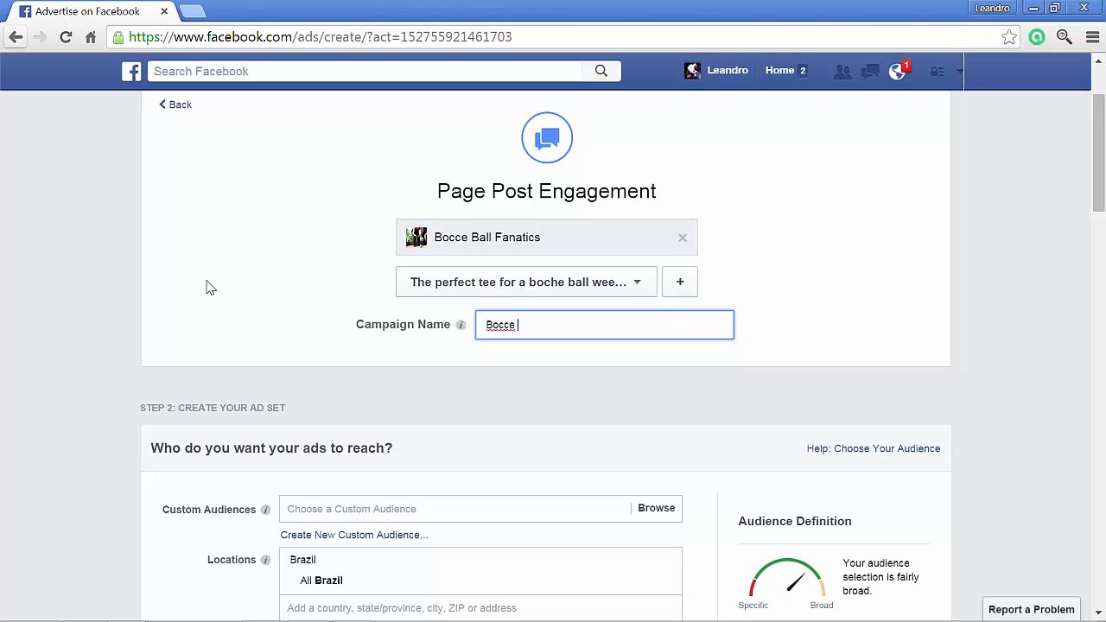
type("Ball T-shirt abc - PPE-")
- Replace Brazil with the United States as the ad set's target location
scroll(138, 313, "down", 2)
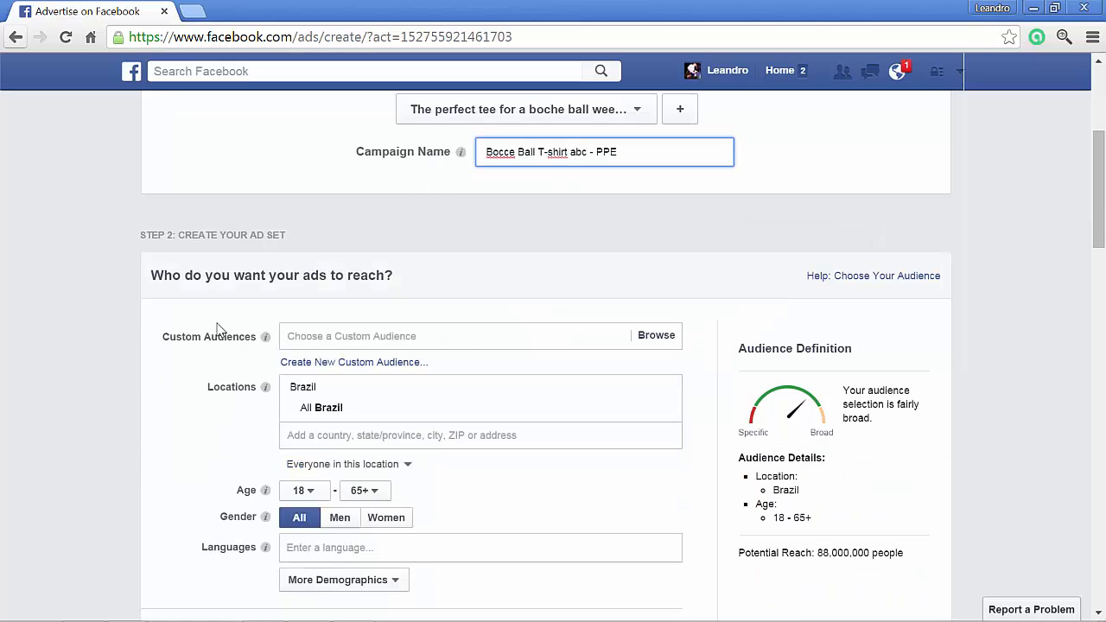
scroll(85, 379, "down", 1)
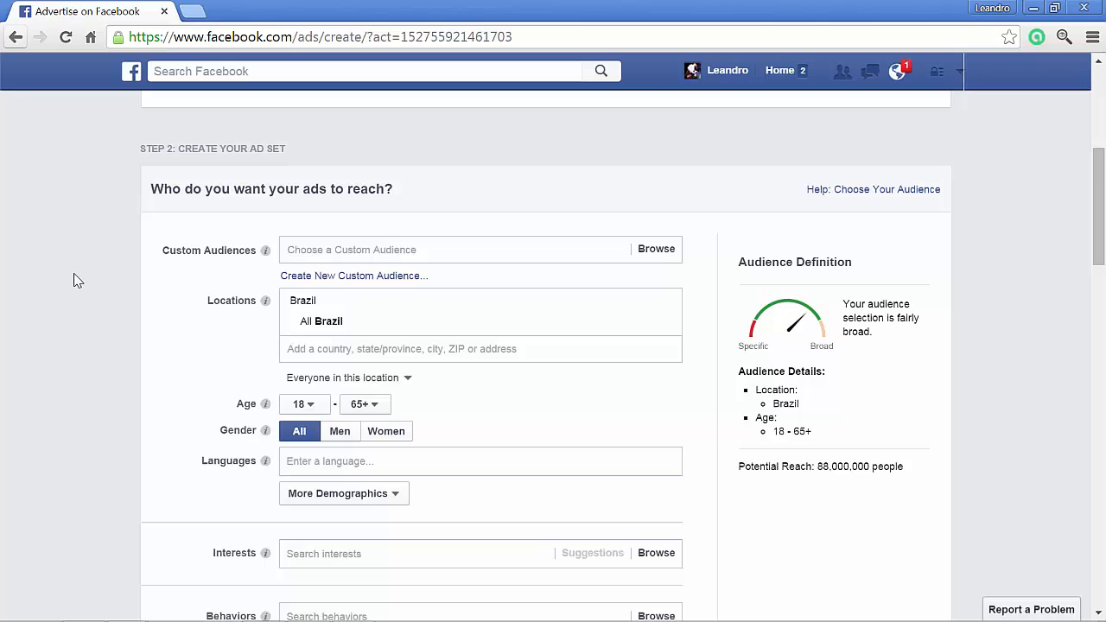
scroll(75, 281, "down", 1)
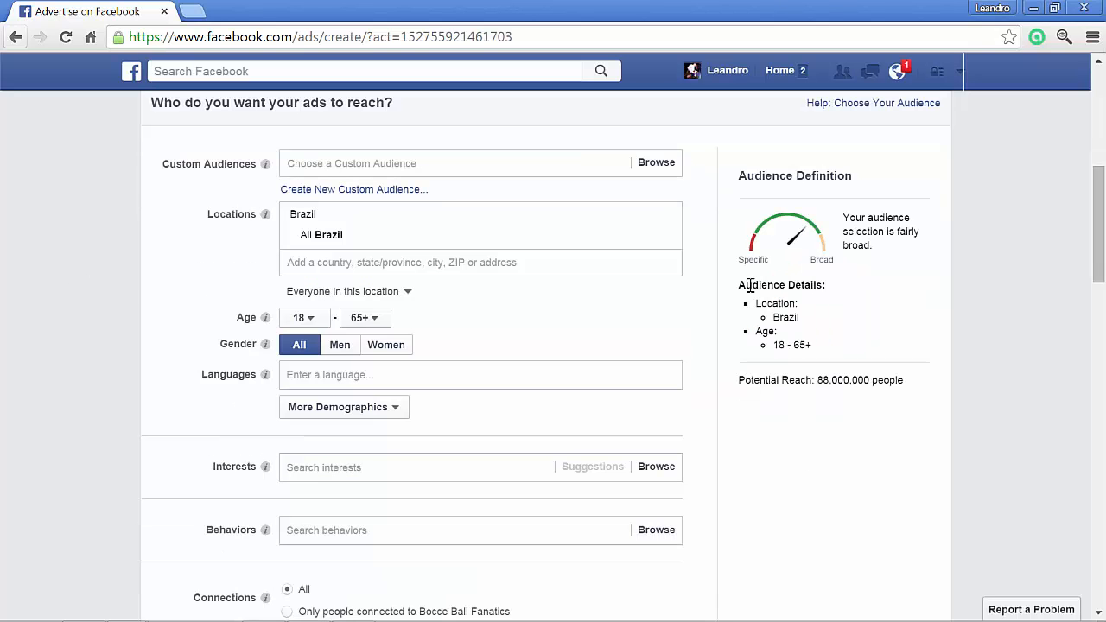
left_click(667, 218)
type("united")
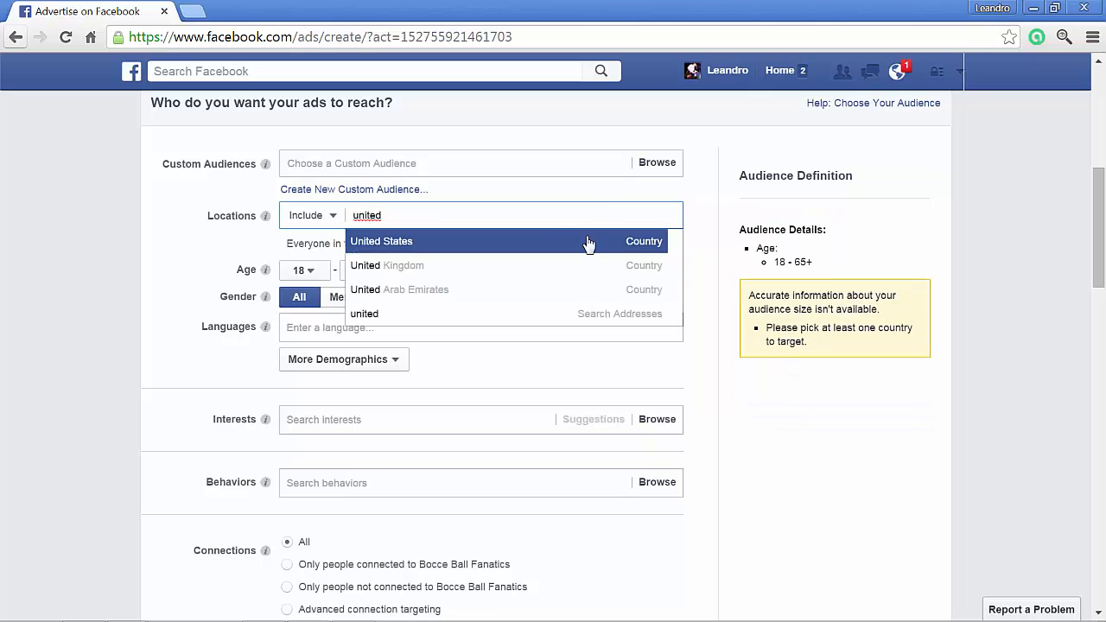
left_click(560, 243)
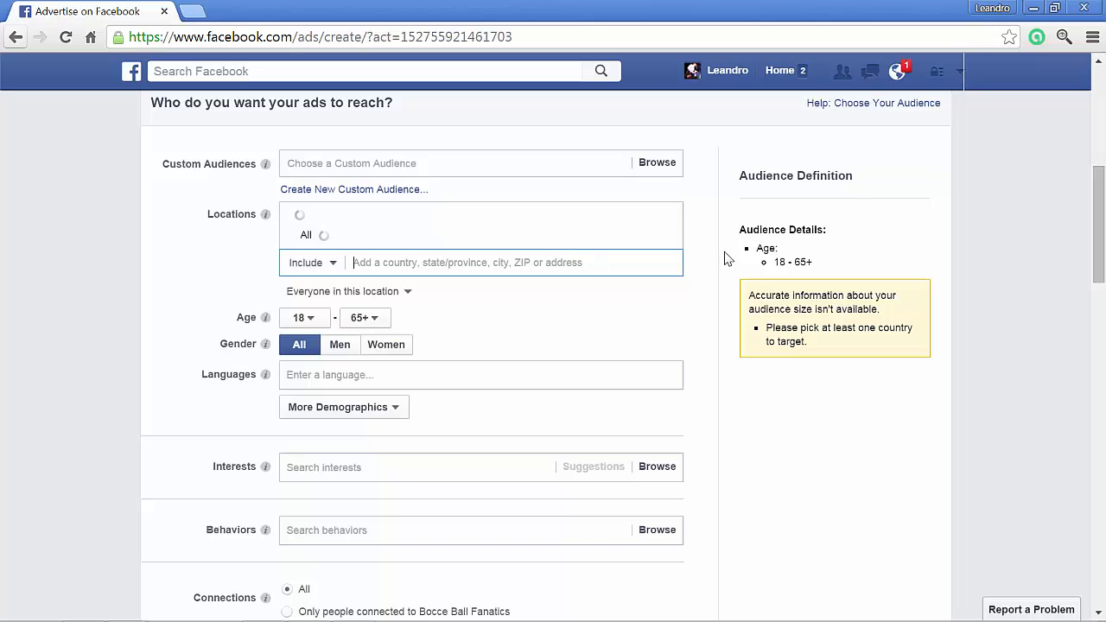
- Try targeting the state of Texas and the city of Erath, Louisiana, and view Erath's radius options
type("texas")
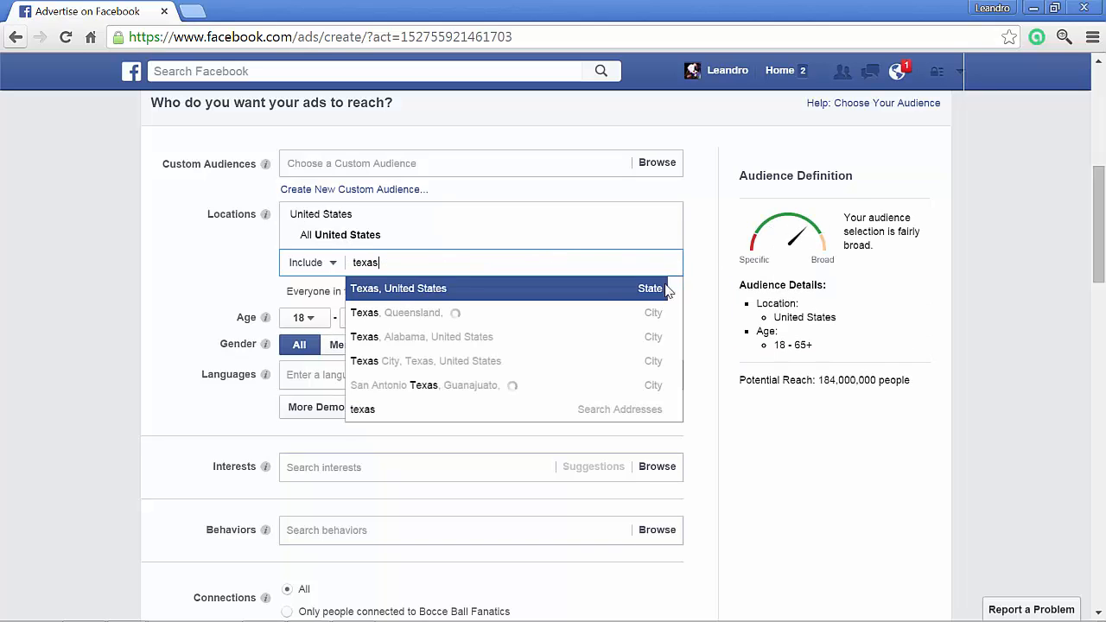
left_click(557, 294)
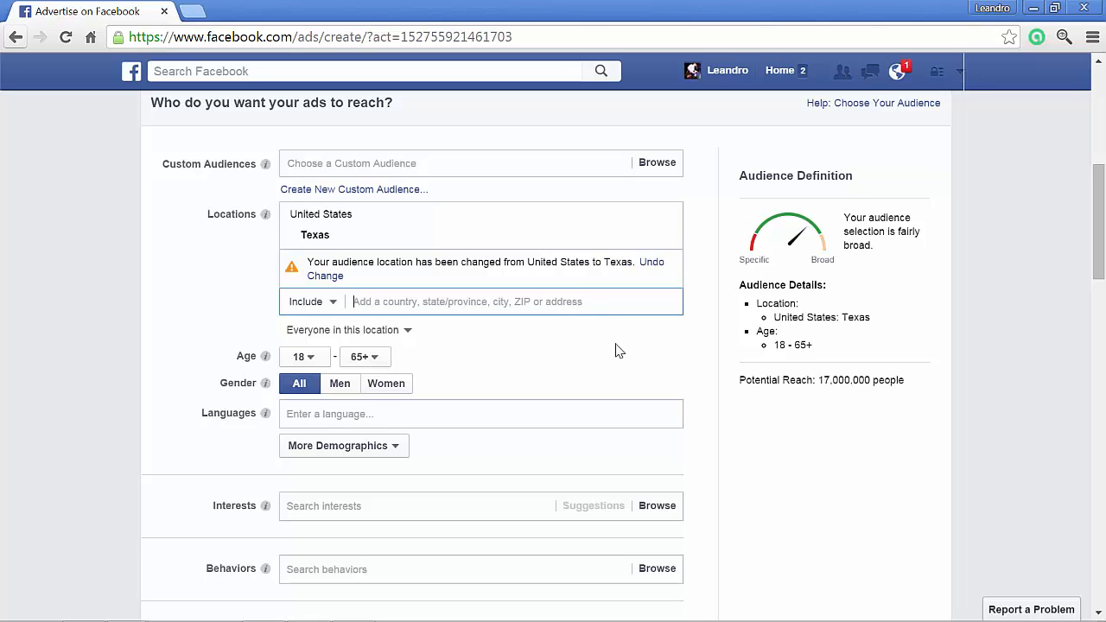
type("erath, l")
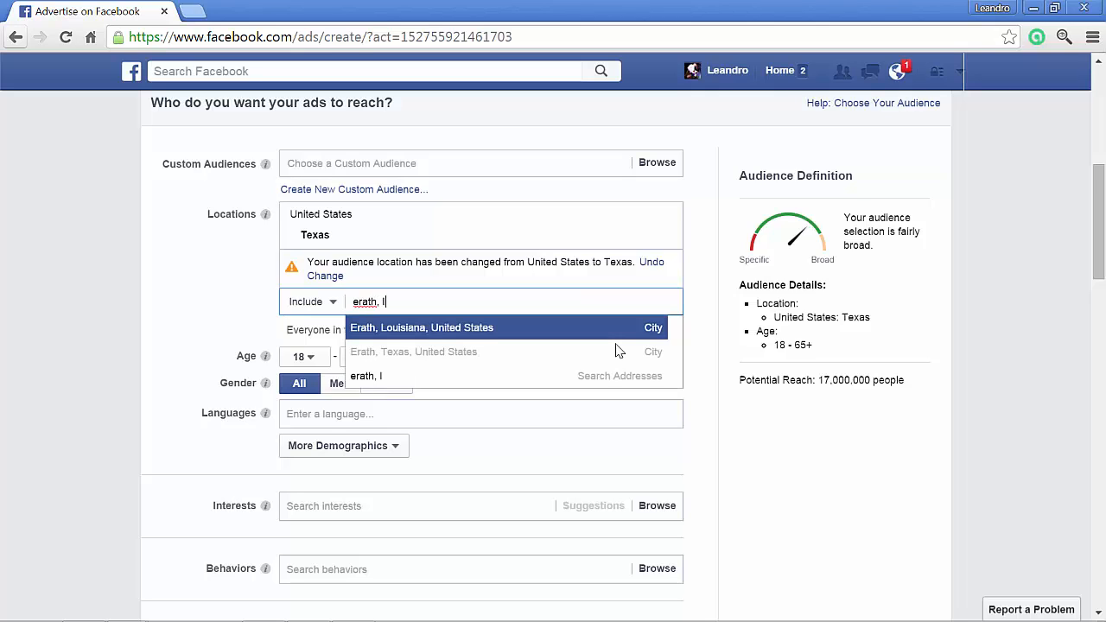
left_click(593, 332)
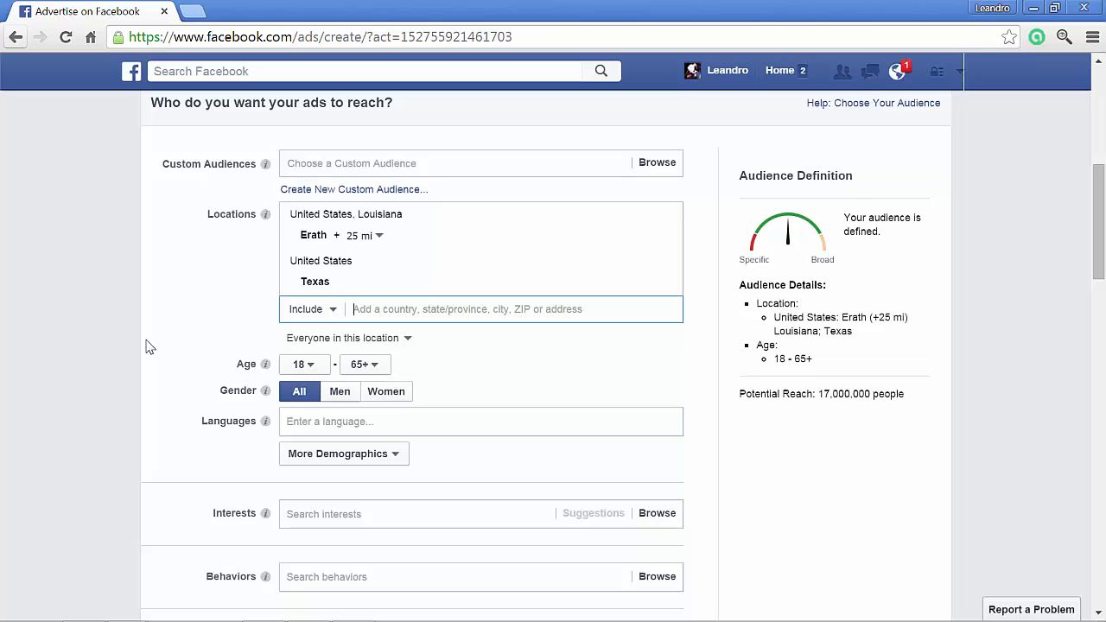
left_click(378, 238)
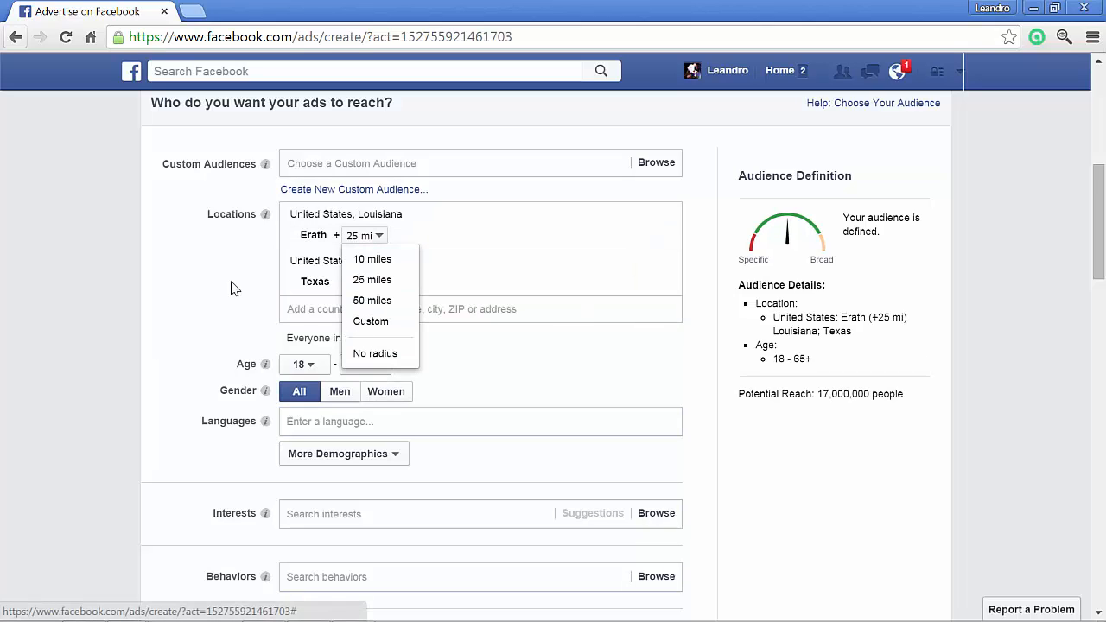
left_click(198, 282)
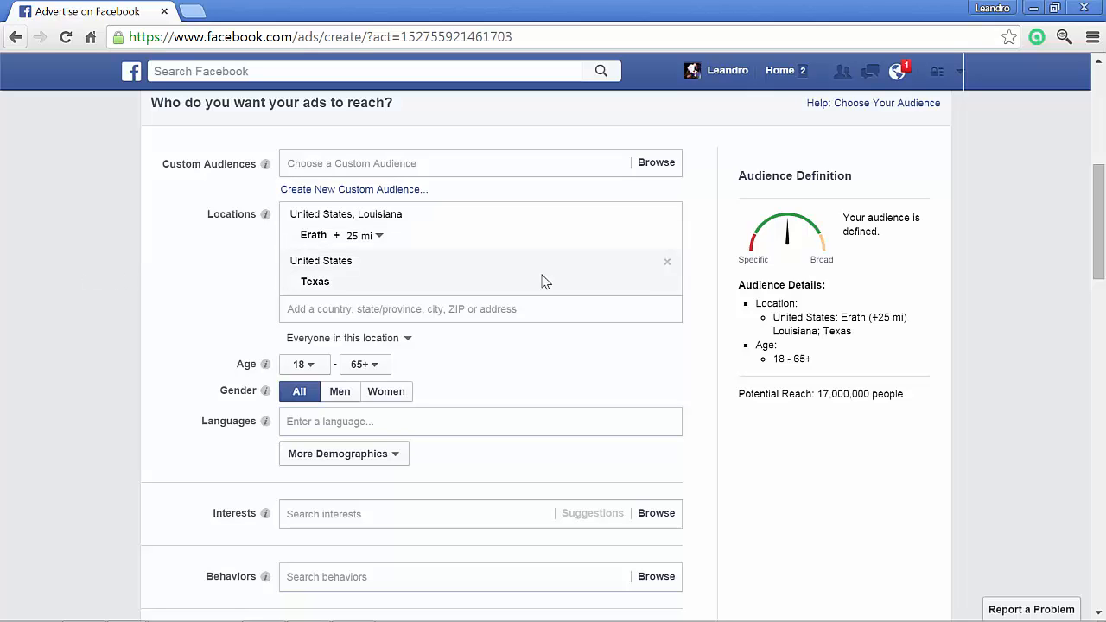
- Remove the Erath and Texas locations and set the whole United States as the target location
left_click(666, 216)
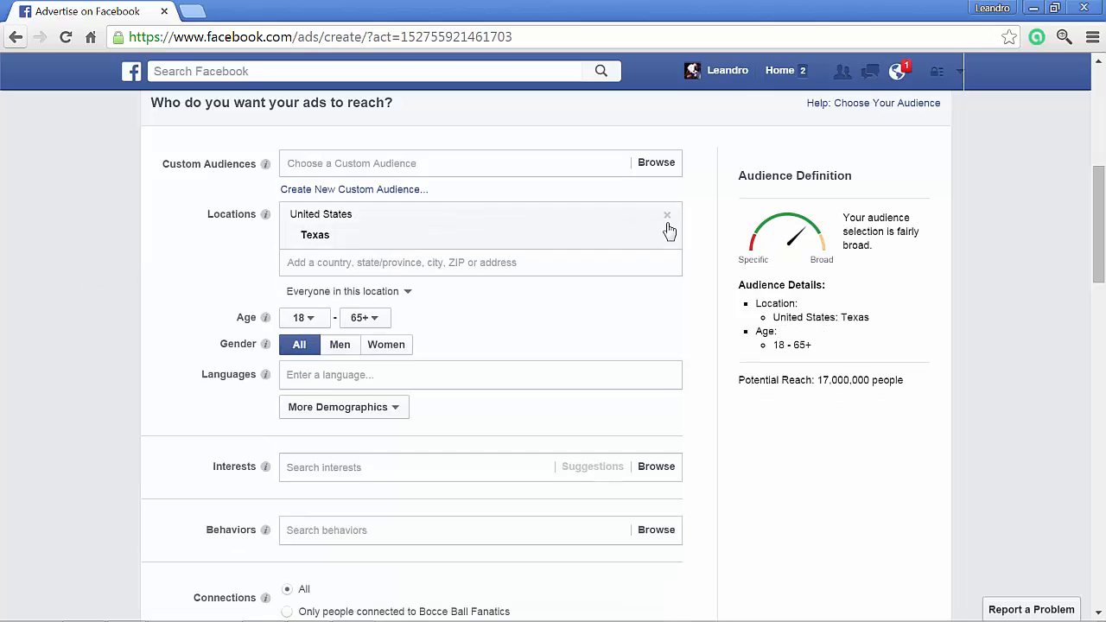
left_click(666, 216)
left_click(481, 217)
type("united")
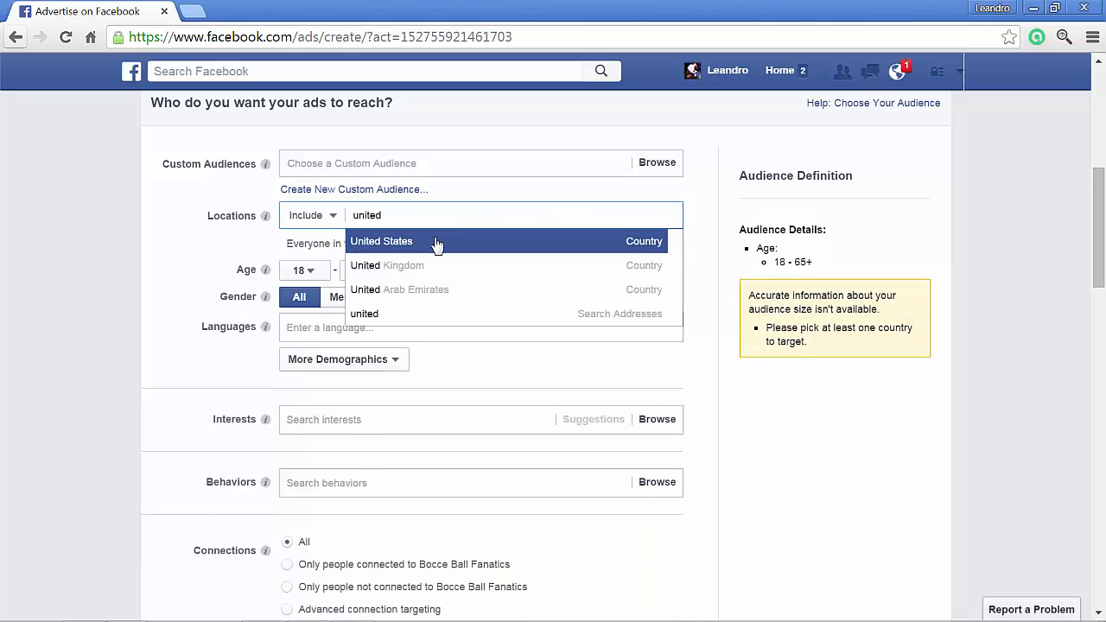
left_click(436, 241)
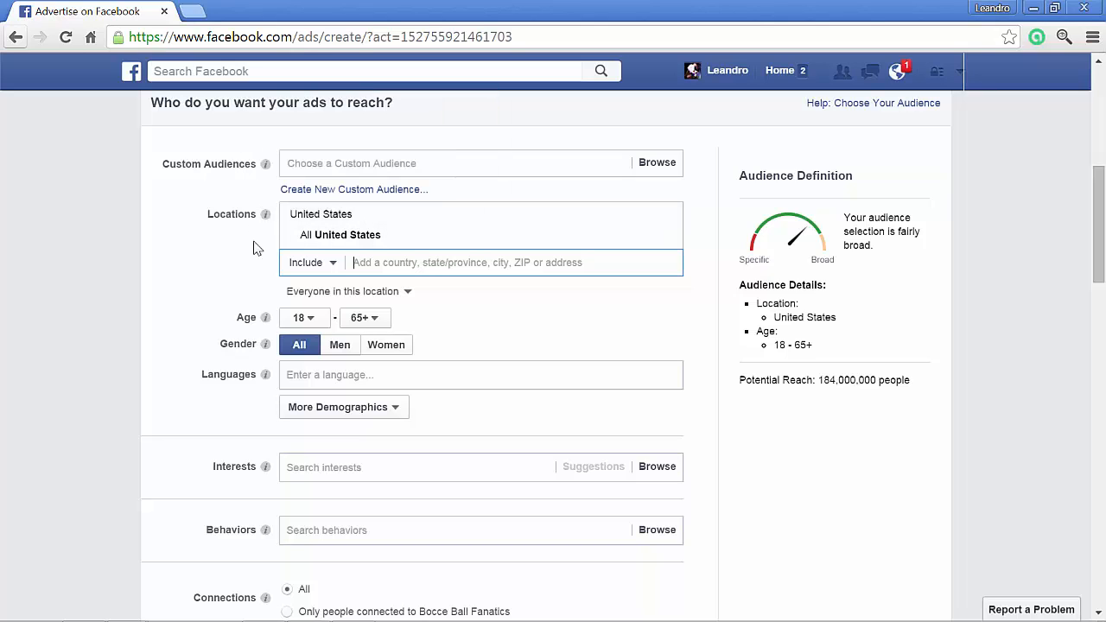
- Add Canada to the ad set's target locations
scroll(84, 342, "down", 1)
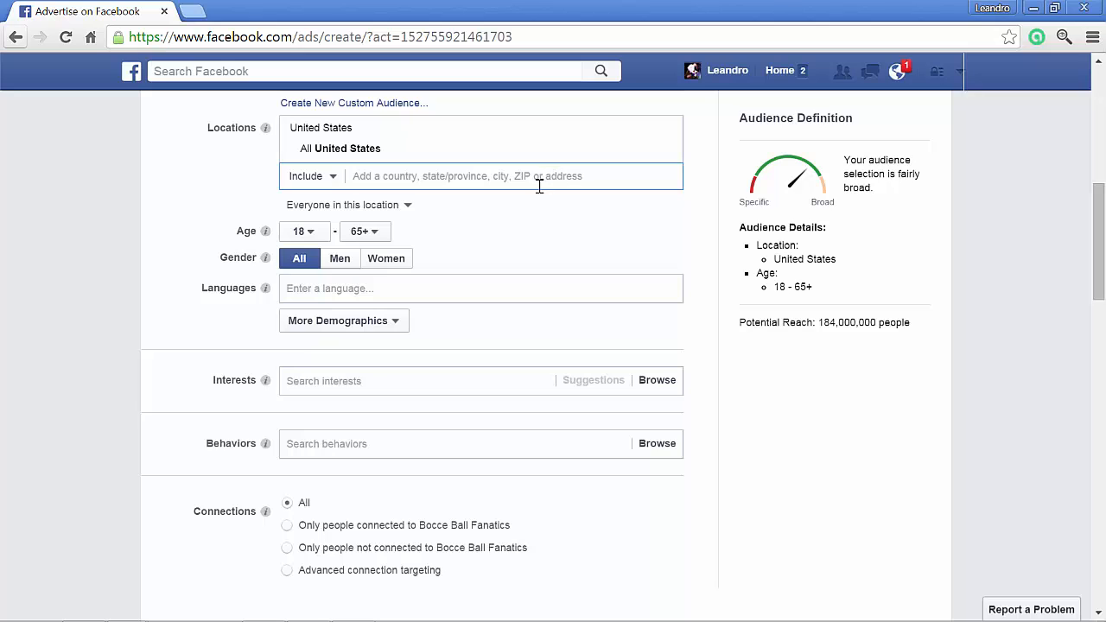
type("canada")
left_click(453, 205)
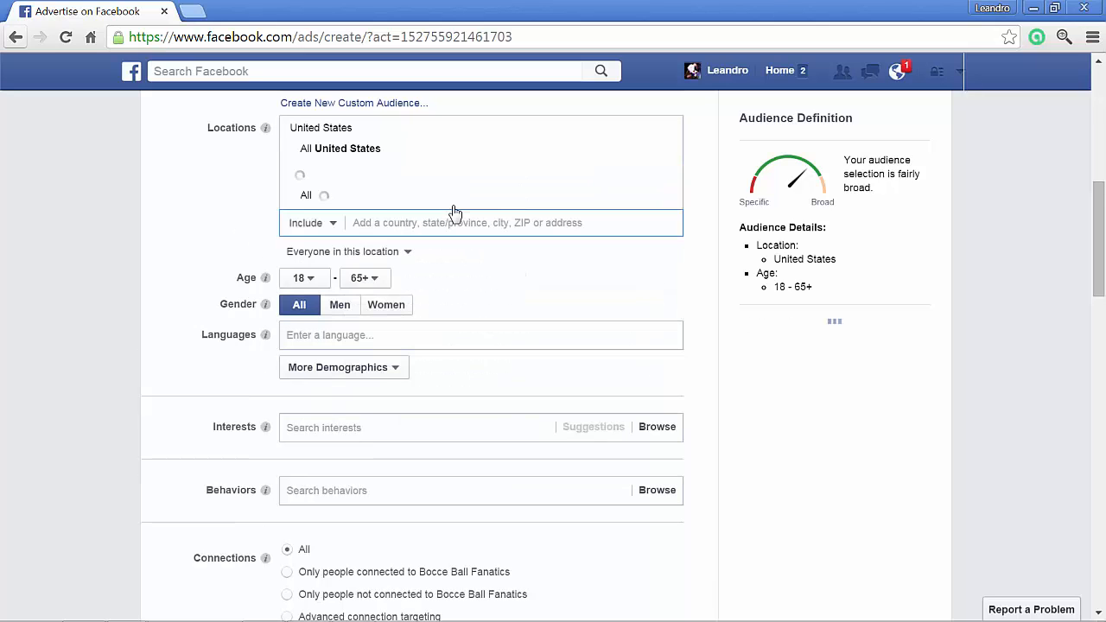
- View the available minimum age options for the audience without changing the age range
scroll(138, 246, "down", 1)
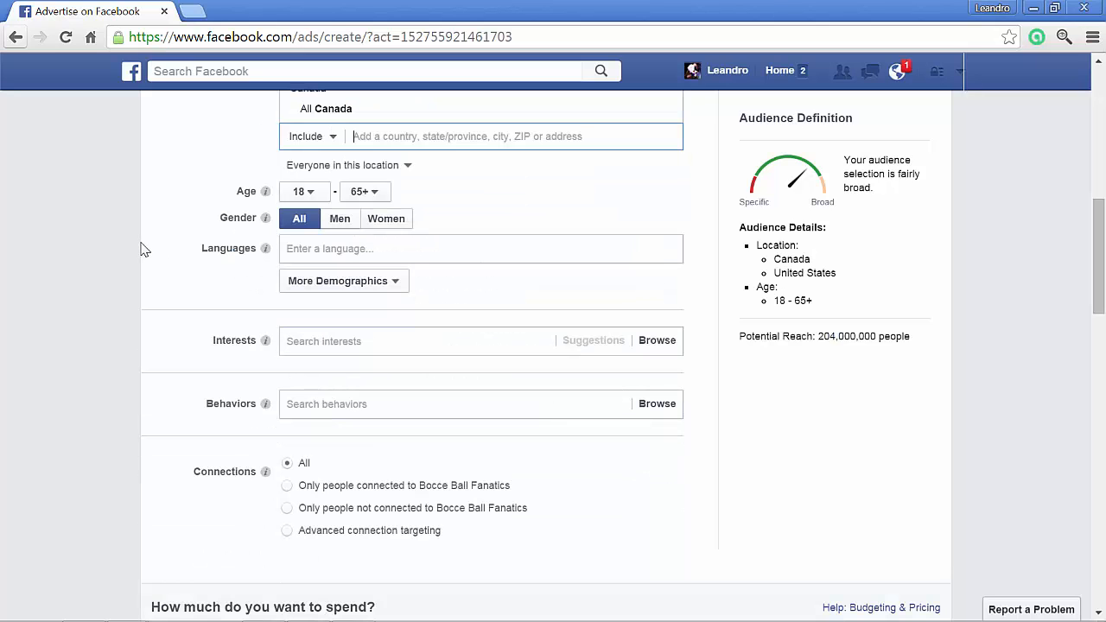
left_click(315, 198)
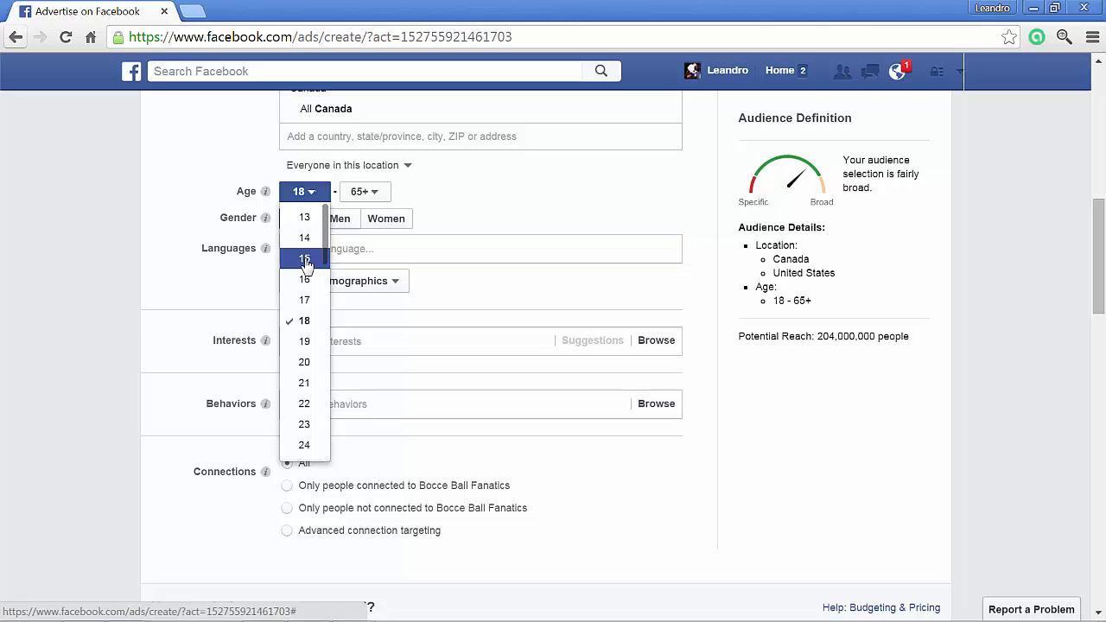
left_click(162, 227)
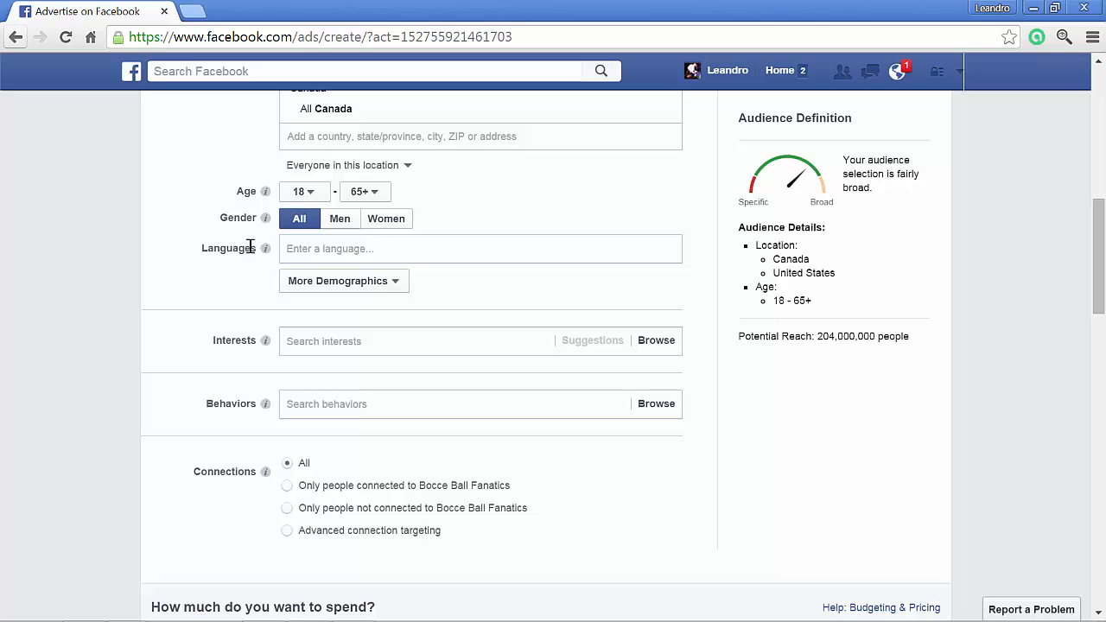
- Try targeting the Spanish (All) language, then remove it from the audience
left_click(544, 249)
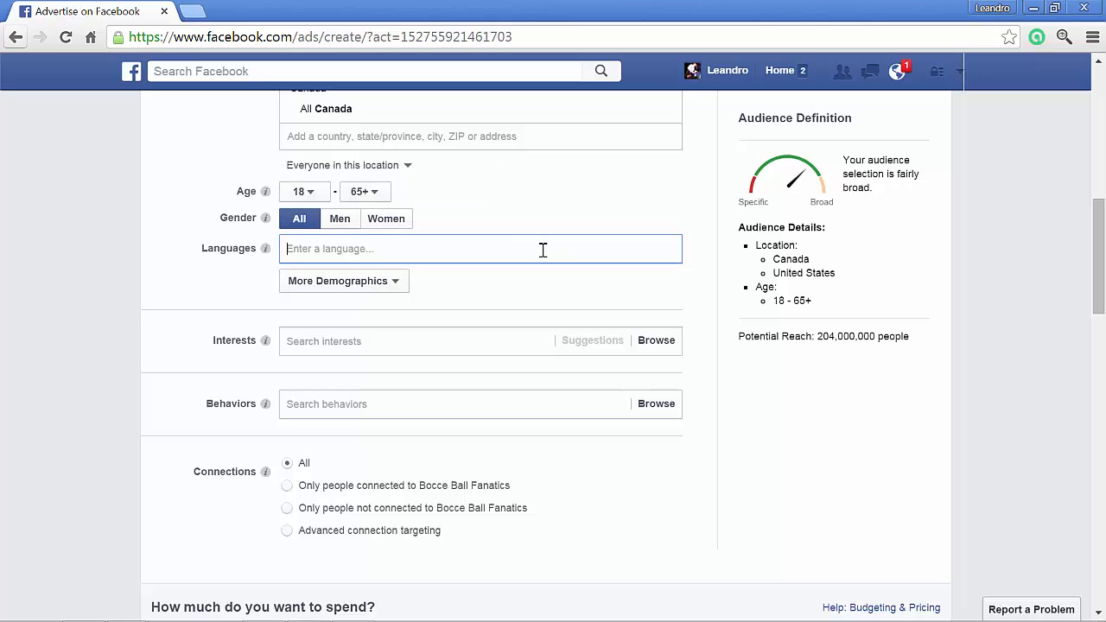
type("spani")
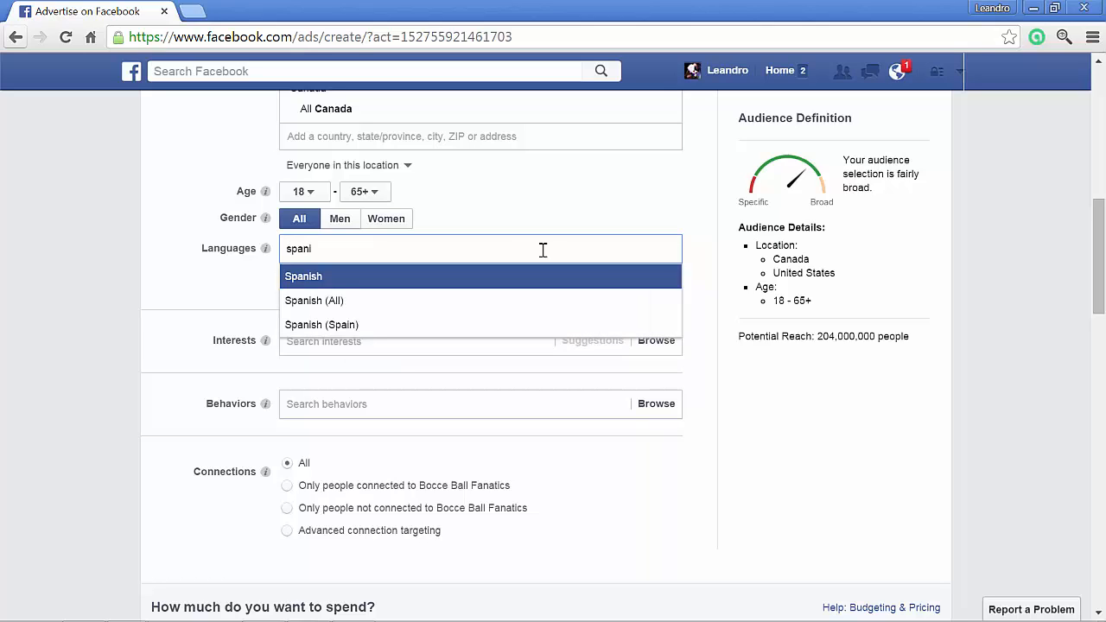
left_click(447, 301)
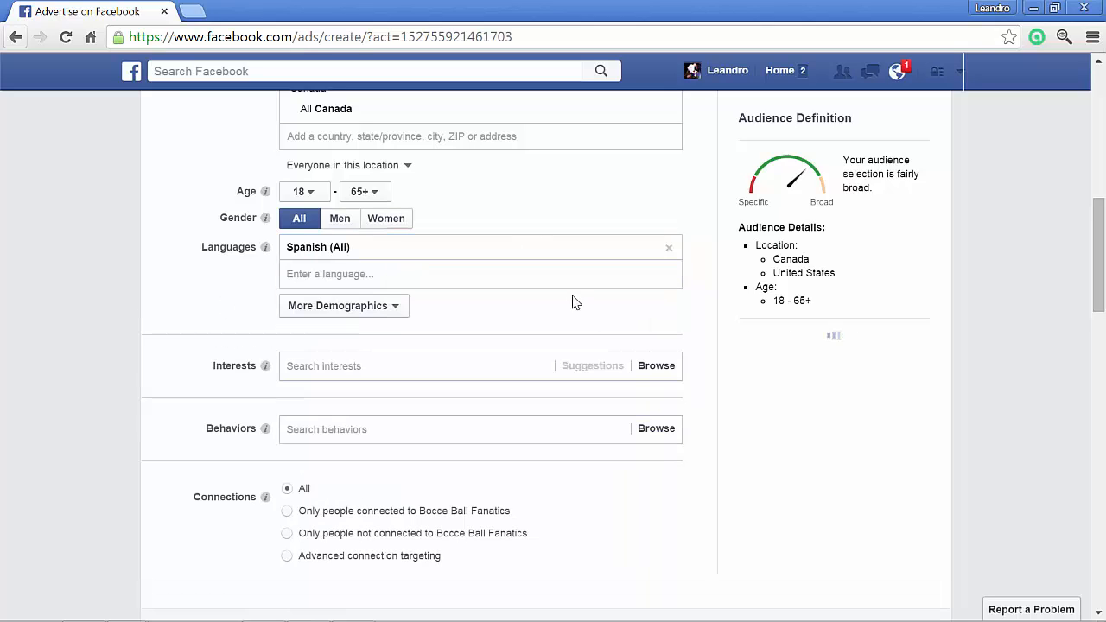
scroll(492, 234, "up", 1)
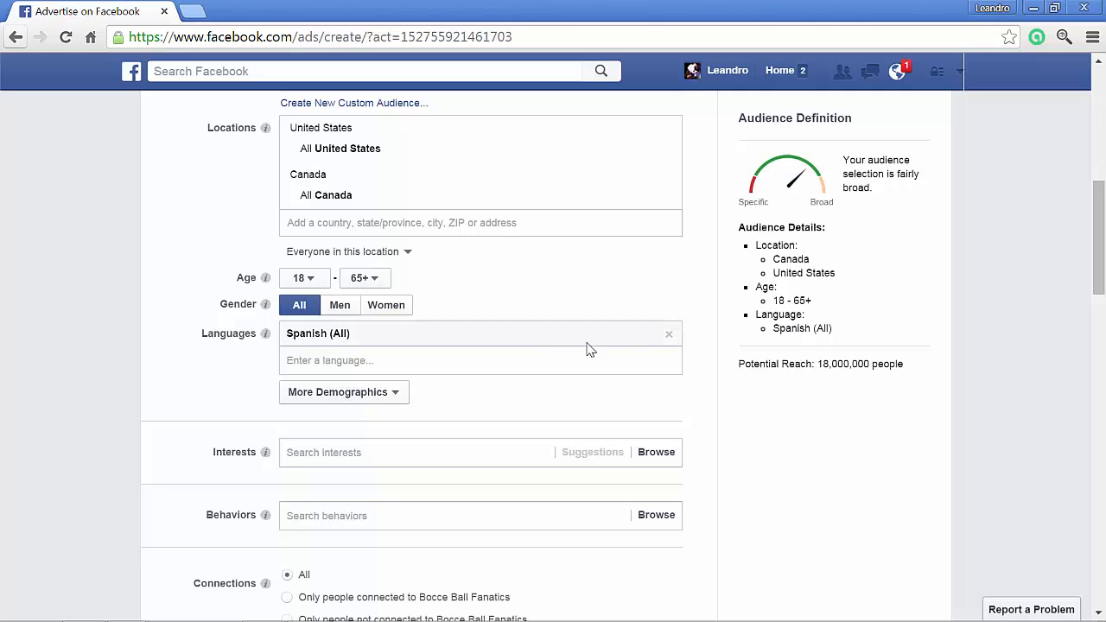
left_click(671, 336)
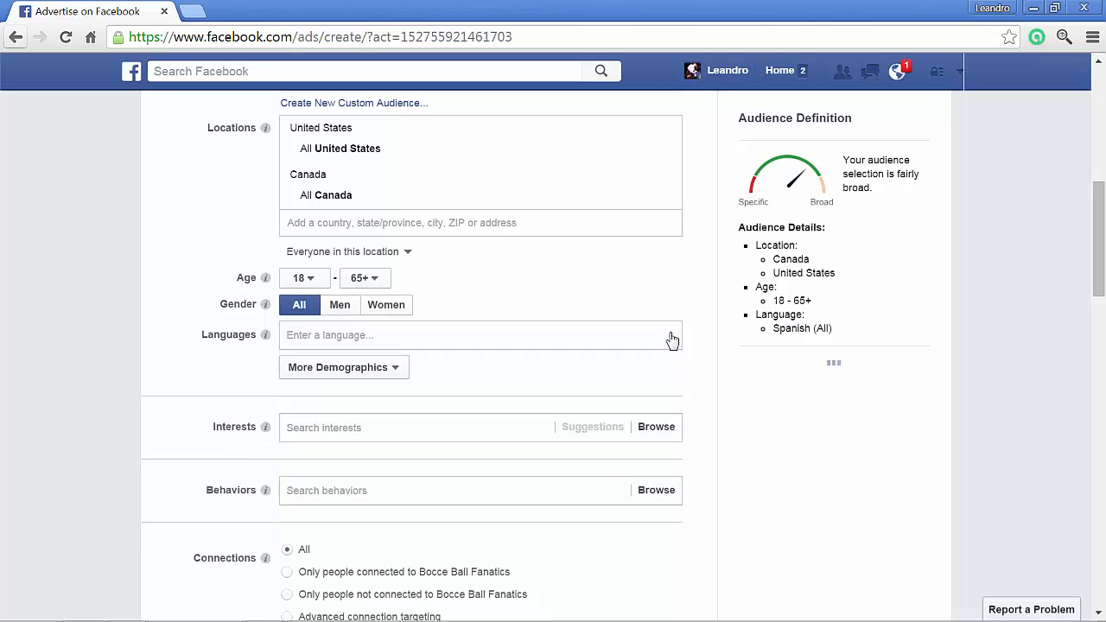
- Look through the additional demographic categories for the audience, including the Relationship, Education, Work and Parents subcategories
scroll(639, 338, "down", 1)
left_click(405, 283)
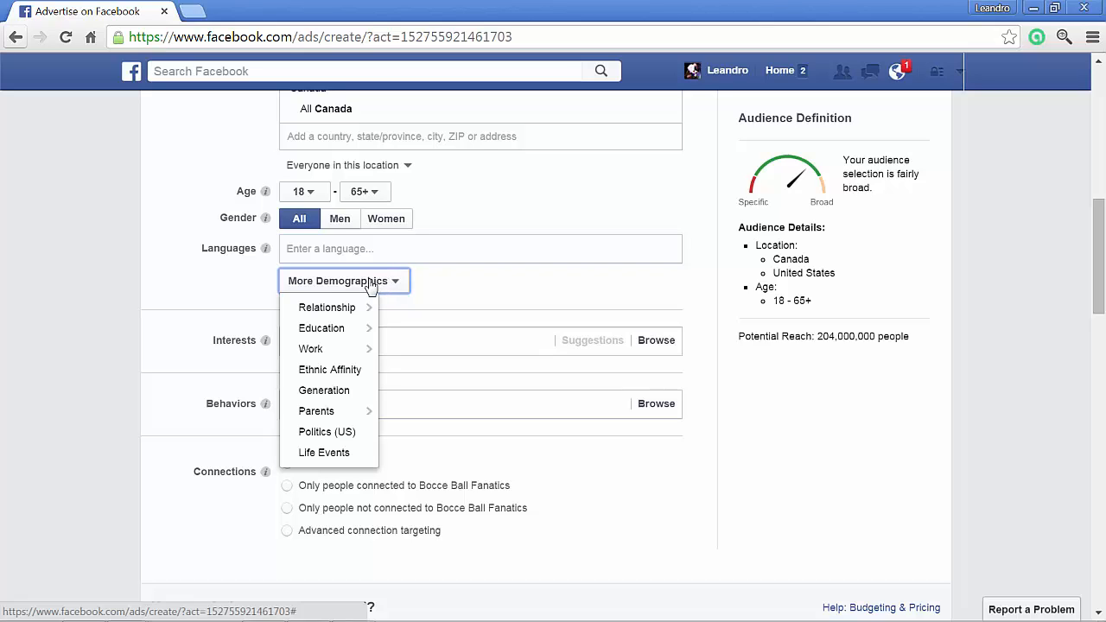
mouse_move(351, 311)
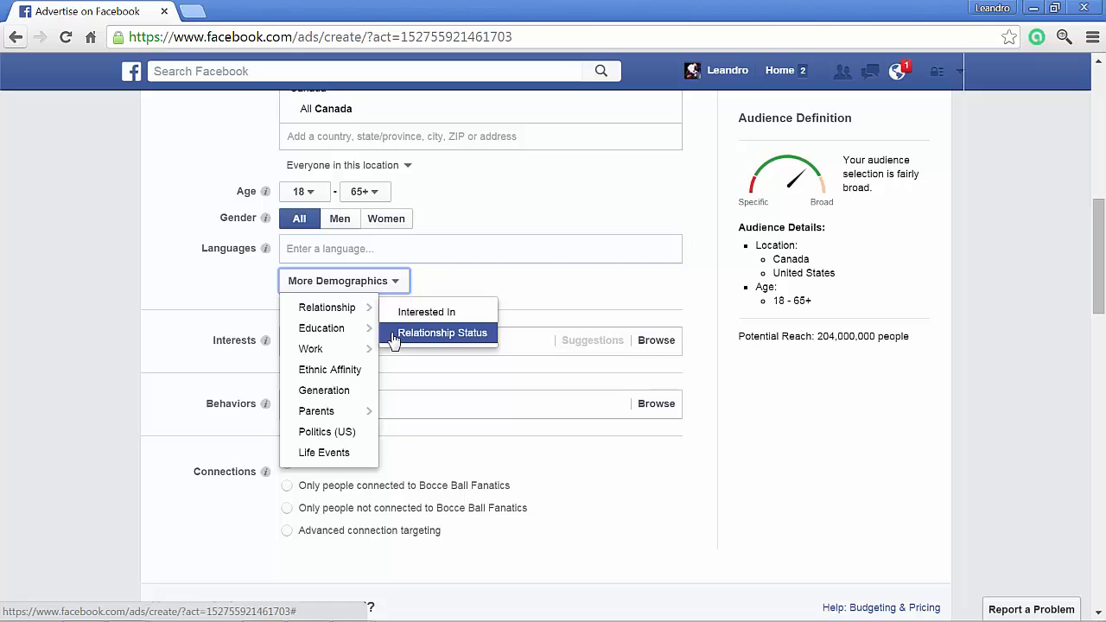
mouse_move(320, 333)
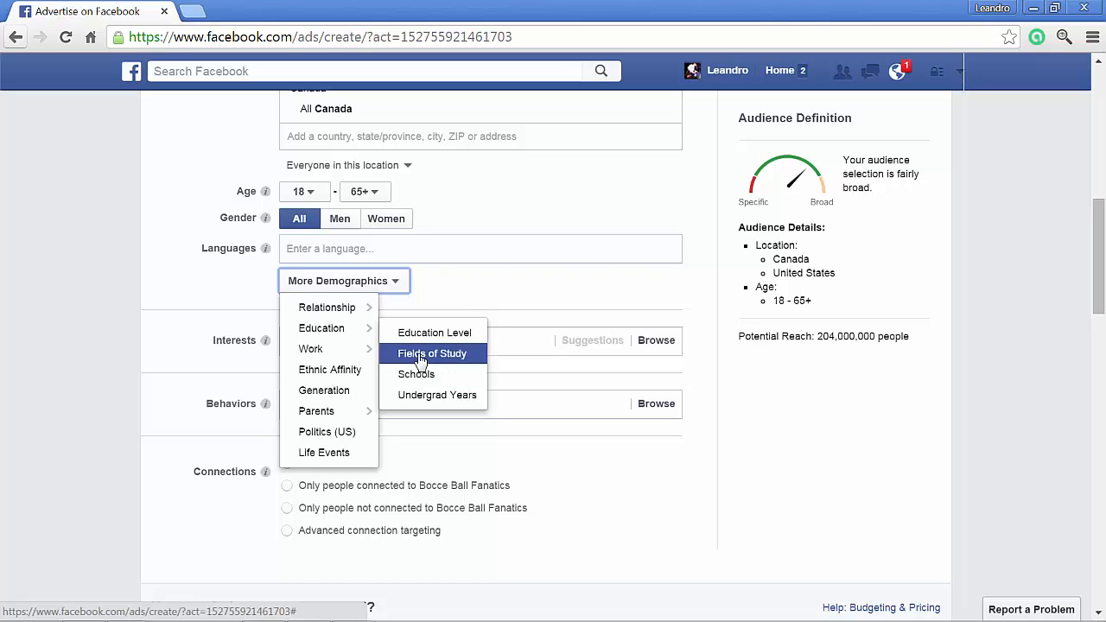
mouse_move(358, 355)
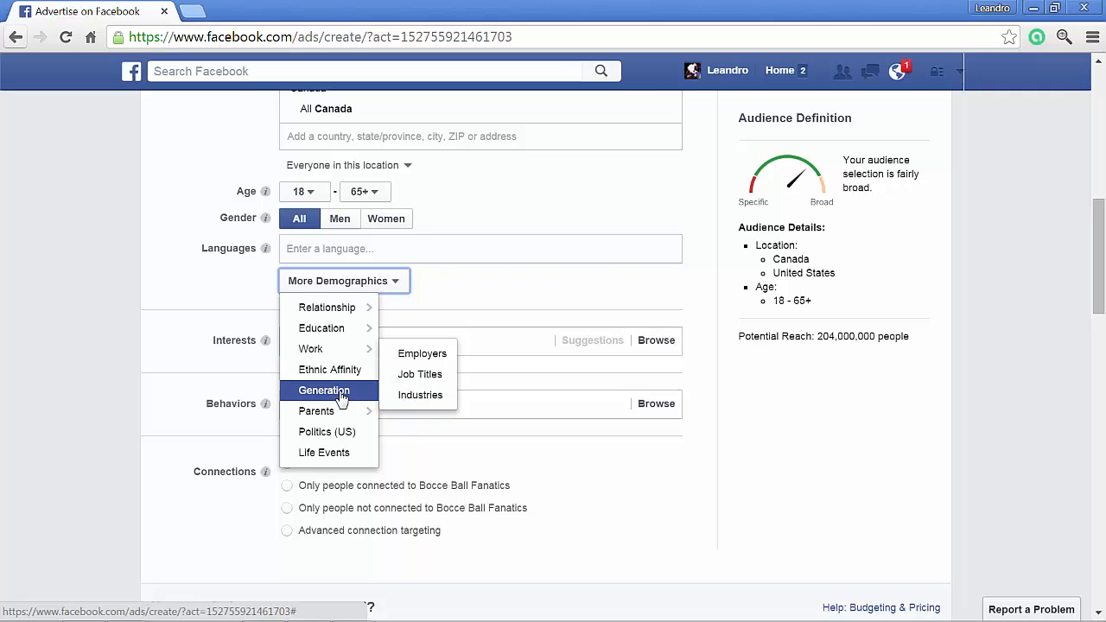
mouse_move(347, 420)
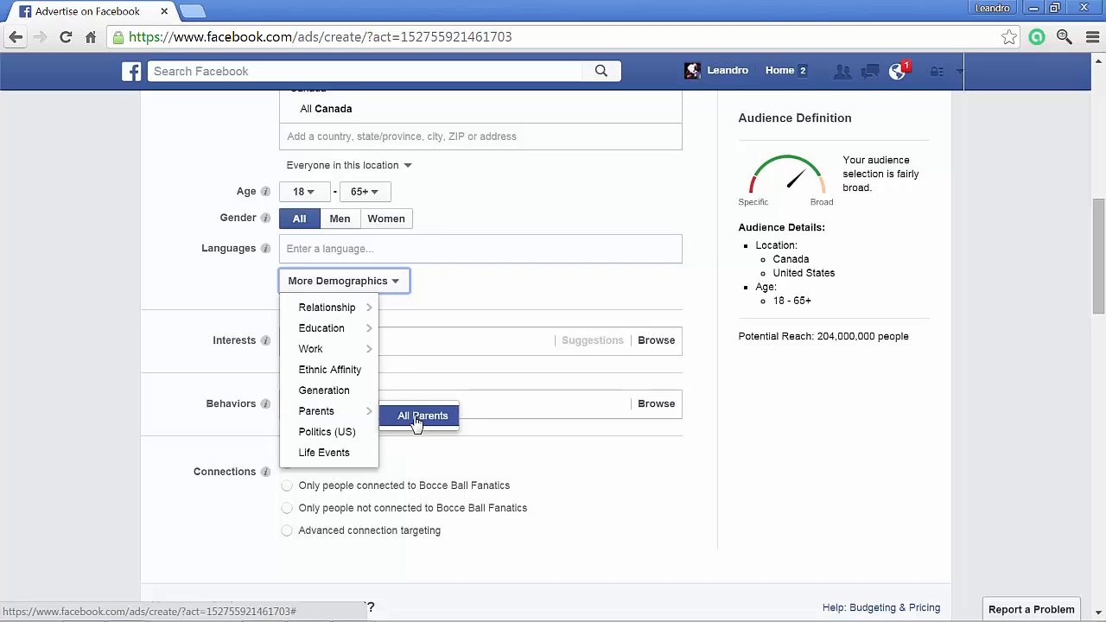
- Browse the available Life Events targeting options, then remove the Life Events criterion from the audience
left_click(367, 460)
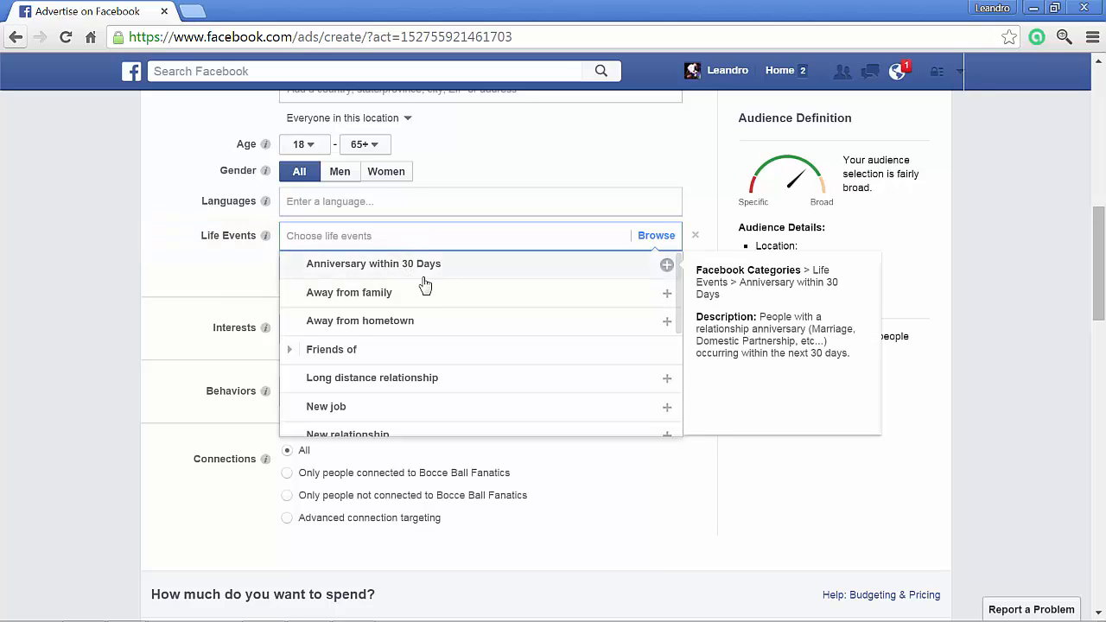
scroll(456, 333, "down", 2)
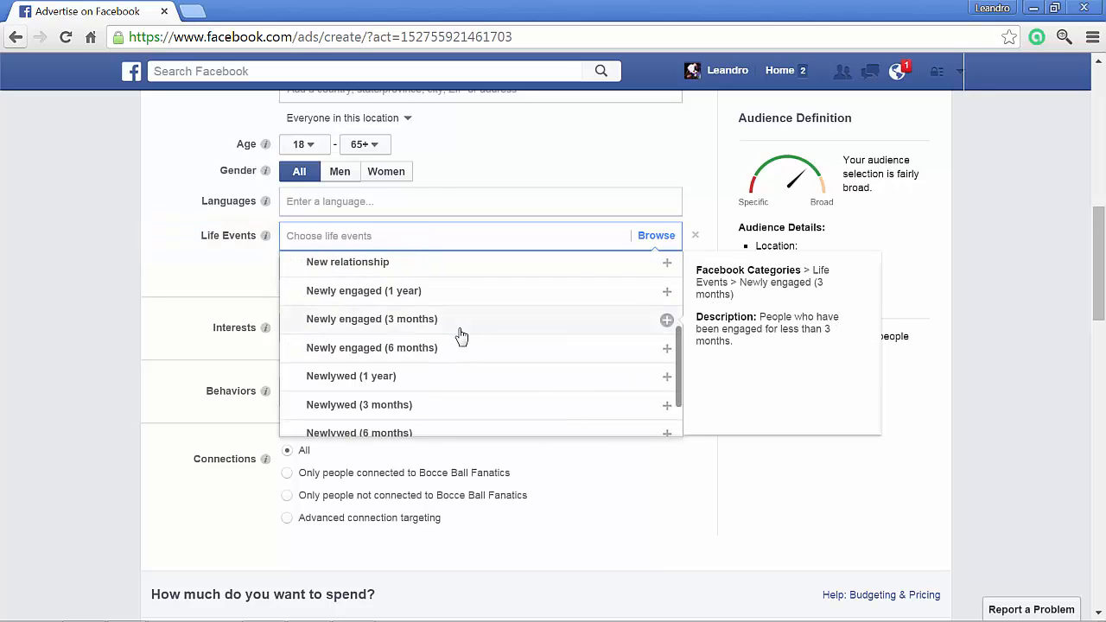
scroll(447, 360, "down", 1)
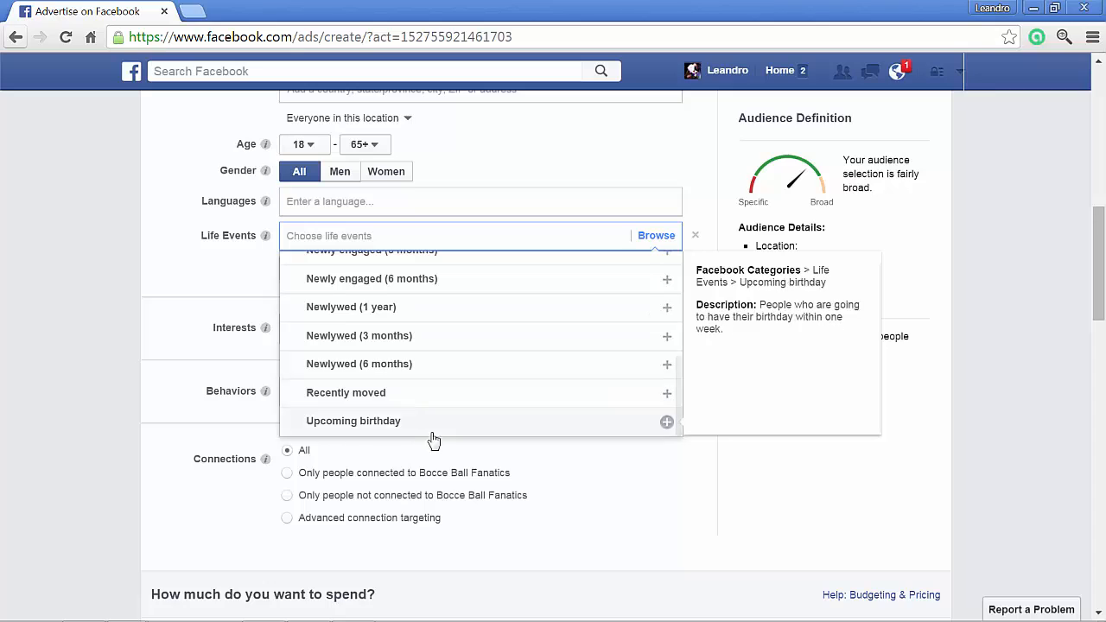
scroll(447, 359, "up", 3)
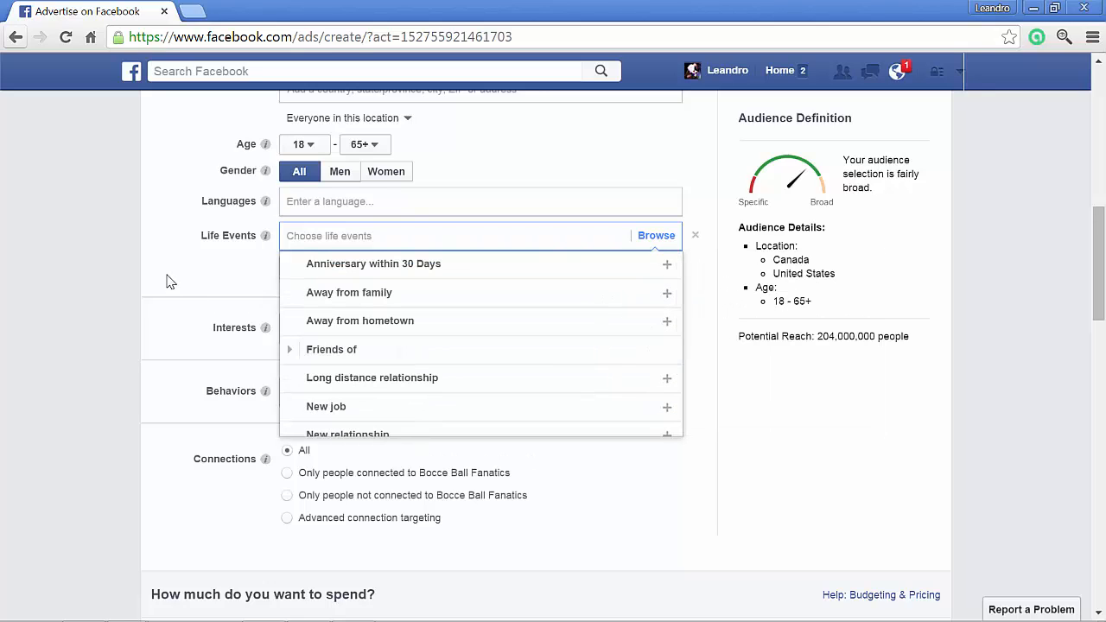
left_click(695, 237)
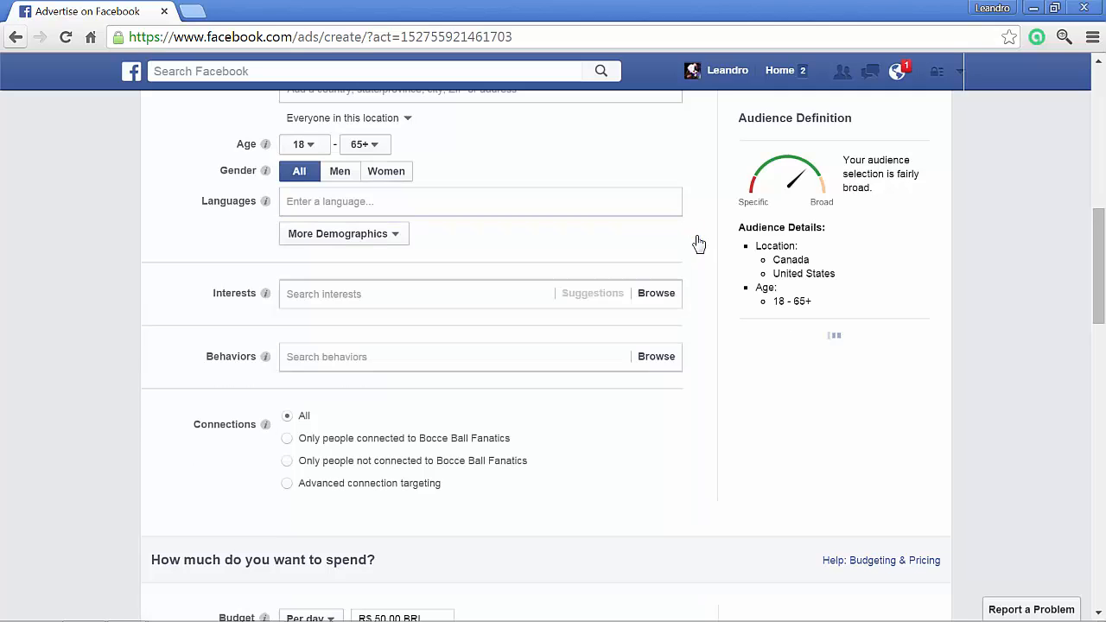
- Search the interests for "bocce ball" and add the bocce ball interest to the audience
left_click_drag(187, 288, 695, 291)
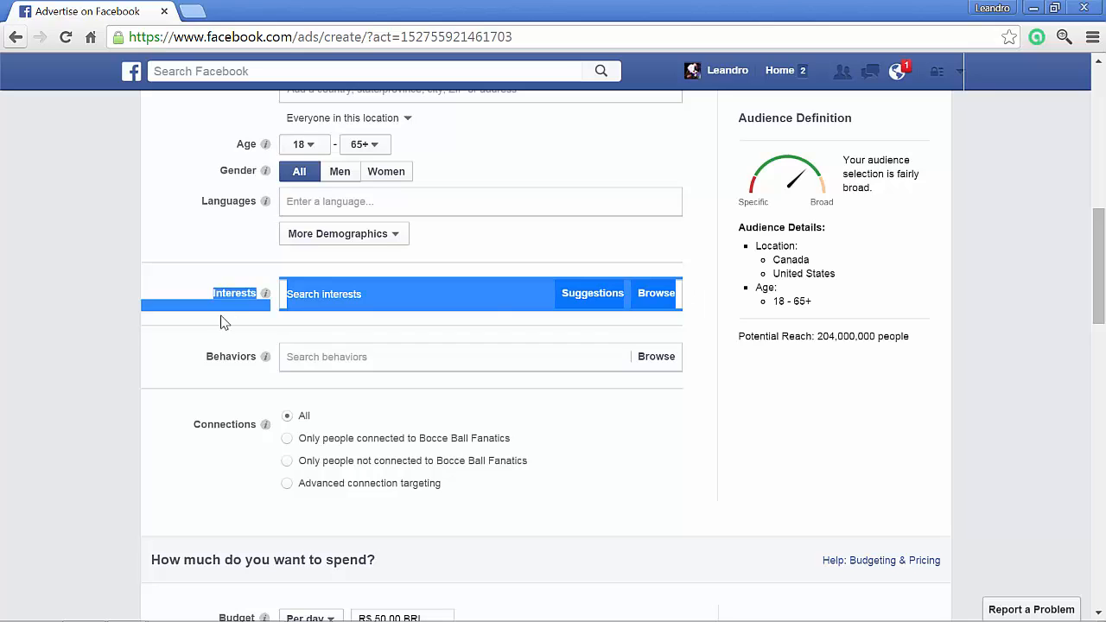
left_click(303, 314)
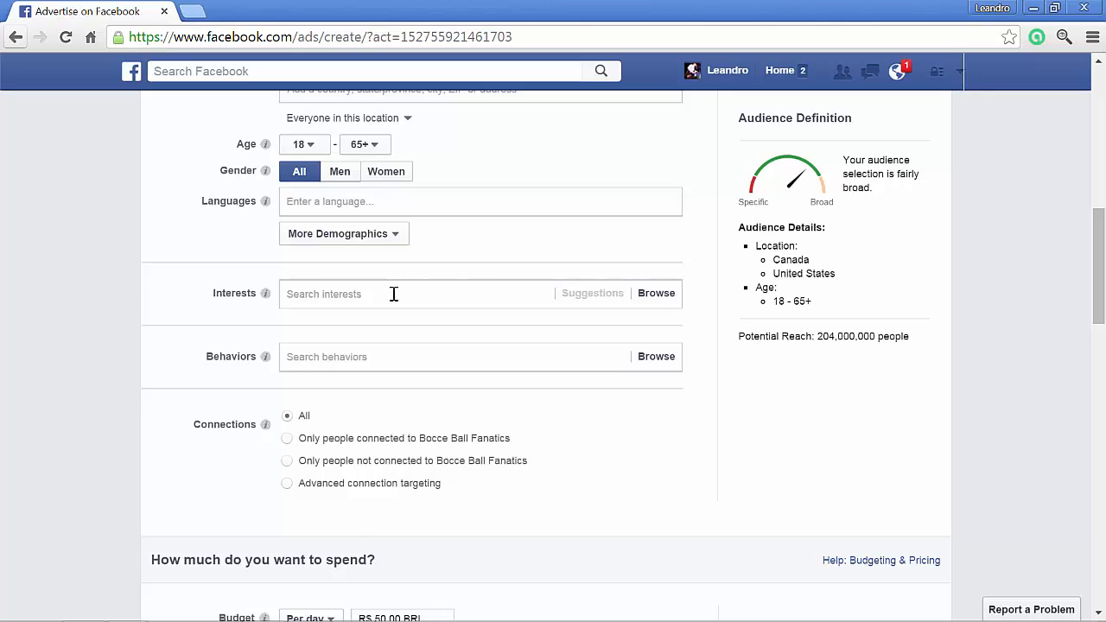
left_click(346, 299)
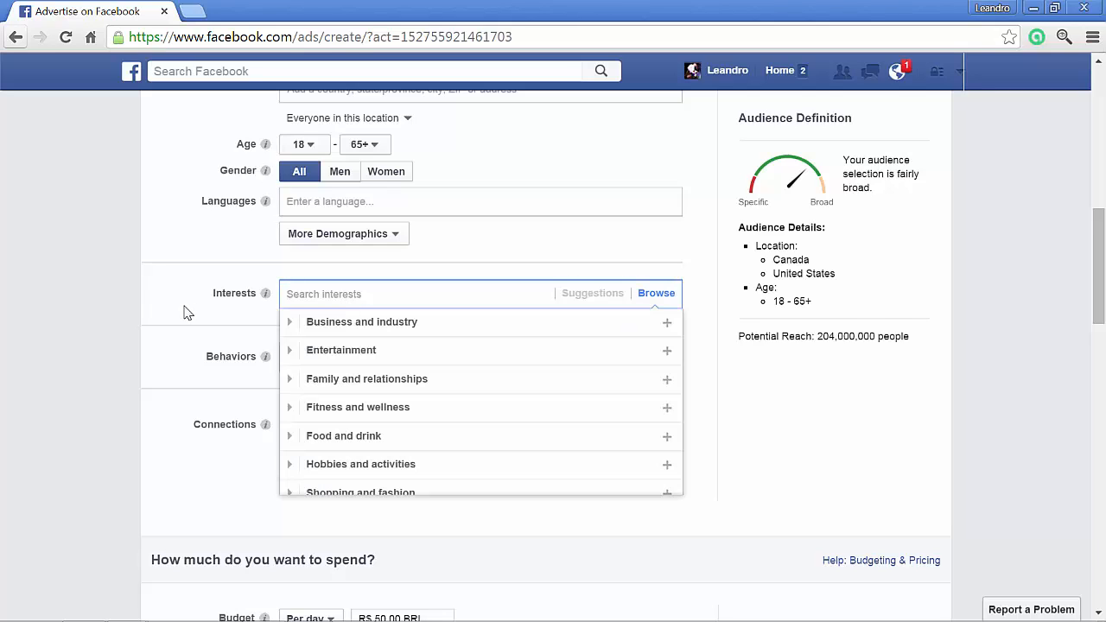
type("bocce ball")
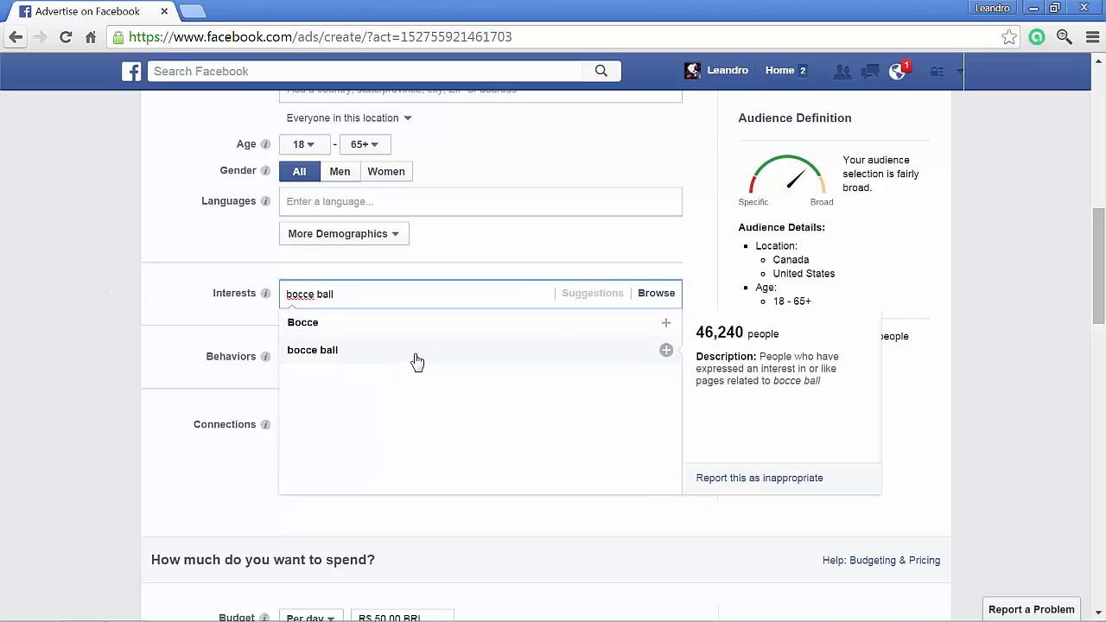
left_click(416, 361)
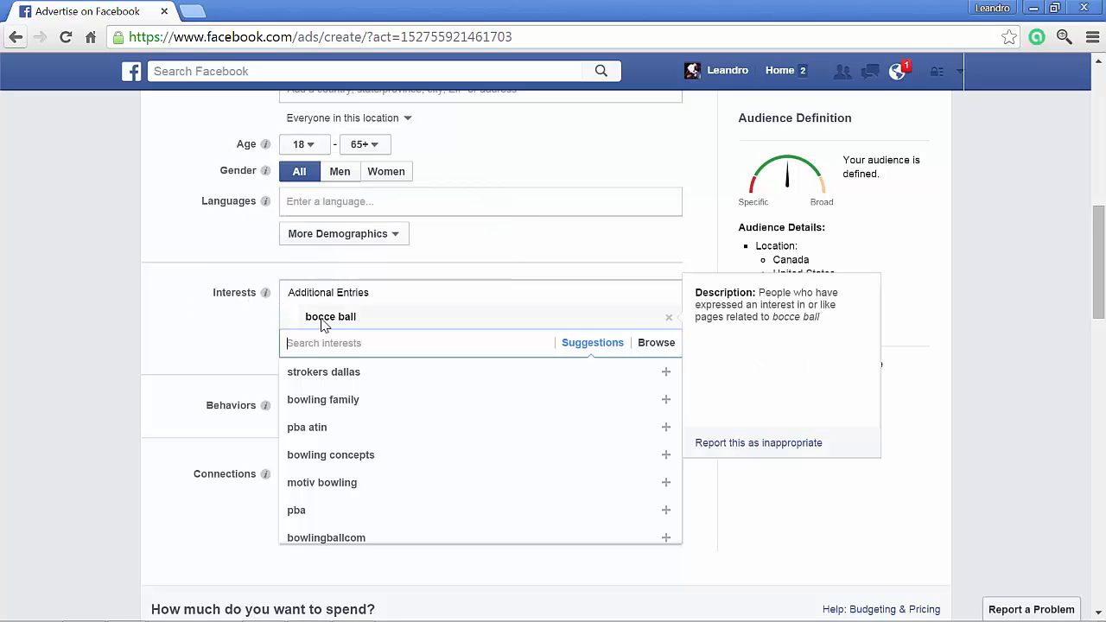
- Review the bocce ball interest, the campaign setup and the audience's location, age and gender settings
mouse_move(315, 323)
scroll(194, 337, "up", 6)
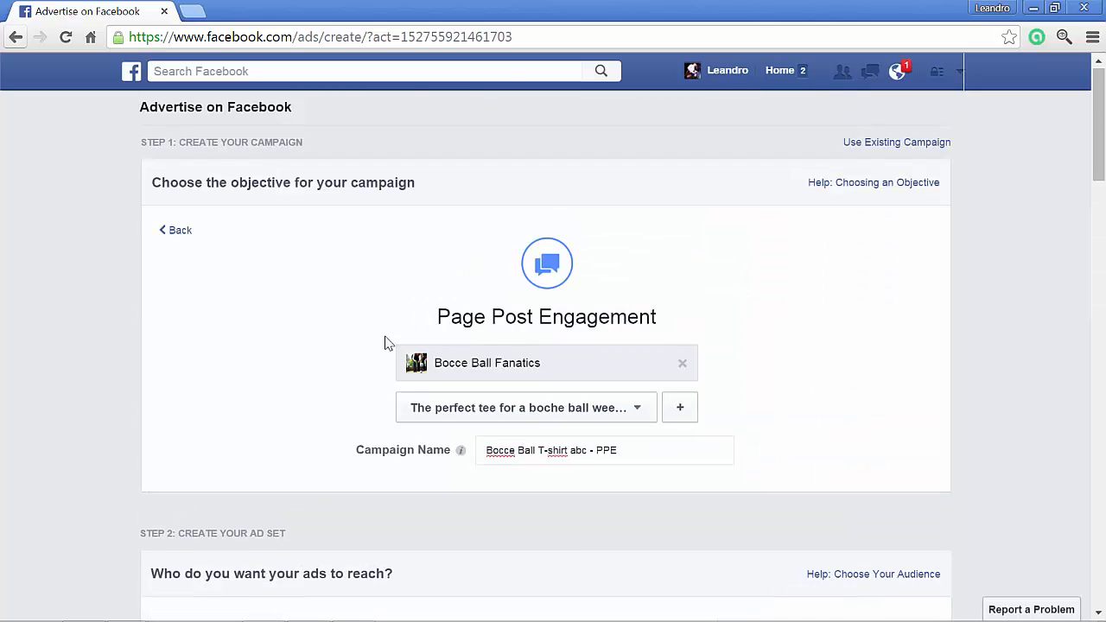
scroll(165, 338, "down", 7)
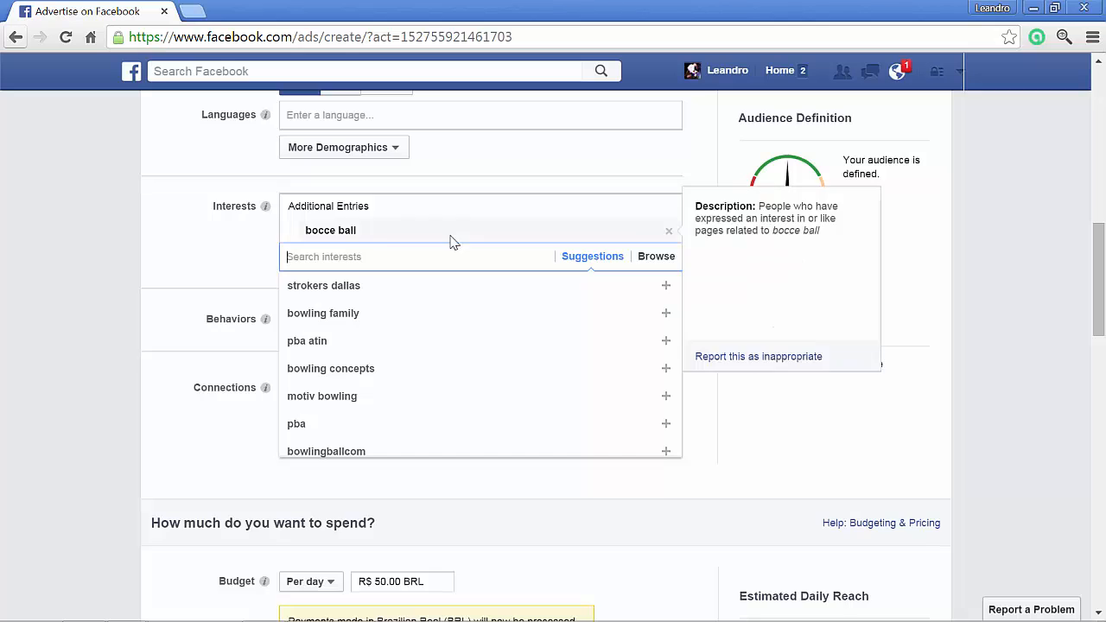
scroll(440, 240, "up", 3)
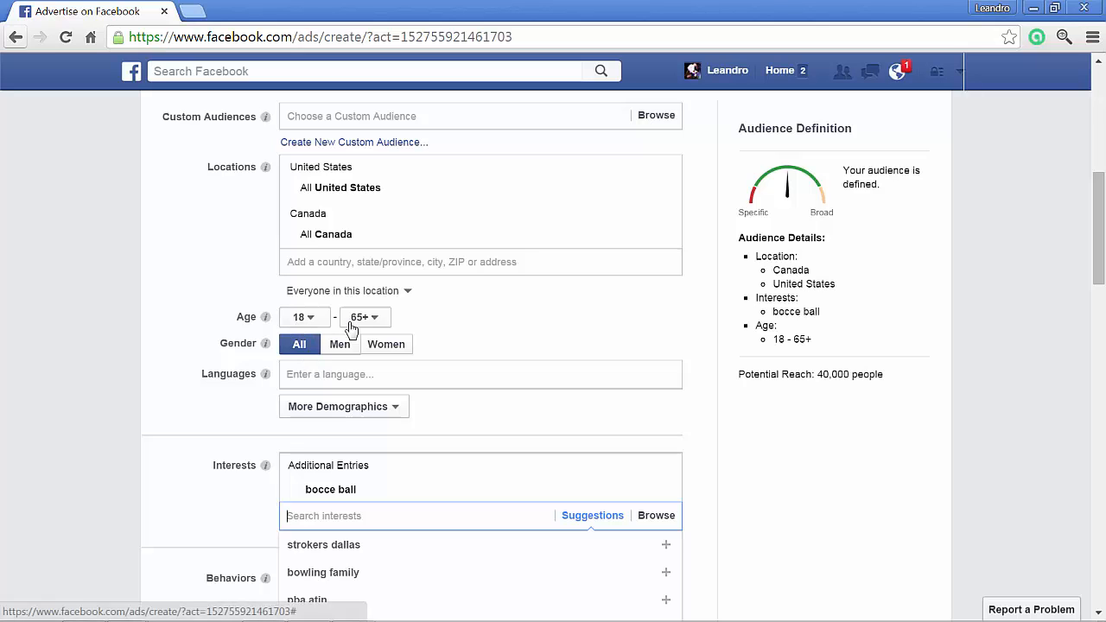
- Go through the suggested interests and add Bocce to the audience alongside bocce ball
scroll(132, 370, "down", 2)
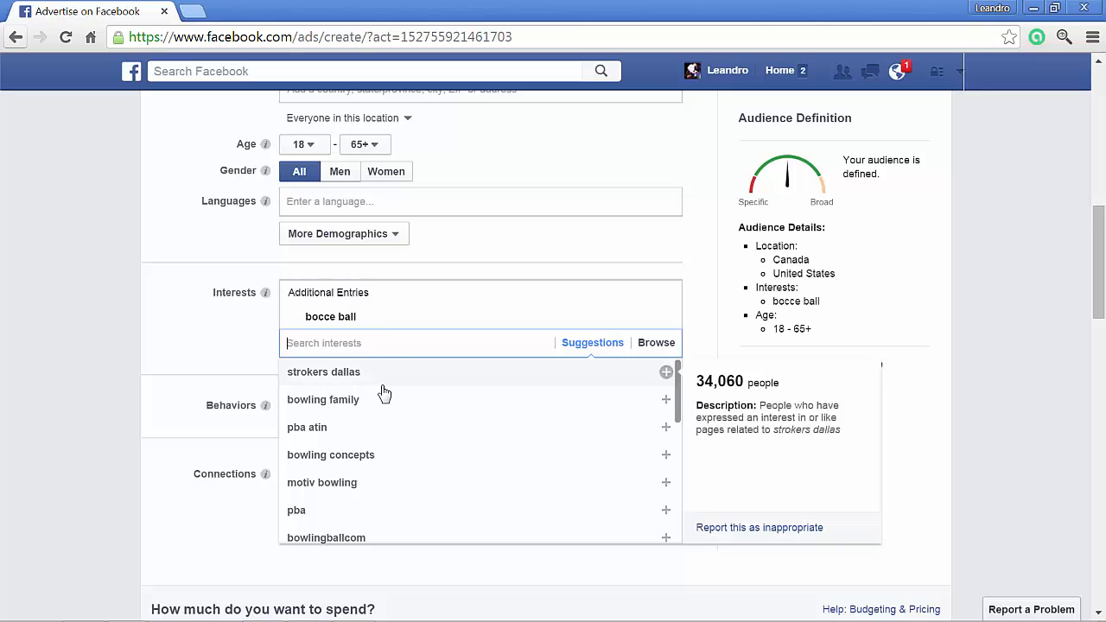
scroll(388, 393, "down", 1)
scroll(406, 395, "down", 1)
scroll(527, 397, "down", 1)
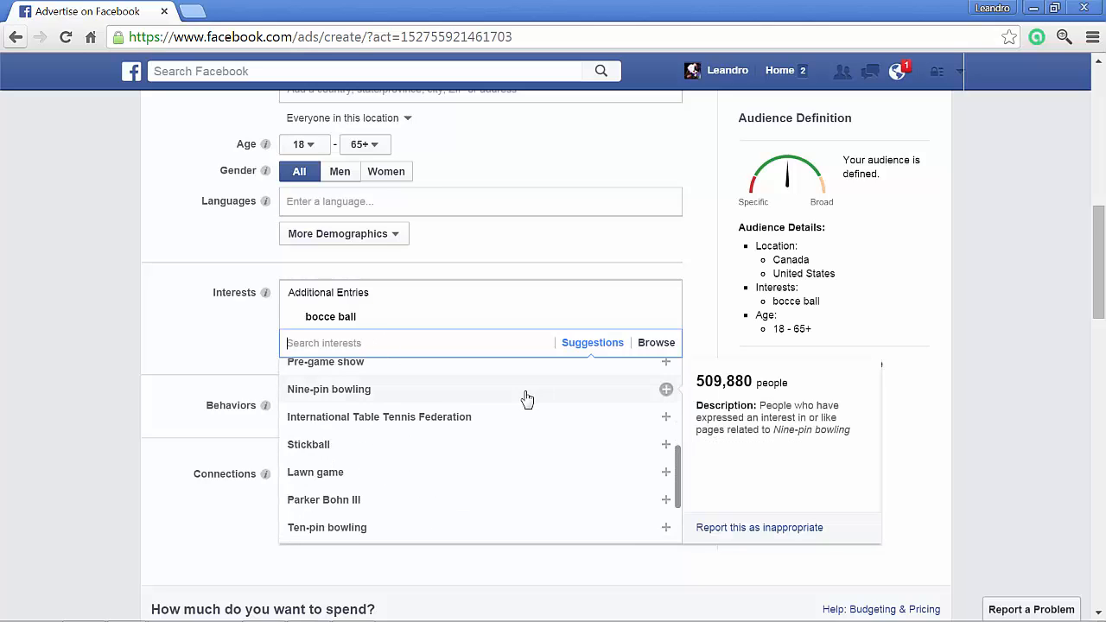
scroll(366, 434, "down", 1)
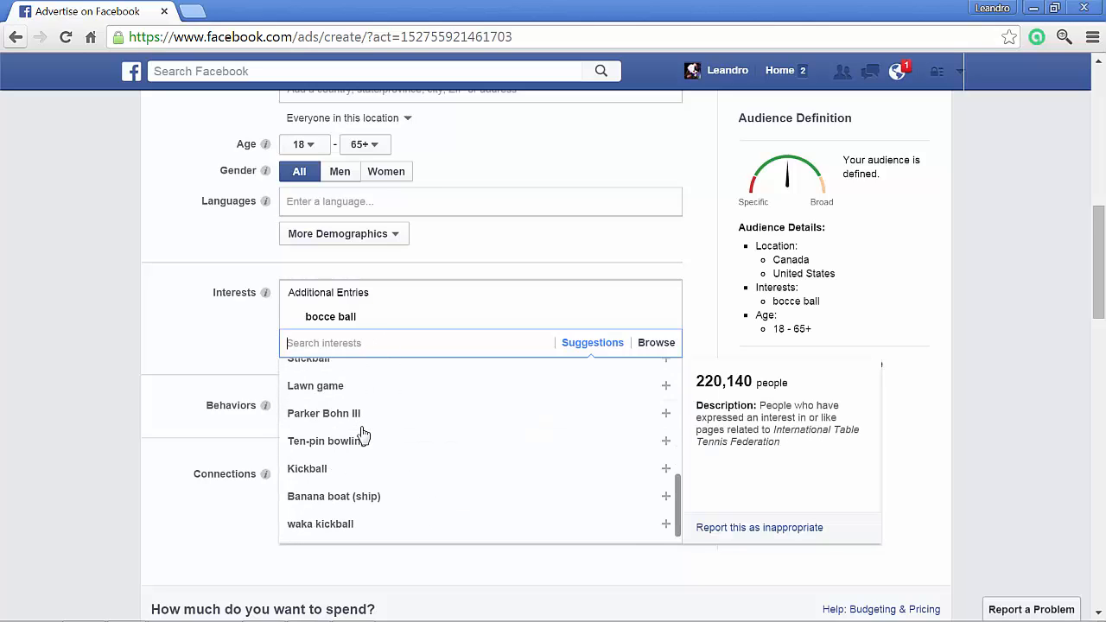
scroll(363, 435, "down", 1)
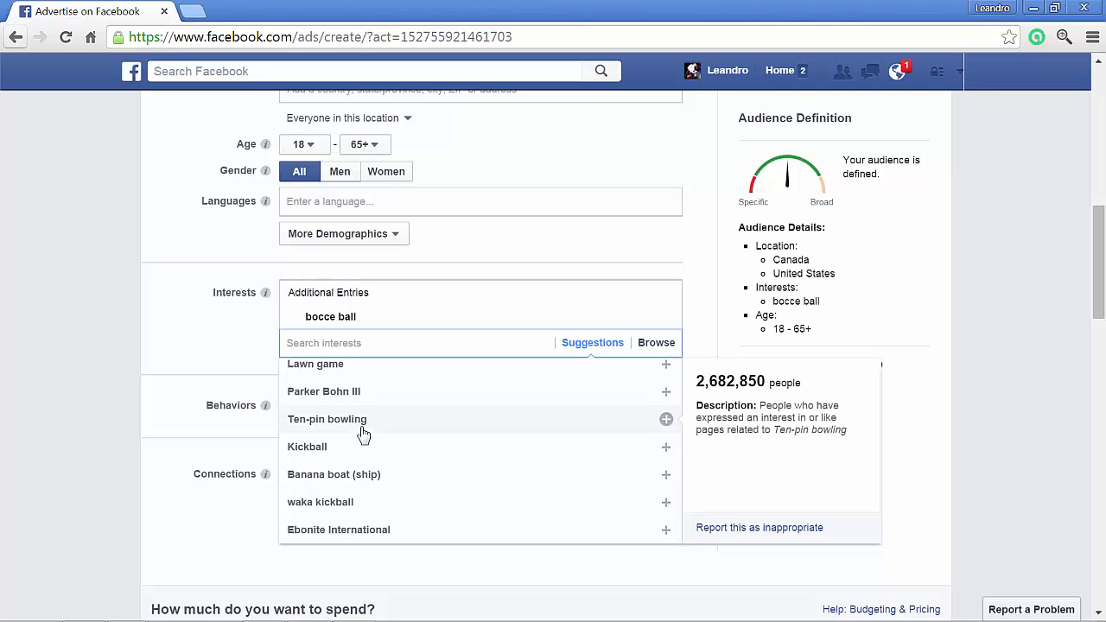
scroll(450, 537, "up", 1)
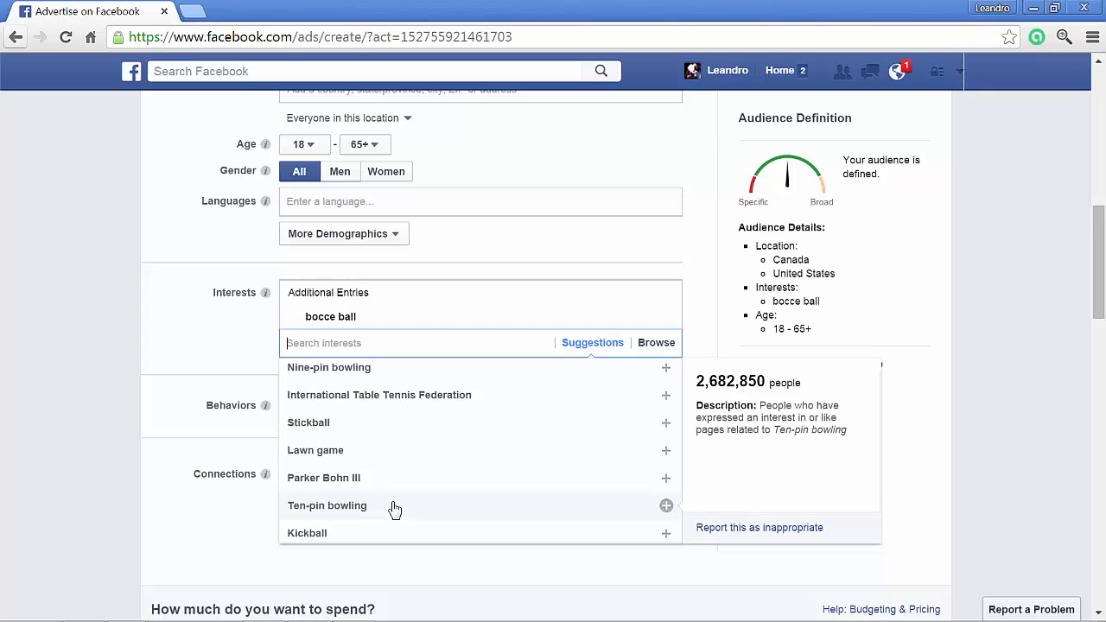
scroll(393, 509, "up", 1)
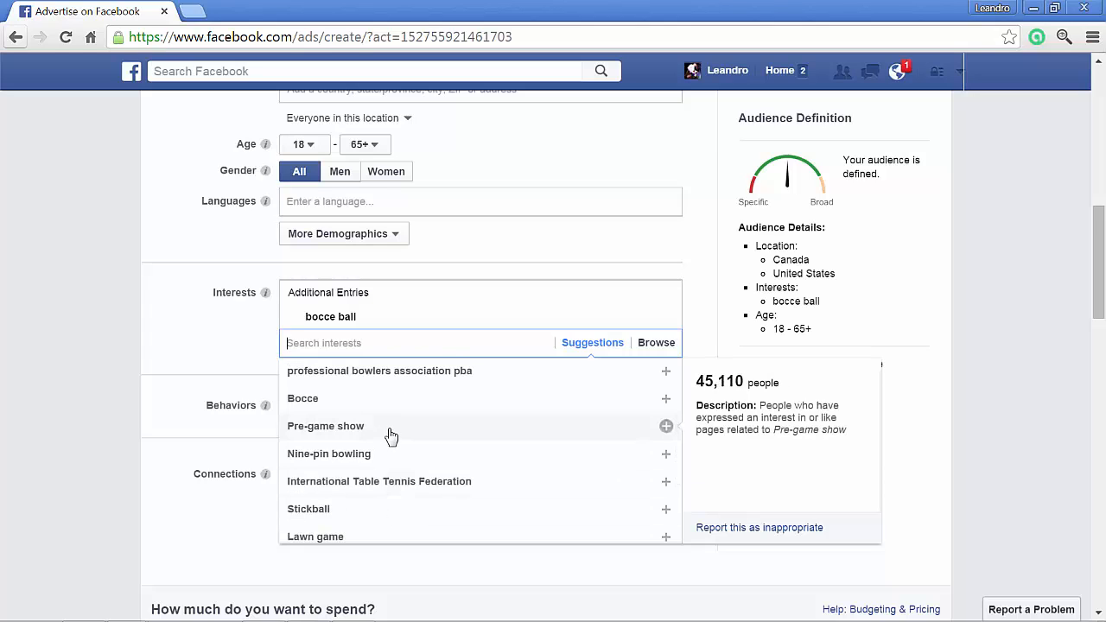
scroll(386, 441, "up", 2)
scroll(386, 442, "up", 1)
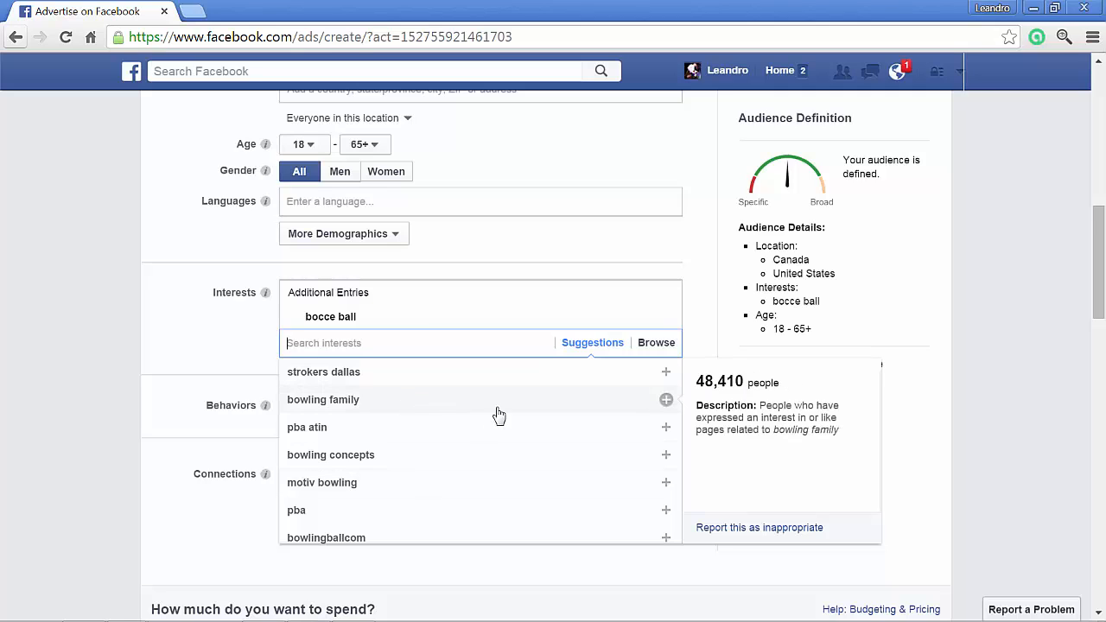
scroll(491, 443, "down", 3)
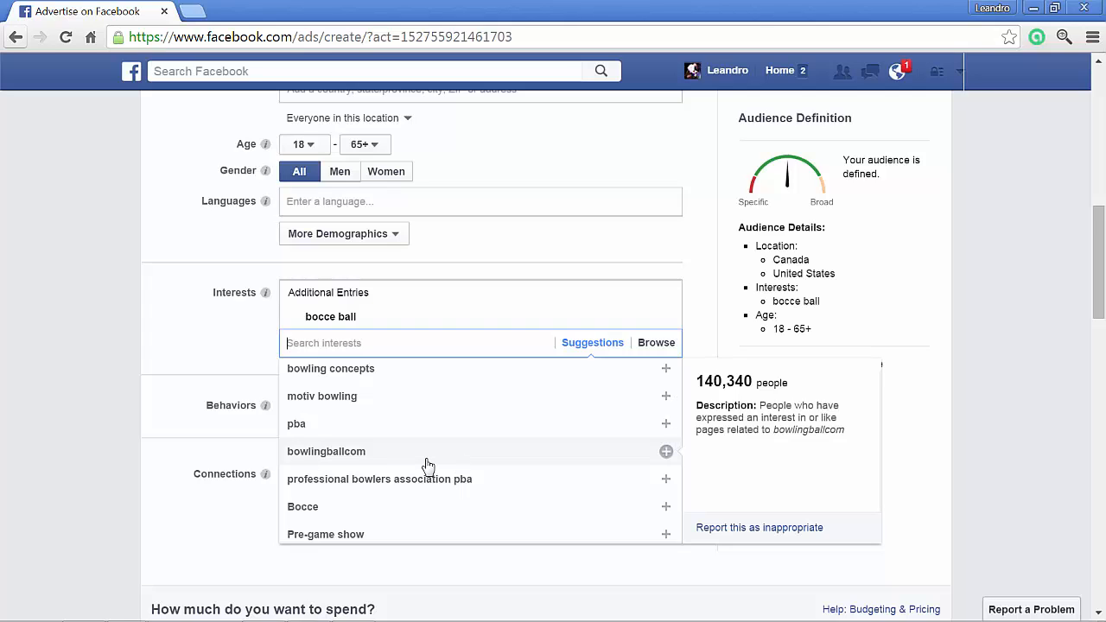
scroll(511, 491, "down", 3)
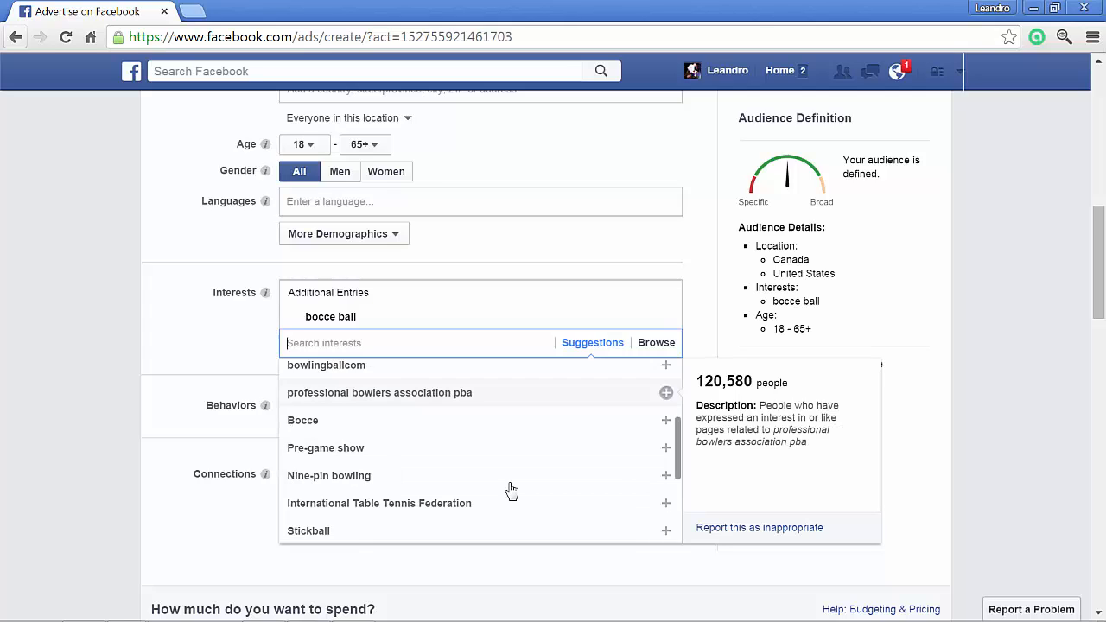
left_click(304, 421)
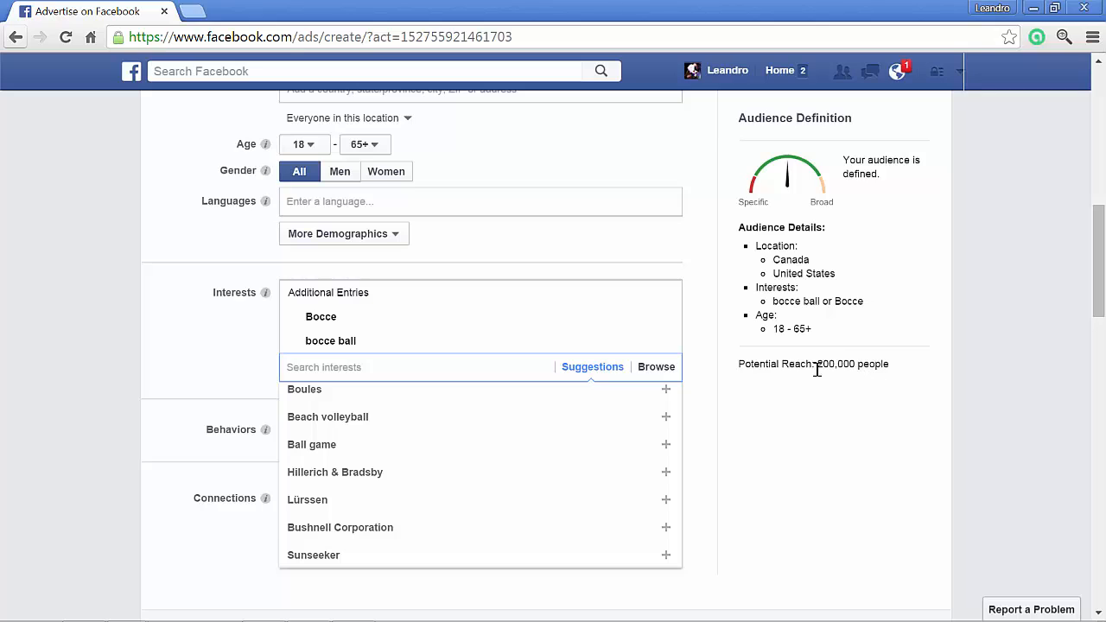
- Check the audience's potential reach and the descriptions of the two selected interests
double_click(821, 363)
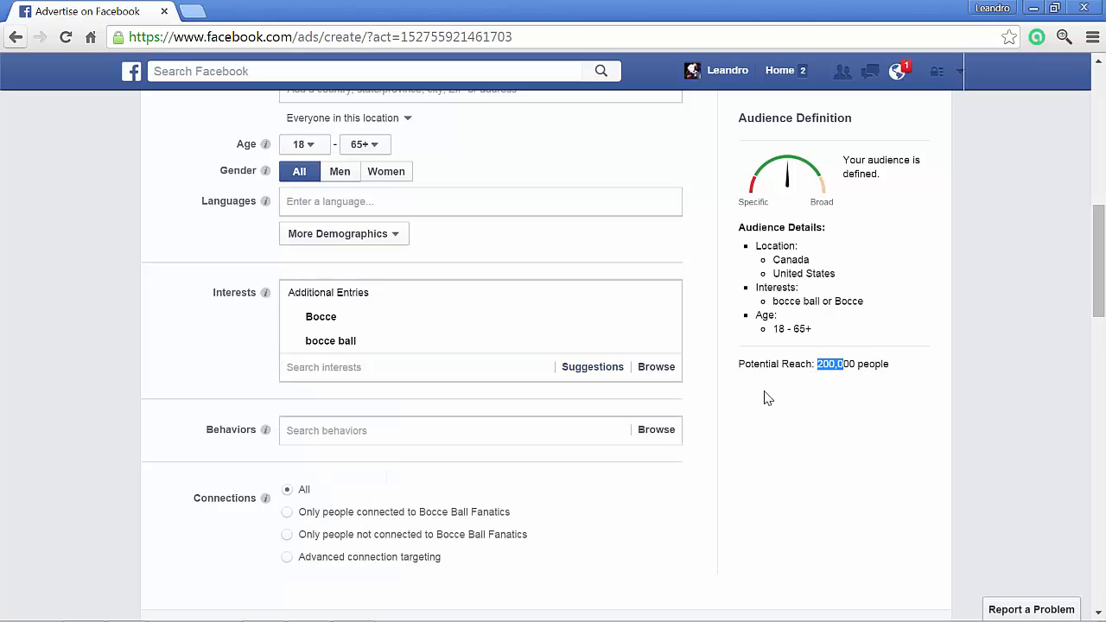
mouse_move(328, 350)
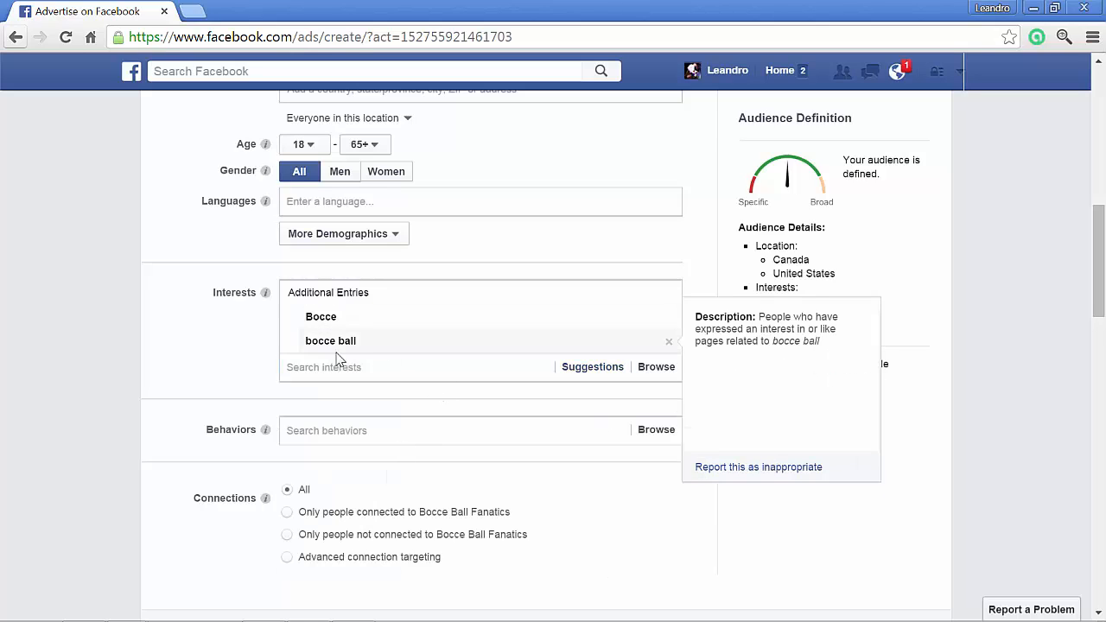
mouse_move(352, 321)
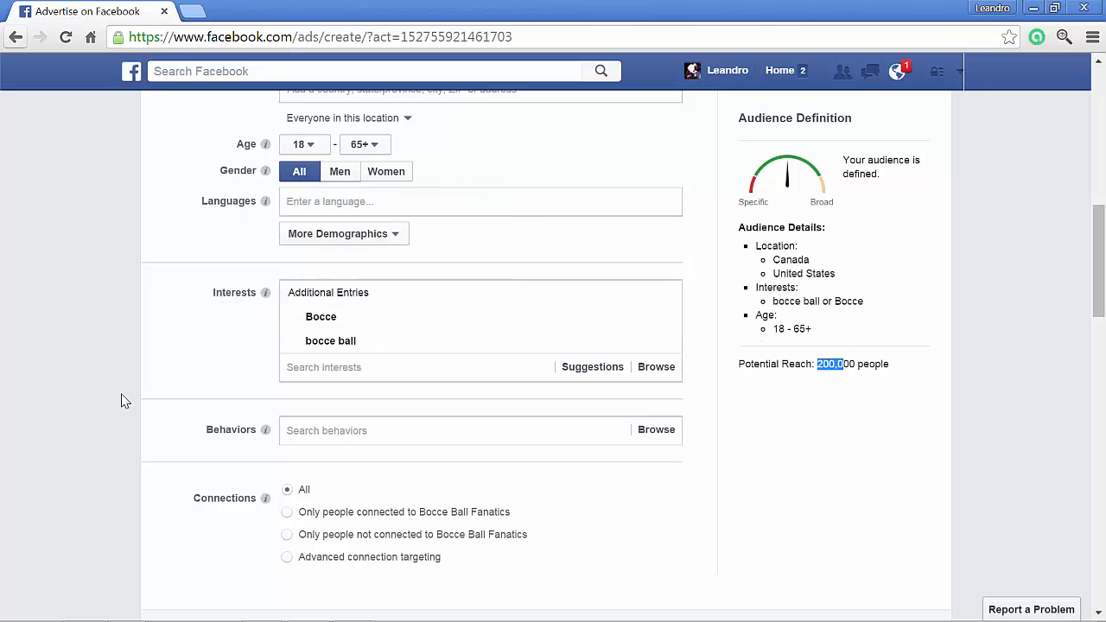
- Browse the behavior categories for the audience and expand Travel to examine its options
scroll(123, 400, "down", 1)
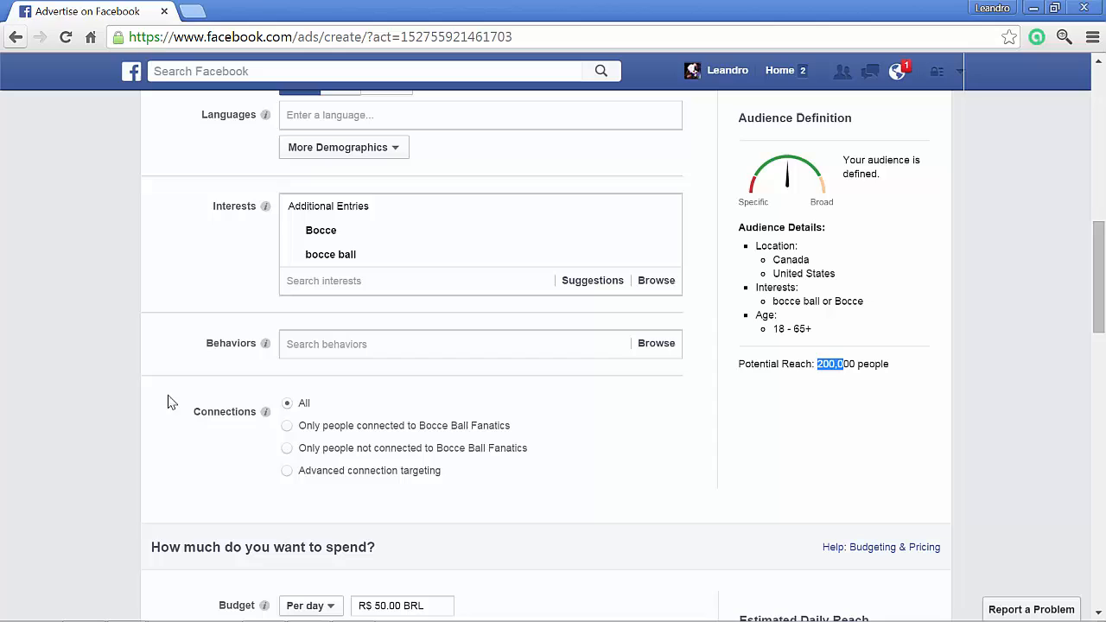
left_click(587, 346)
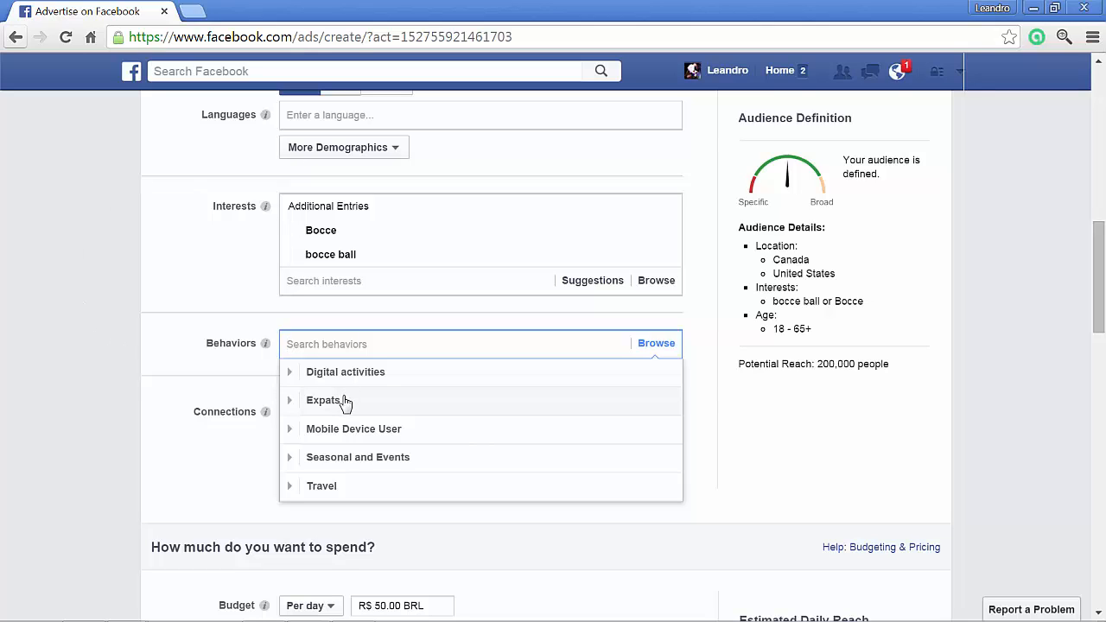
scroll(242, 479, "down", 1)
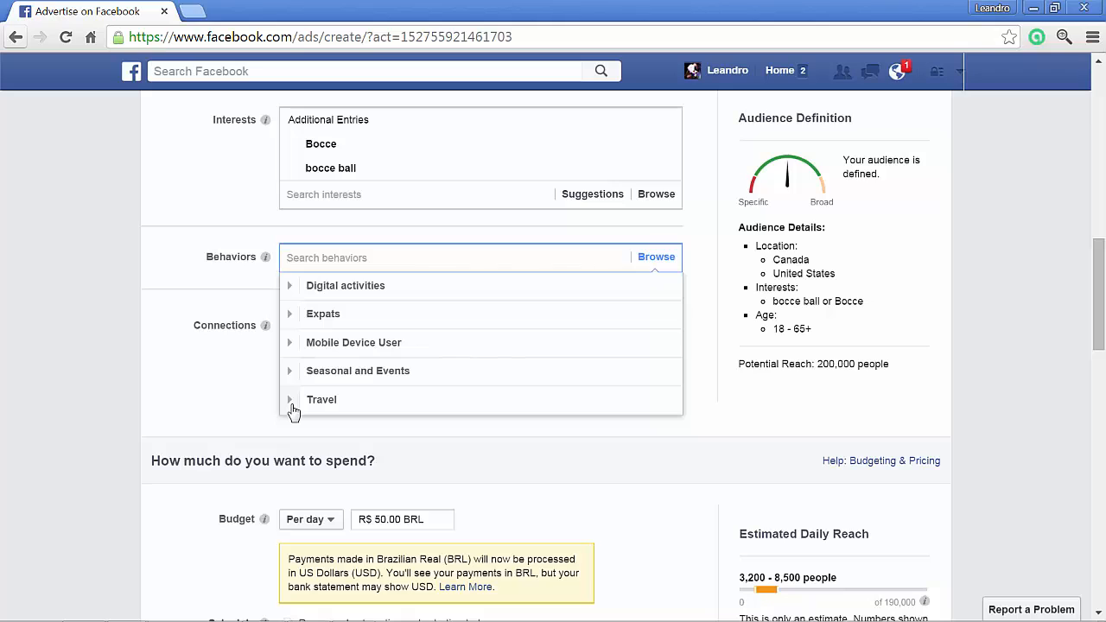
left_click(292, 406)
mouse_move(432, 350)
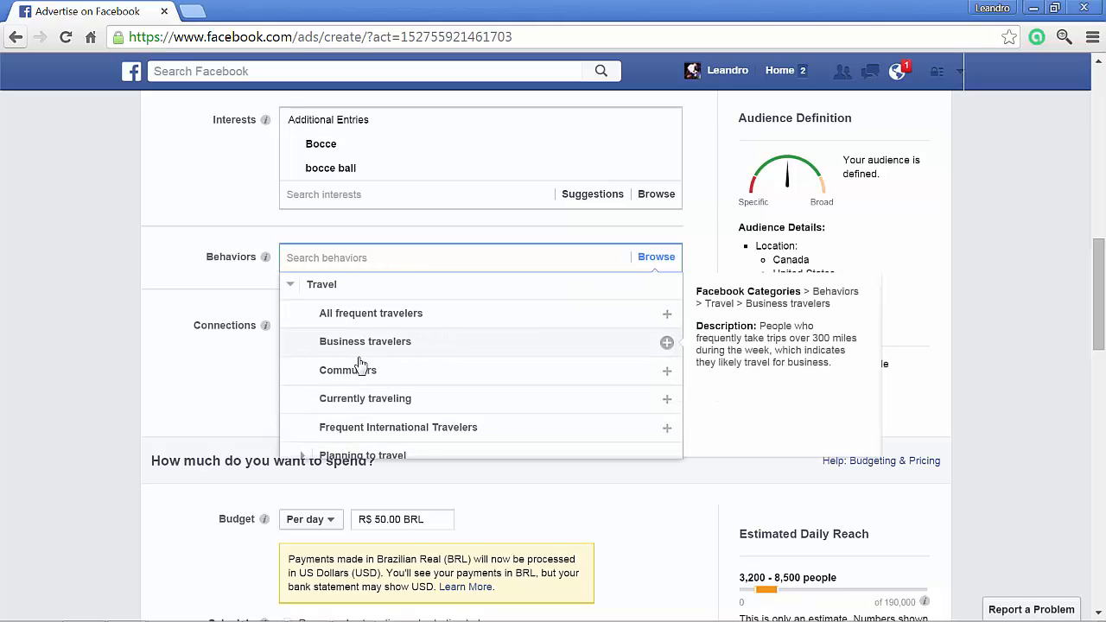
- Look through the Travel behavior options and their descriptions, and collapse the category
scroll(359, 367, "down", 1)
mouse_move(365, 341)
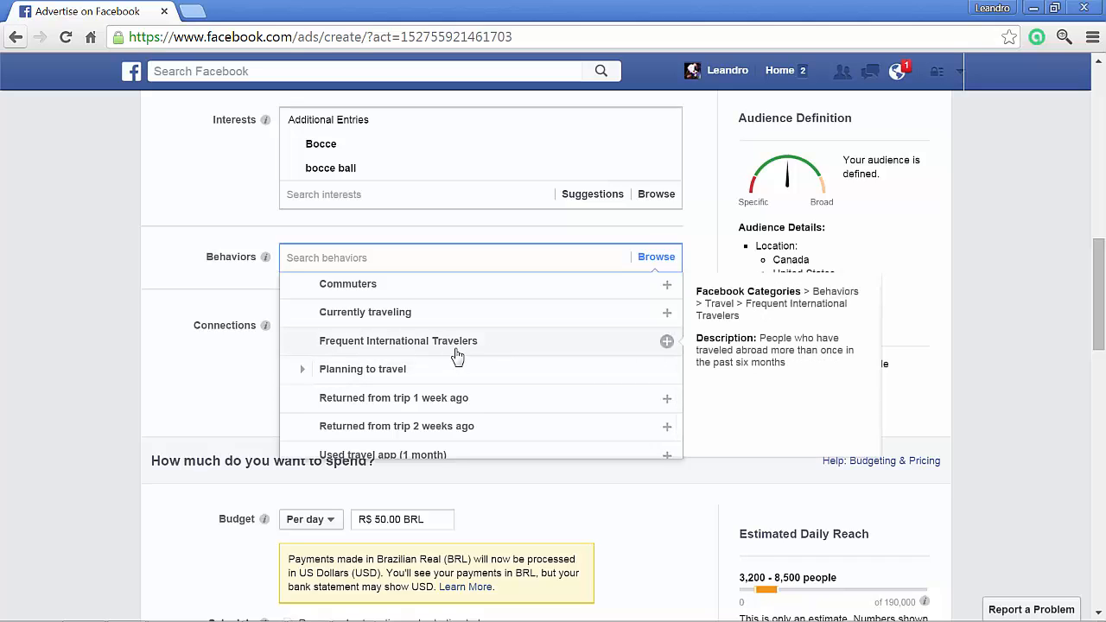
scroll(452, 375, "up", 2)
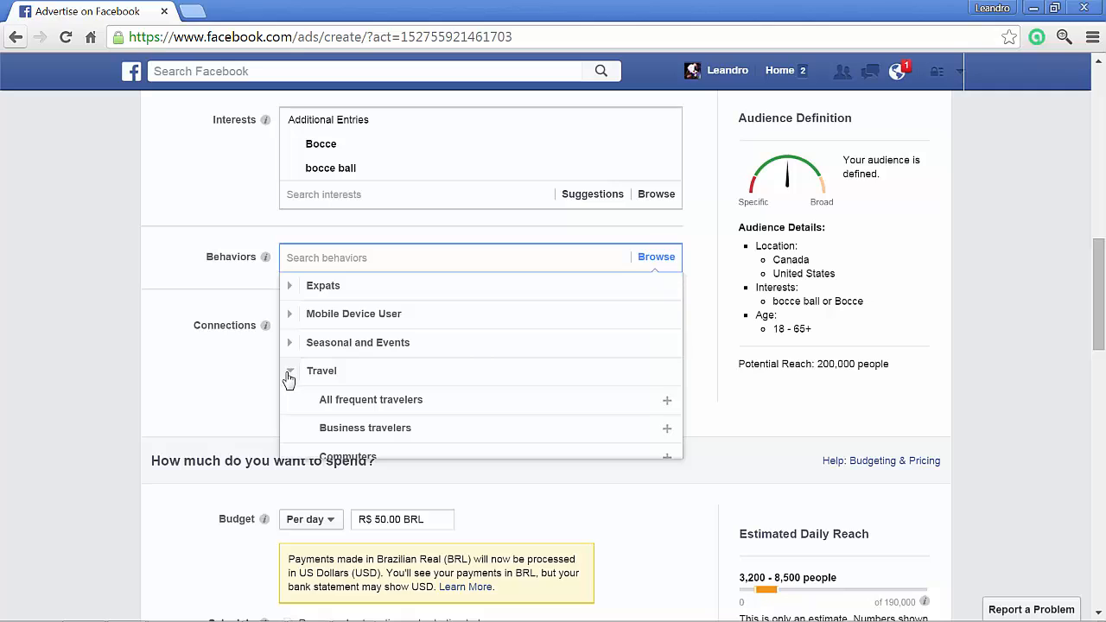
left_click(289, 371)
- Expand the Seasonal and Events behaviors, examine the sports options and their descriptions, and collapse the category
left_click(289, 367)
scroll(363, 363, "down", 1)
mouse_move(439, 319)
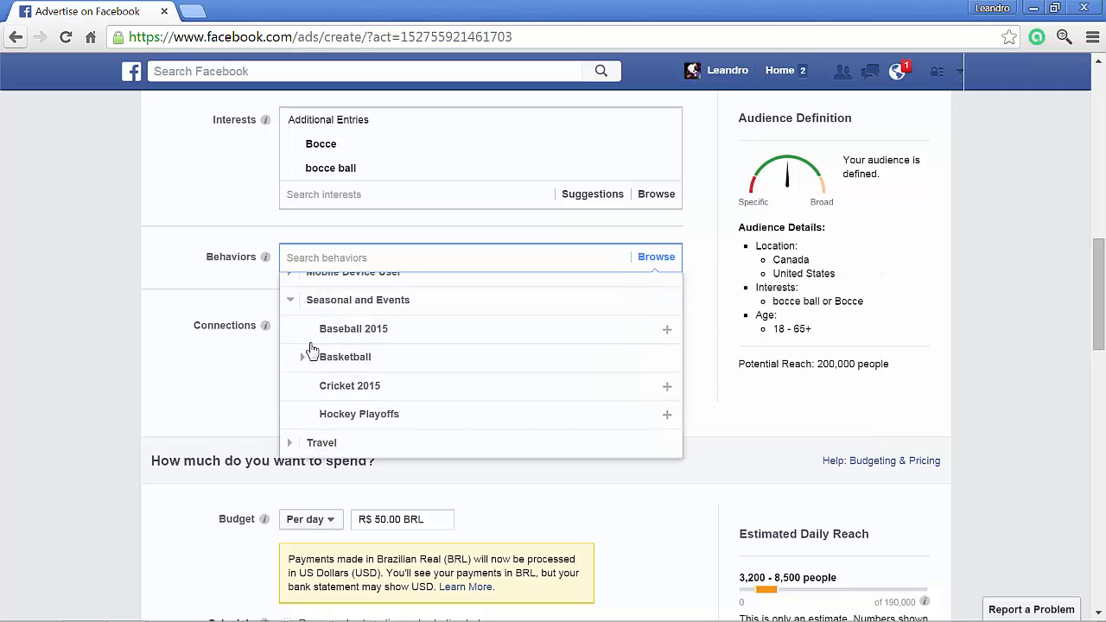
scroll(362, 380, "up", 1)
mouse_move(415, 406)
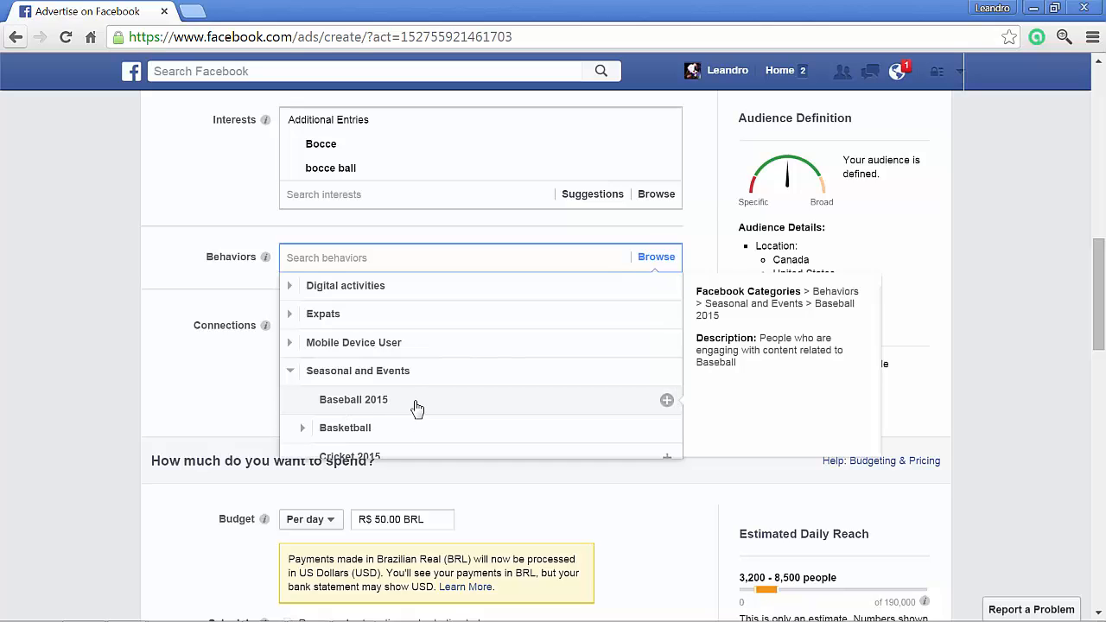
scroll(317, 350, "down", 1)
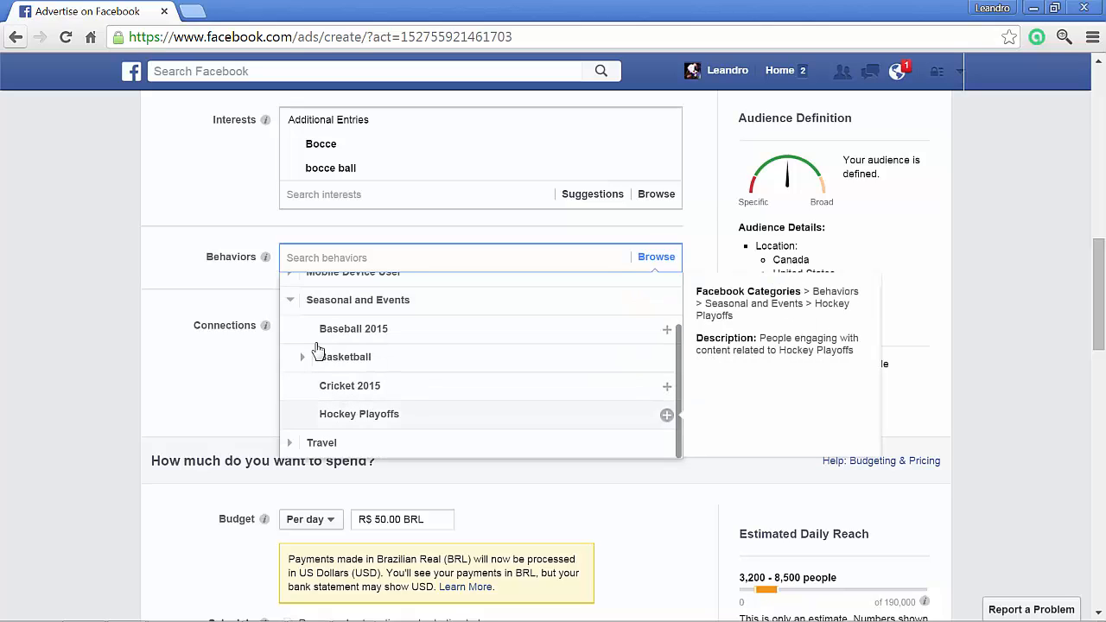
scroll(306, 350, "up", 1)
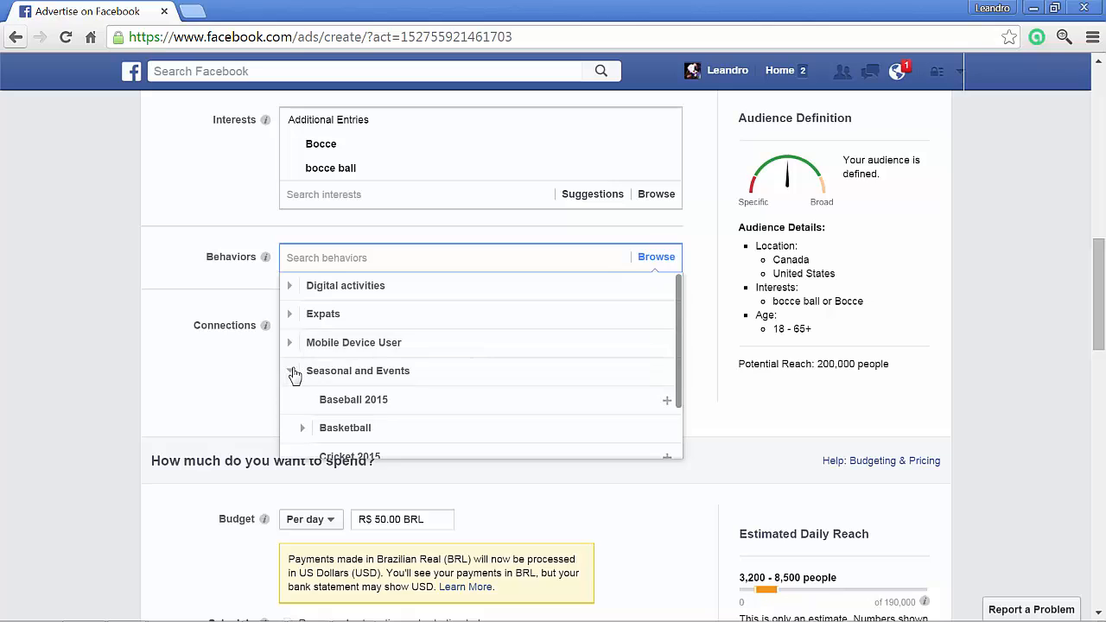
left_click(294, 373)
- Browse the Mobile Device User behaviors by brand, look through the Apple devices, and close the list without adding any
left_click(292, 349)
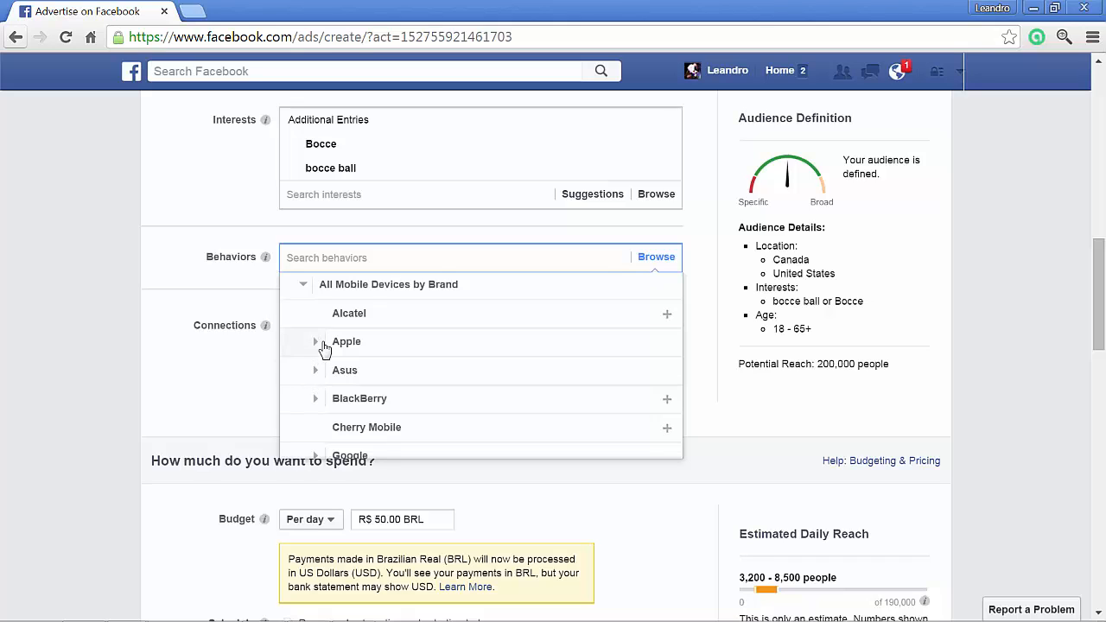
left_click(316, 346)
scroll(317, 346, "down", 3)
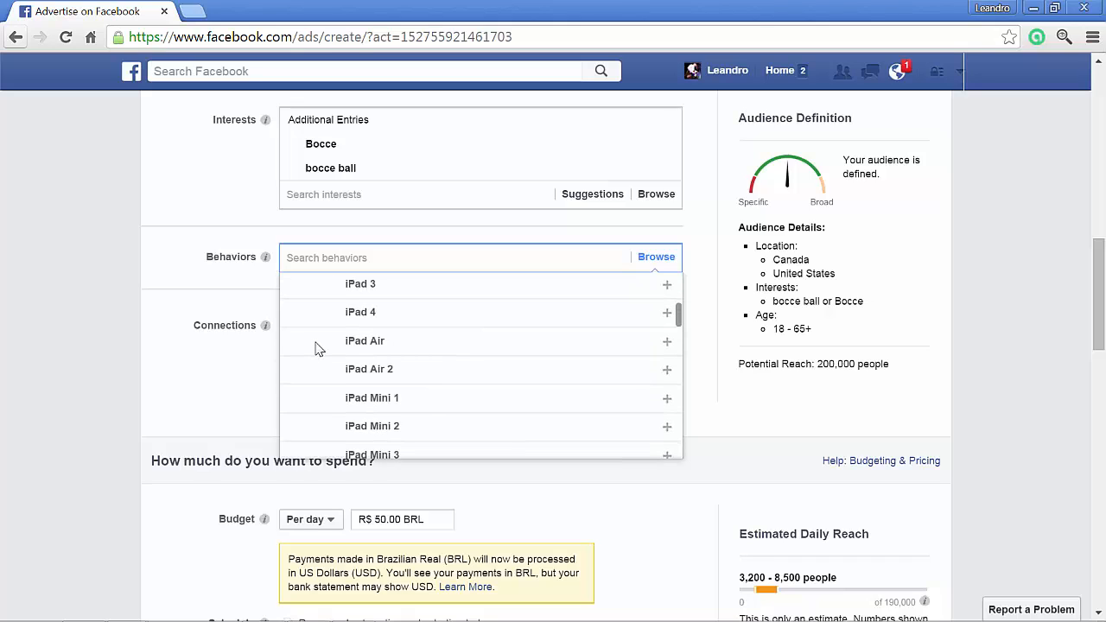
scroll(427, 395, "down", 1)
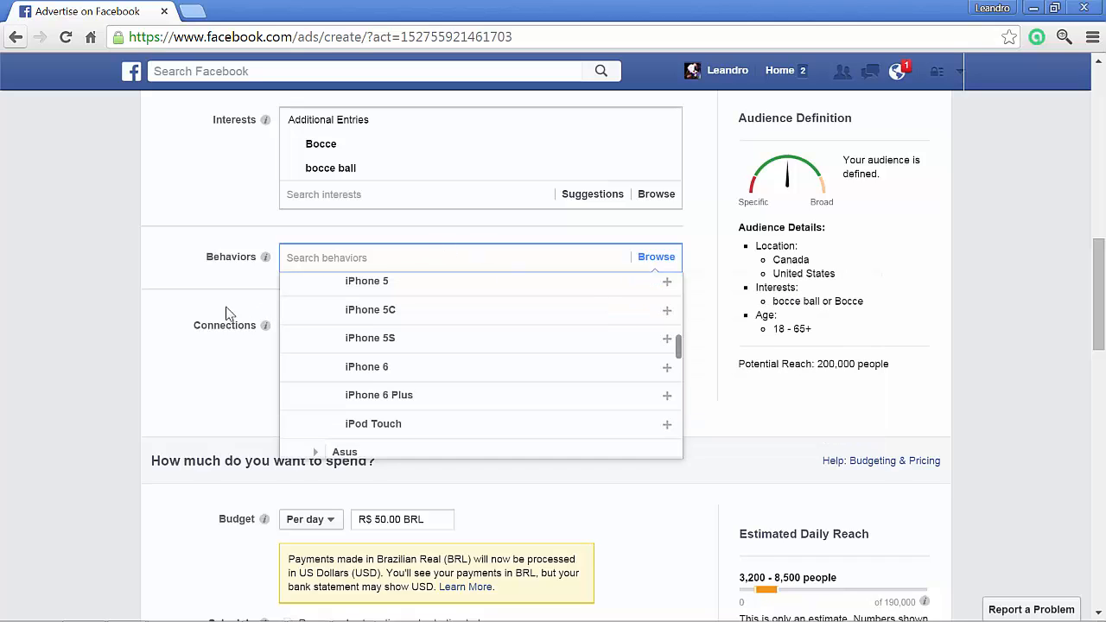
left_click(95, 299)
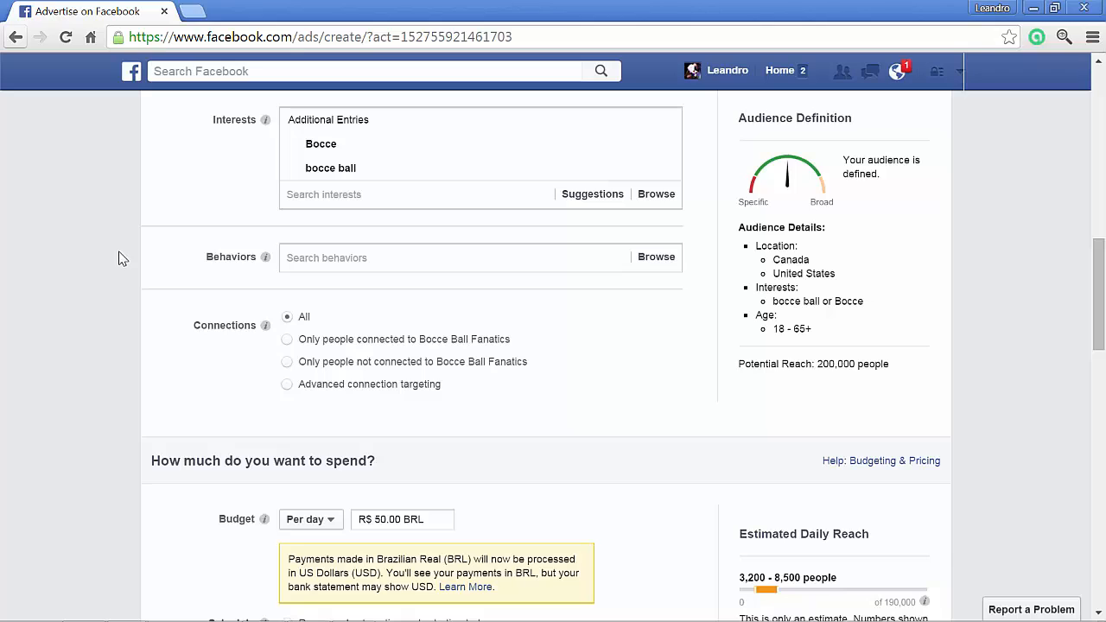
- Try advanced connection targeting for people whose friends are connected to Bocce Ball Fanatics, and return Connections to All
scroll(125, 268, "down", 1)
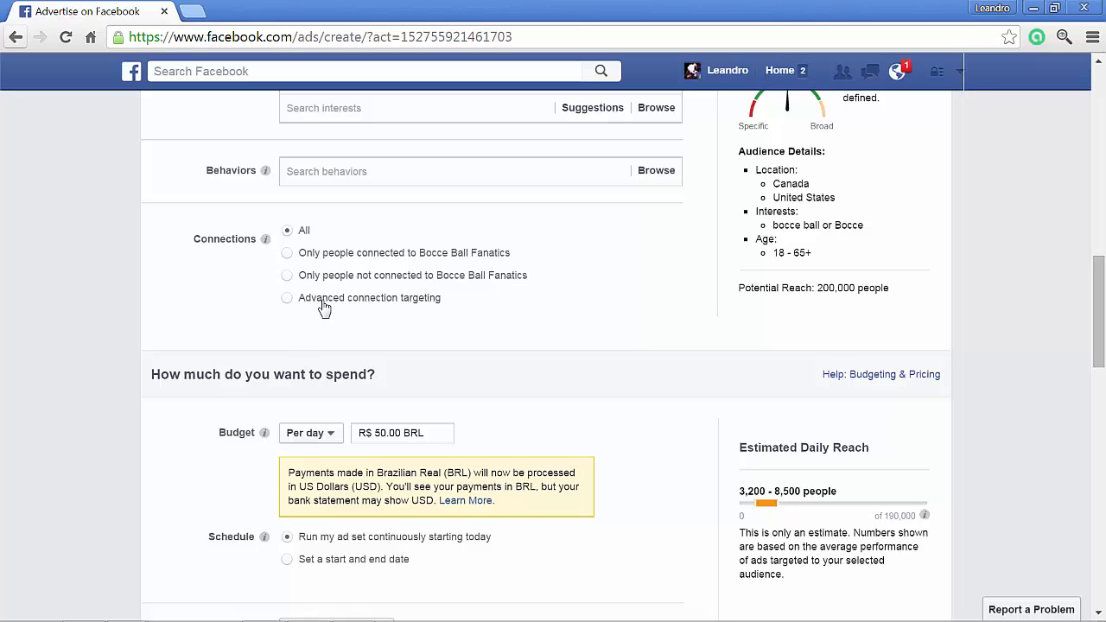
left_click(291, 305)
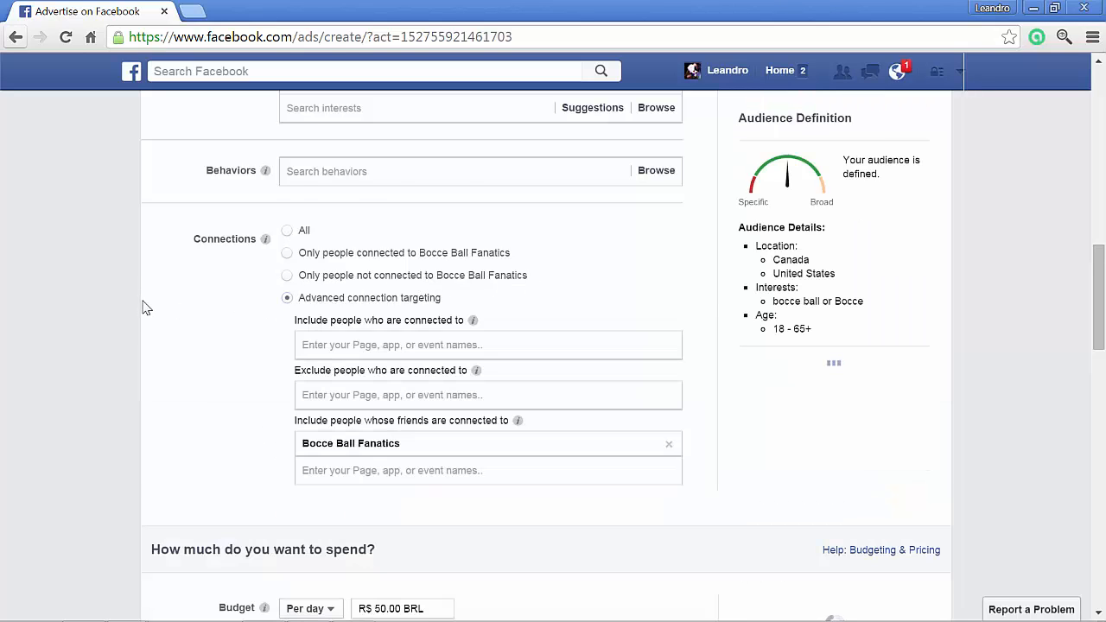
scroll(145, 308, "down", 1)
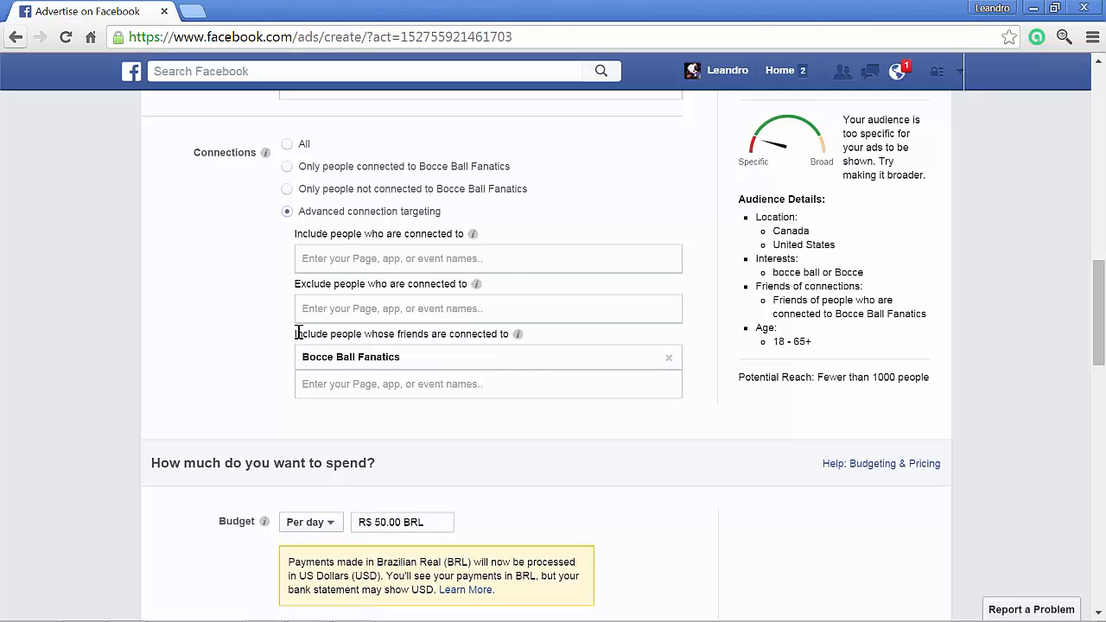
left_click_drag(297, 333, 517, 337)
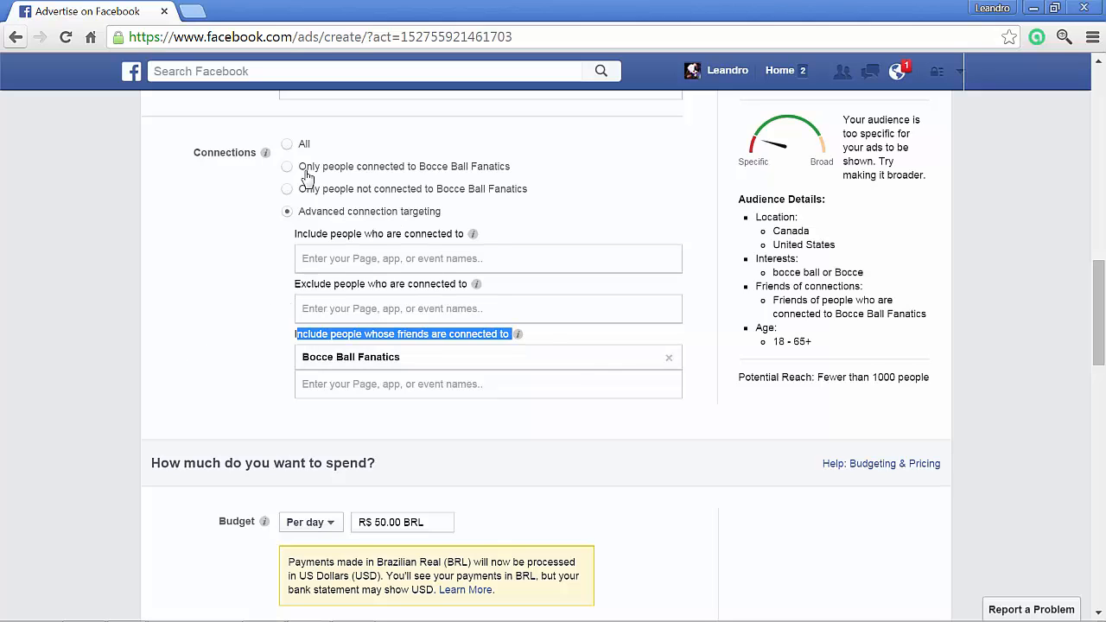
left_click(288, 145)
- Set the campaign's per-day budget to R$ 15.00 BRL
scroll(96, 328, "down", 1)
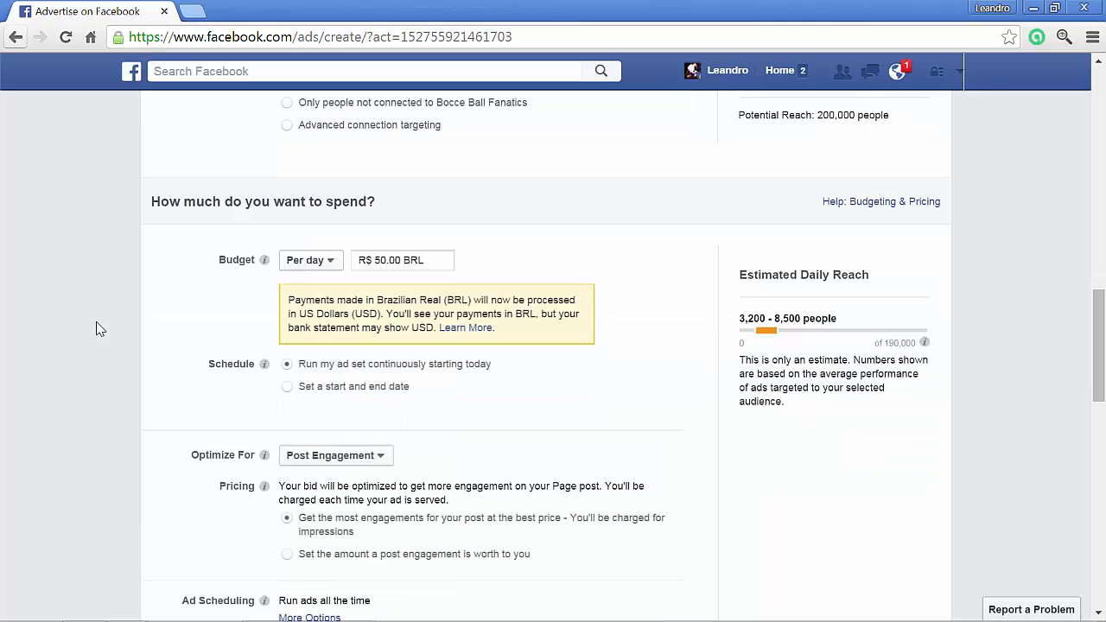
scroll(156, 306, "up", 2)
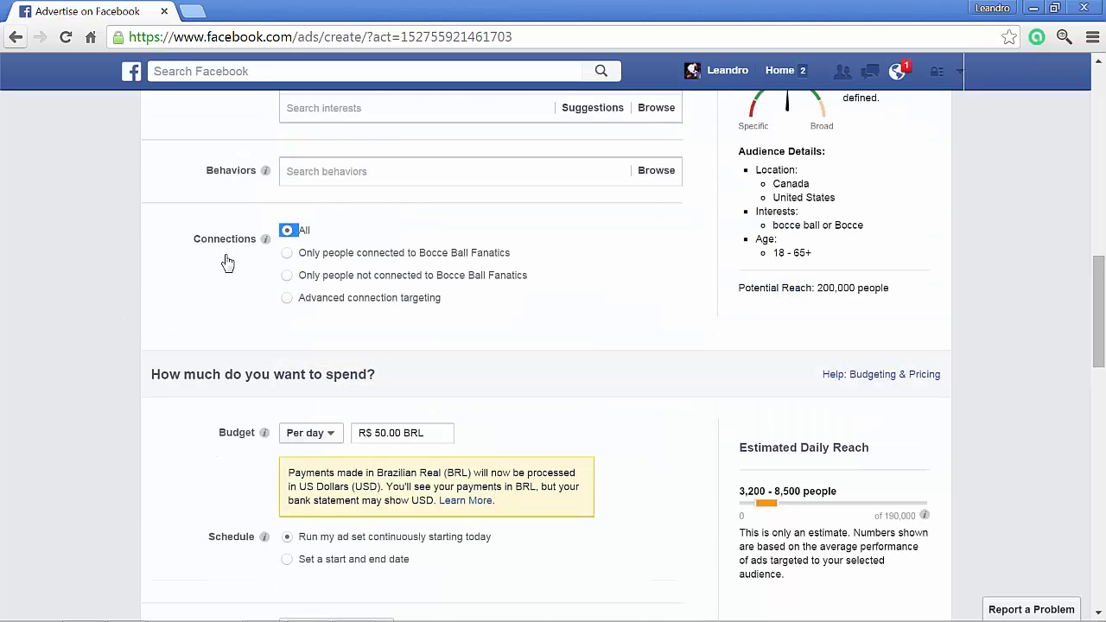
scroll(71, 364, "down", 1)
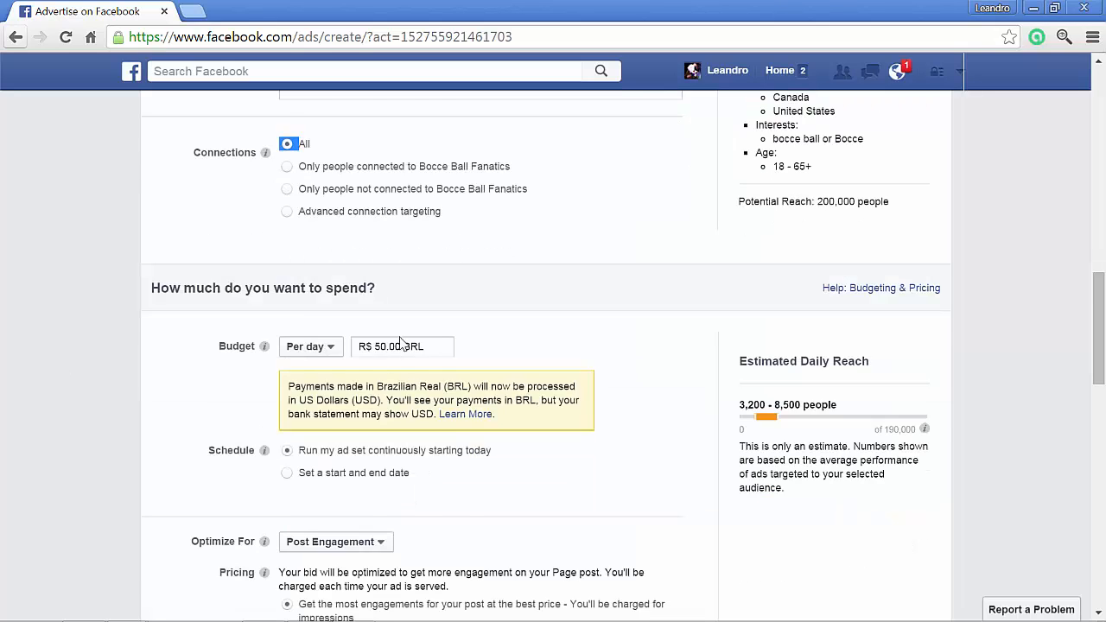
scroll(259, 364, "down", 1)
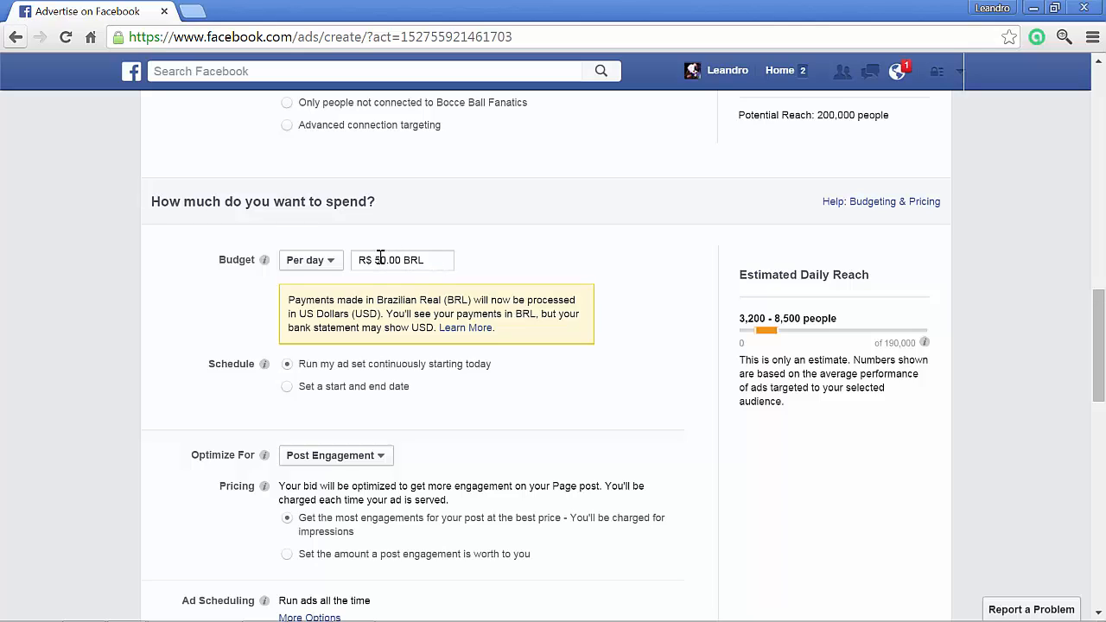
left_click_drag(378, 259, 386, 258)
type("15")
- Check the Optimize For choices and keep the ad set optimized for Post Engagement
scroll(48, 337, "down", 2)
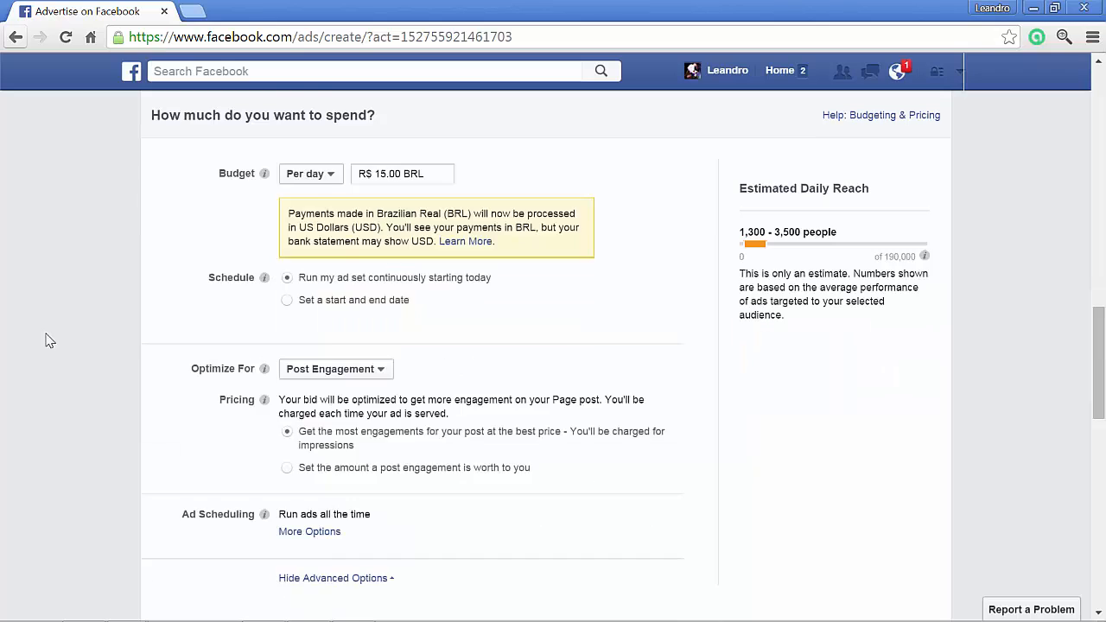
left_click_drag(190, 288, 254, 285)
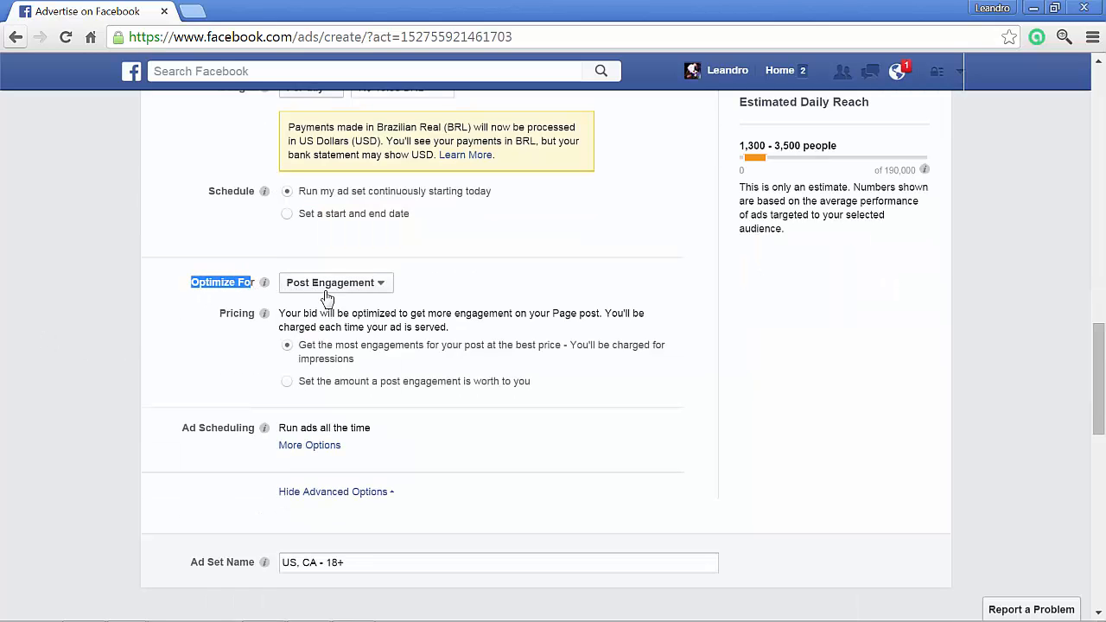
left_click(378, 288)
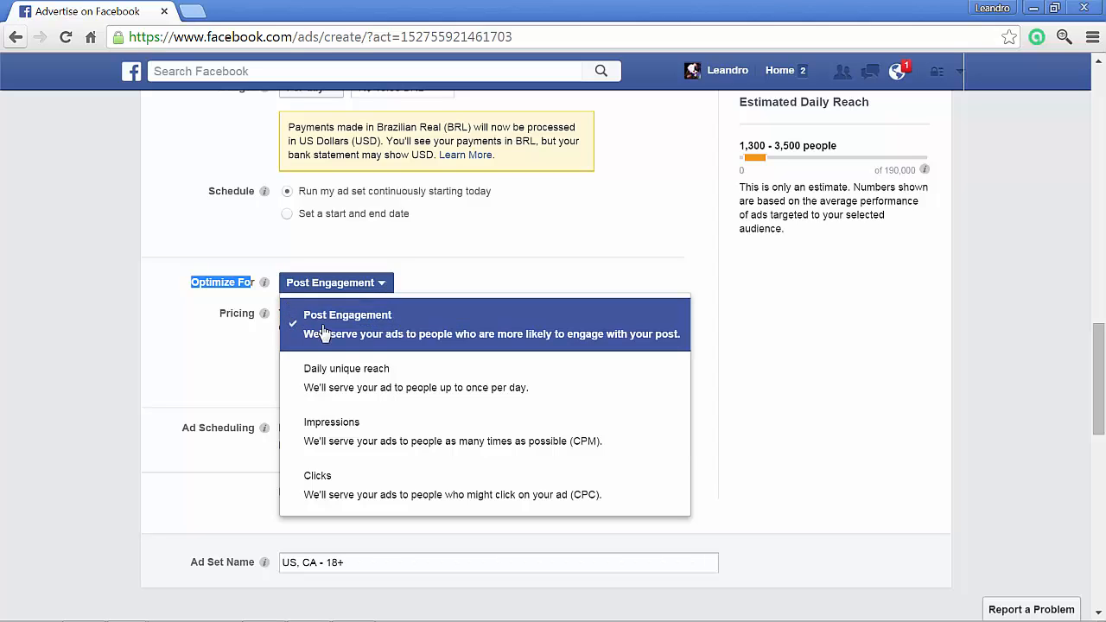
left_click(399, 333)
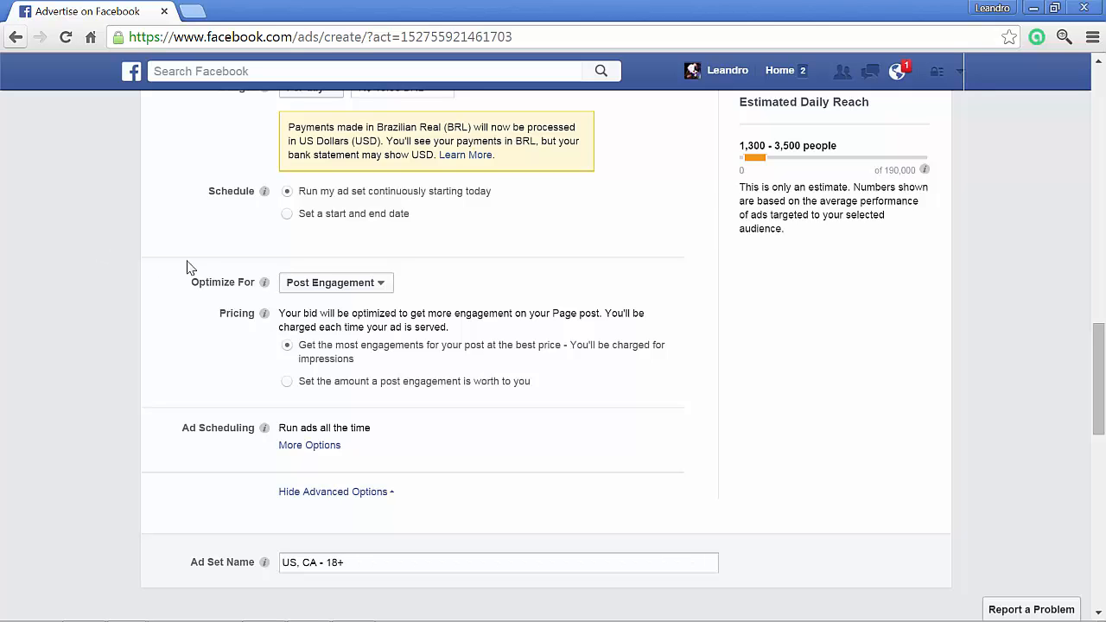
left_click_drag(190, 283, 409, 282)
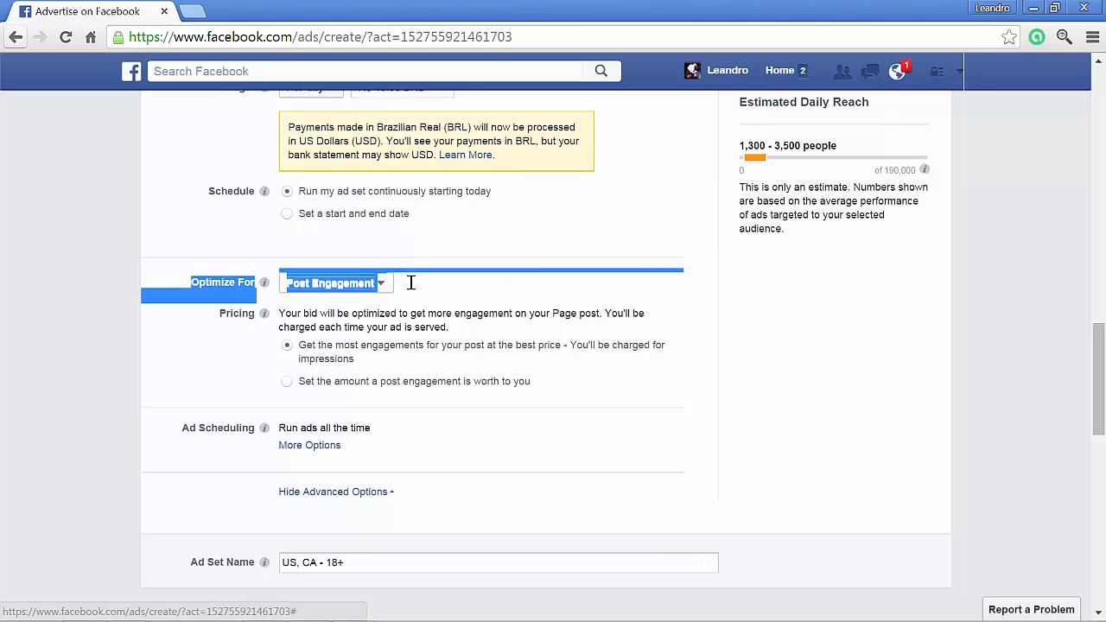
left_click(447, 289)
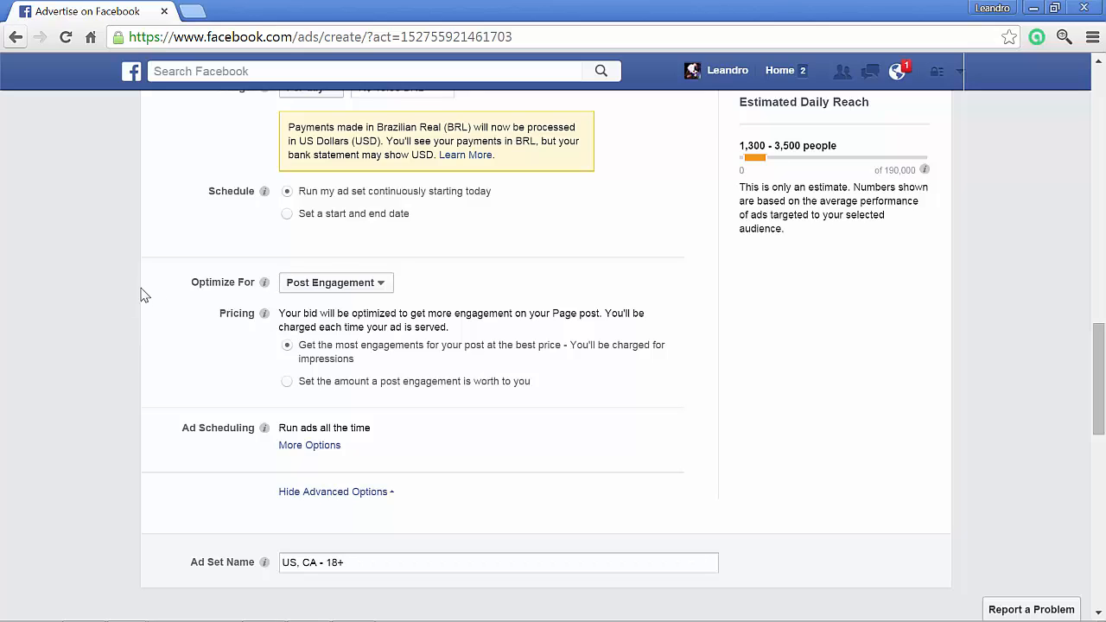
- Review the ad scheduling and ad set name, and compare the daily budget with the estimated daily reach and the audience definition
scroll(131, 328, "down", 2)
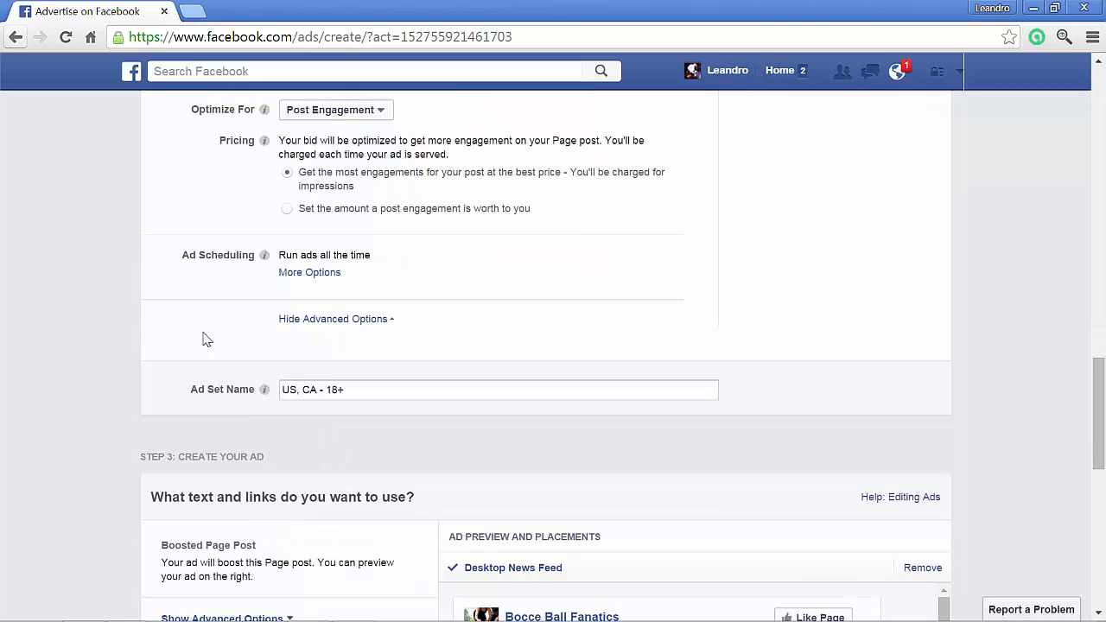
scroll(176, 338, "down", 1)
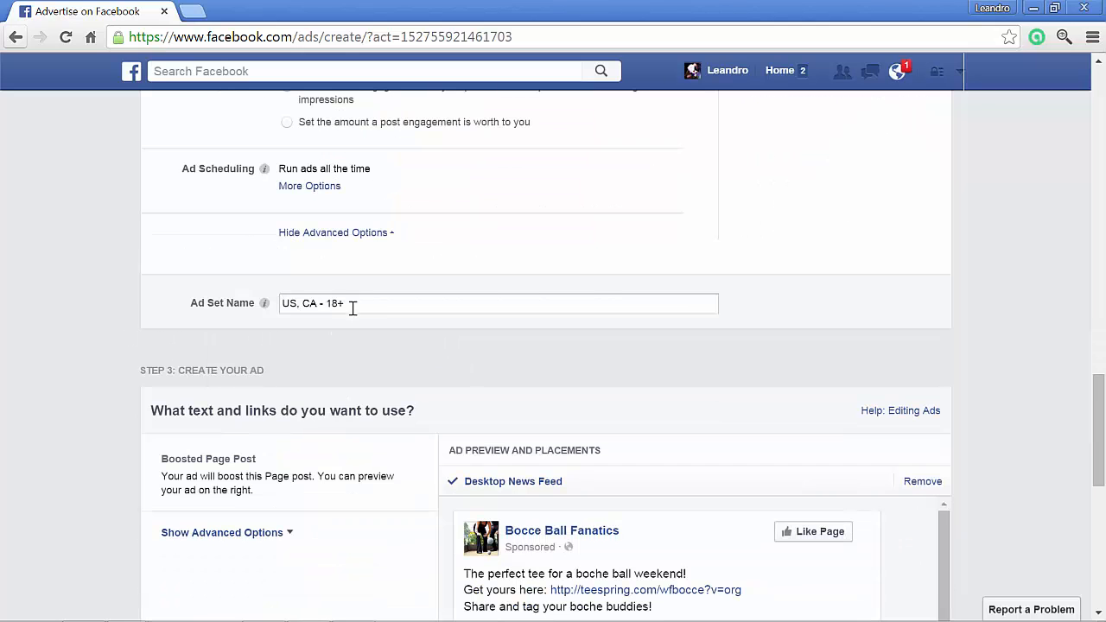
scroll(445, 240, "up", 2)
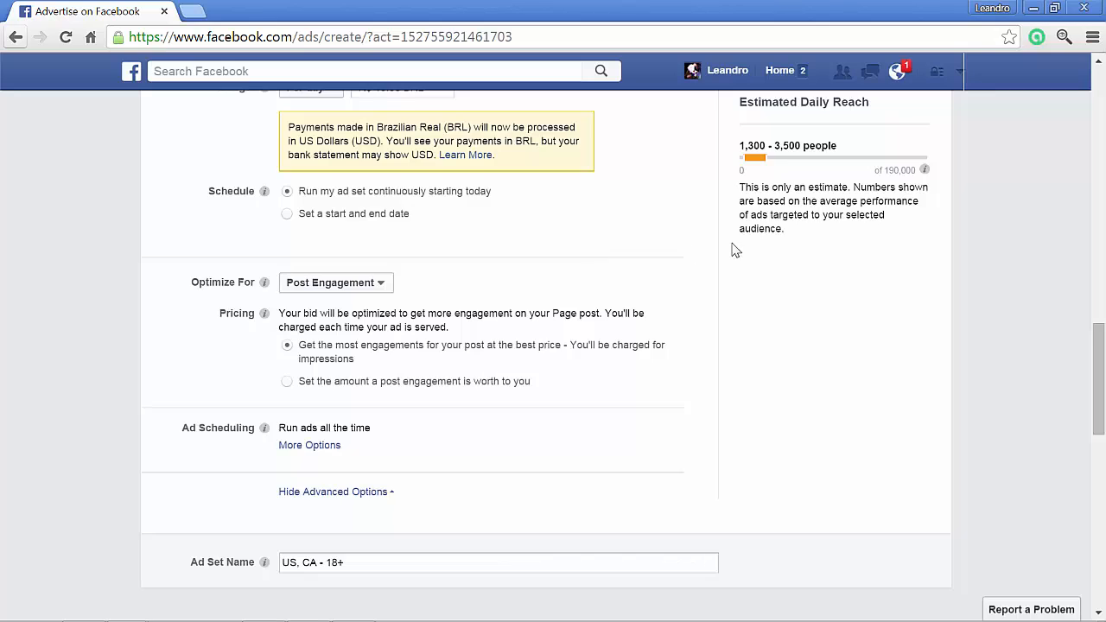
scroll(691, 255, "up", 3)
left_click_drag(431, 260, 362, 260)
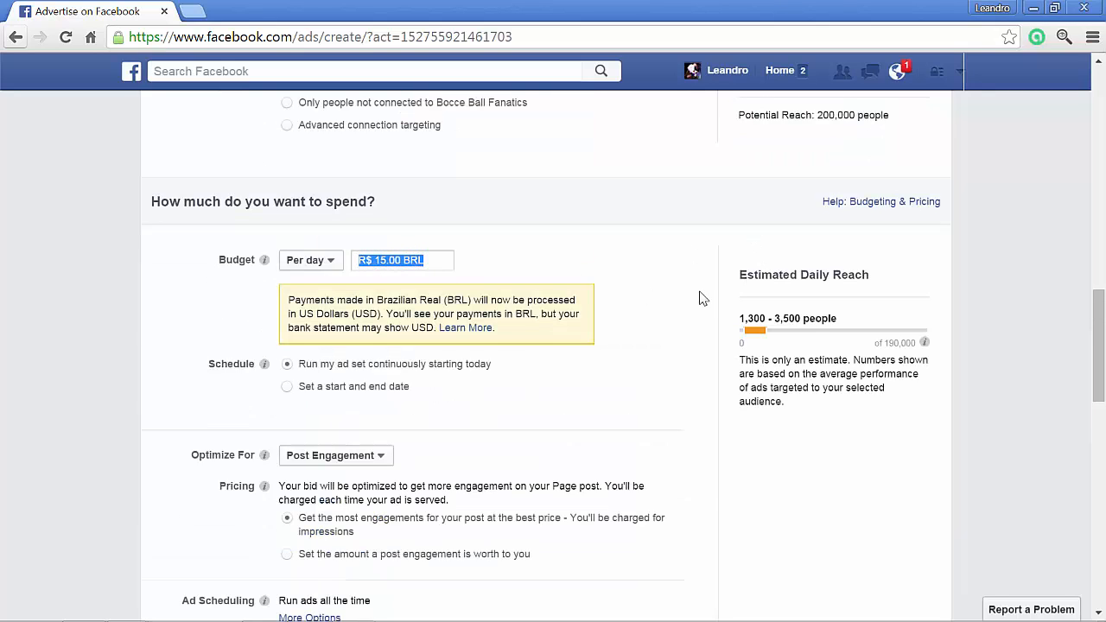
left_click_drag(837, 320, 737, 325)
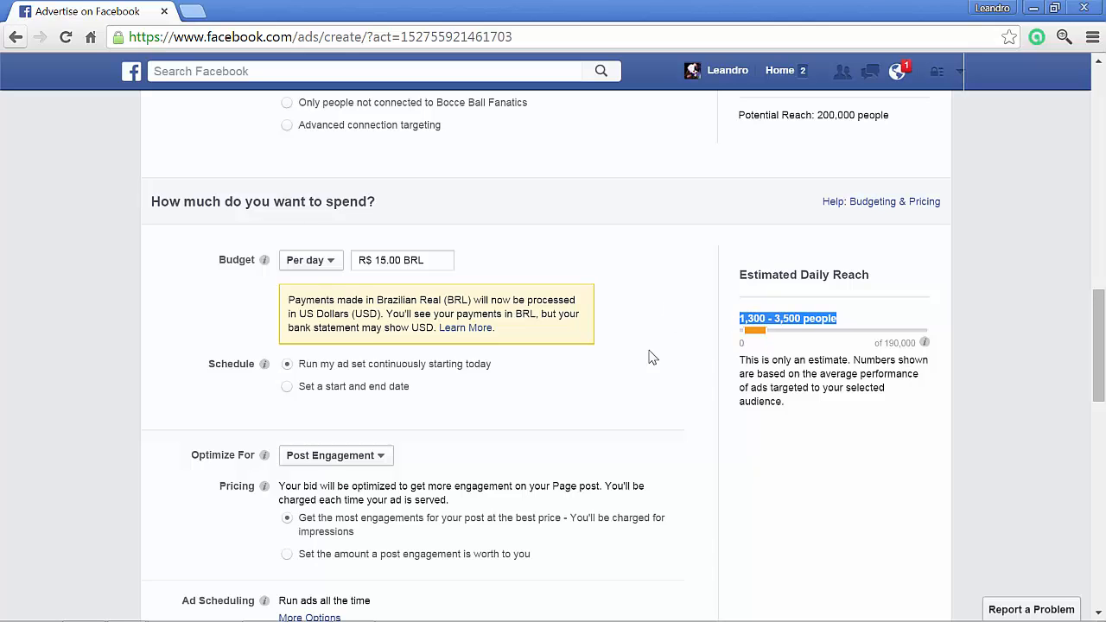
scroll(400, 249, "up", 6)
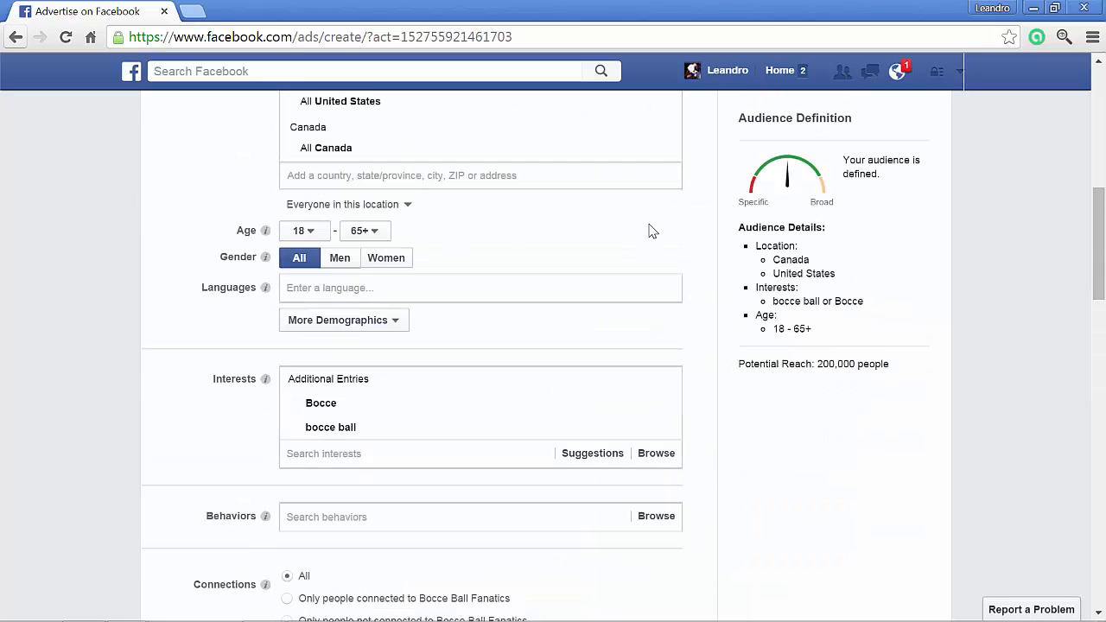
scroll(651, 229, "down", 5)
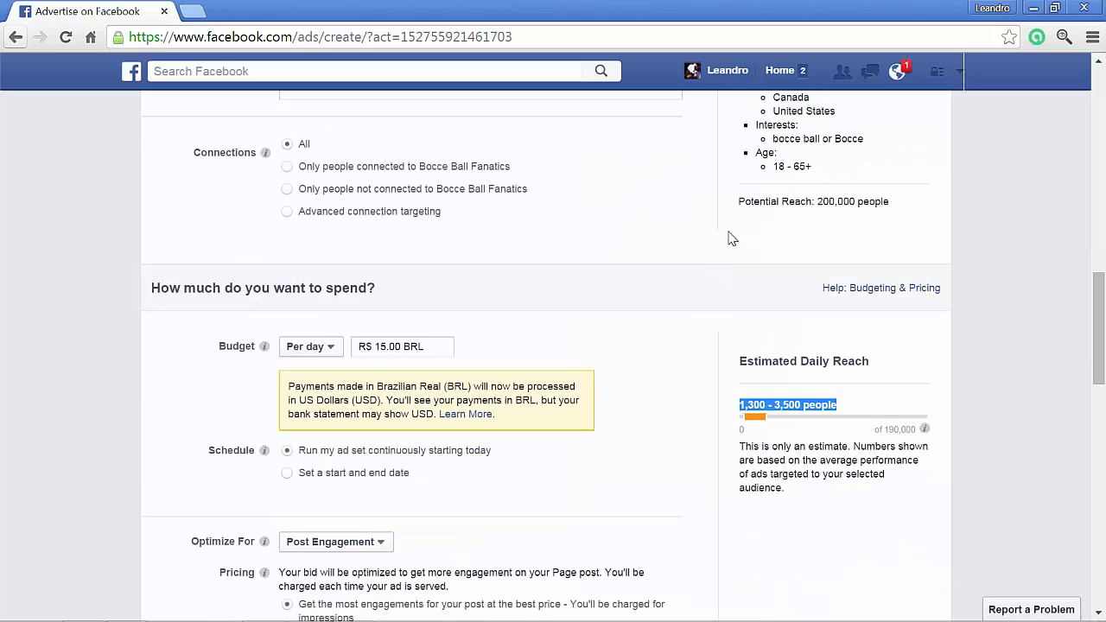
left_click(768, 407)
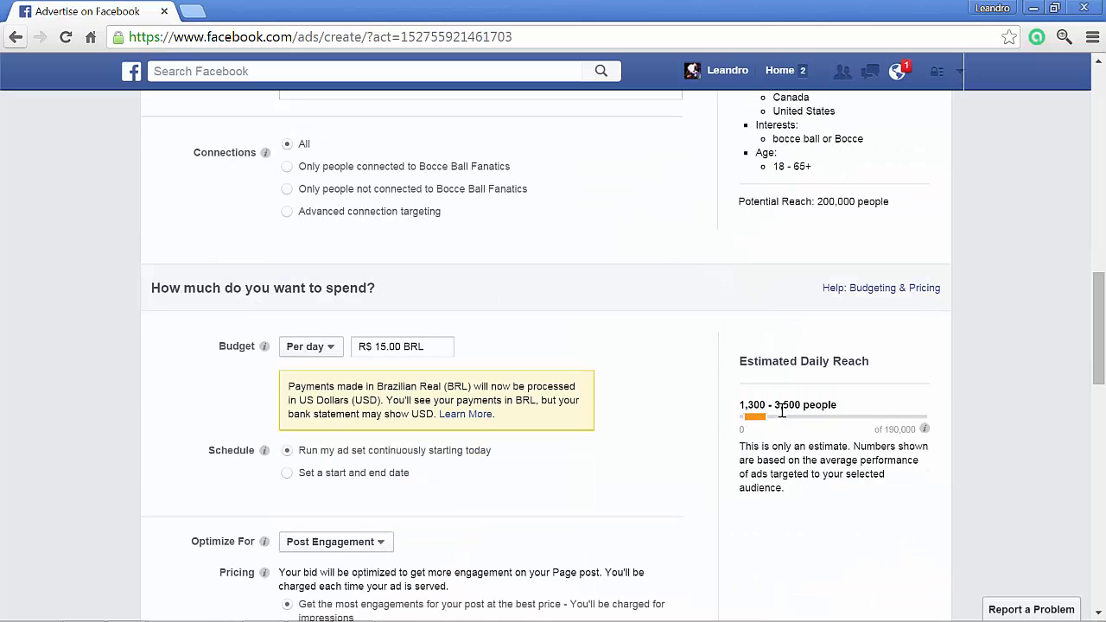
left_click_drag(775, 406, 801, 406)
- Set the audience's age range to 21–44 and check the estimated daily reach for it
scroll(908, 389, "up", 2)
scroll(585, 345, "up", 2)
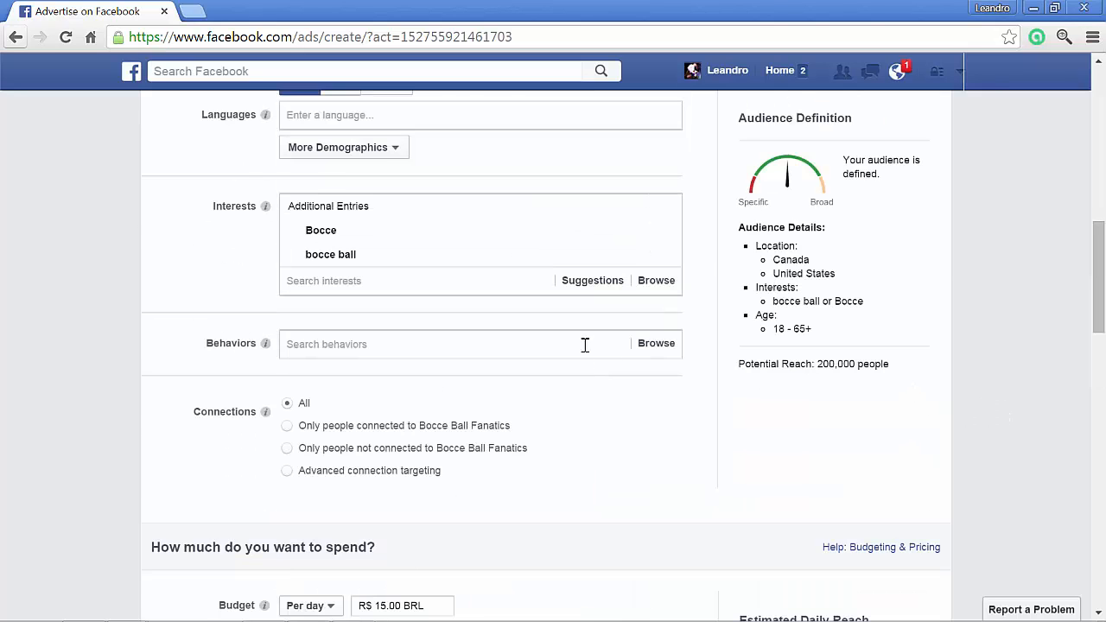
left_click(311, 144)
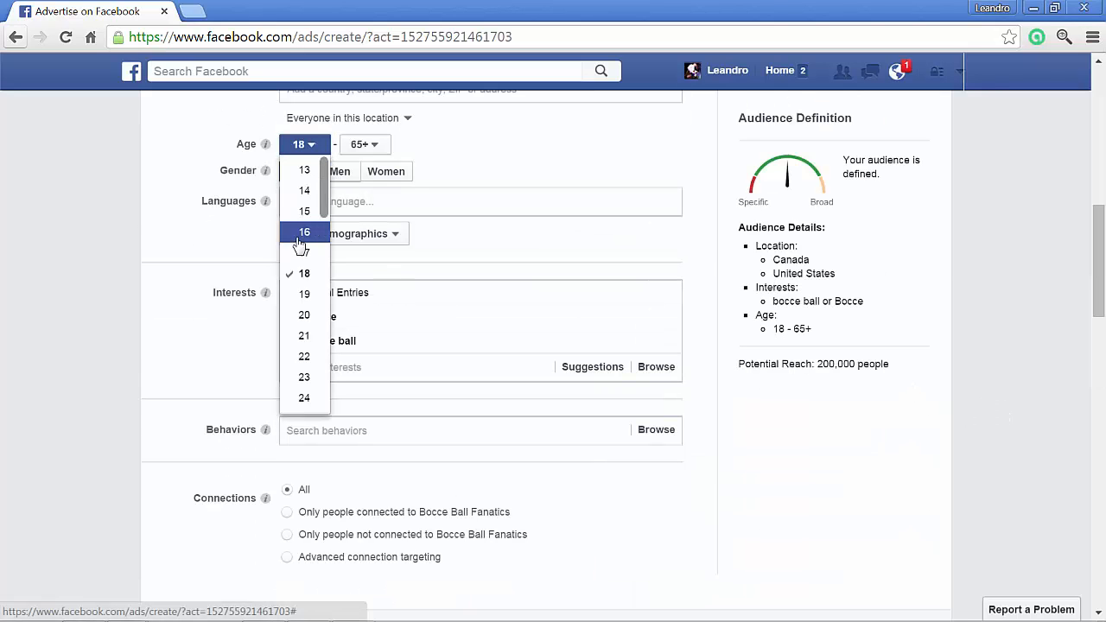
left_click(304, 336)
left_click(367, 145)
scroll(350, 259, "down", 8)
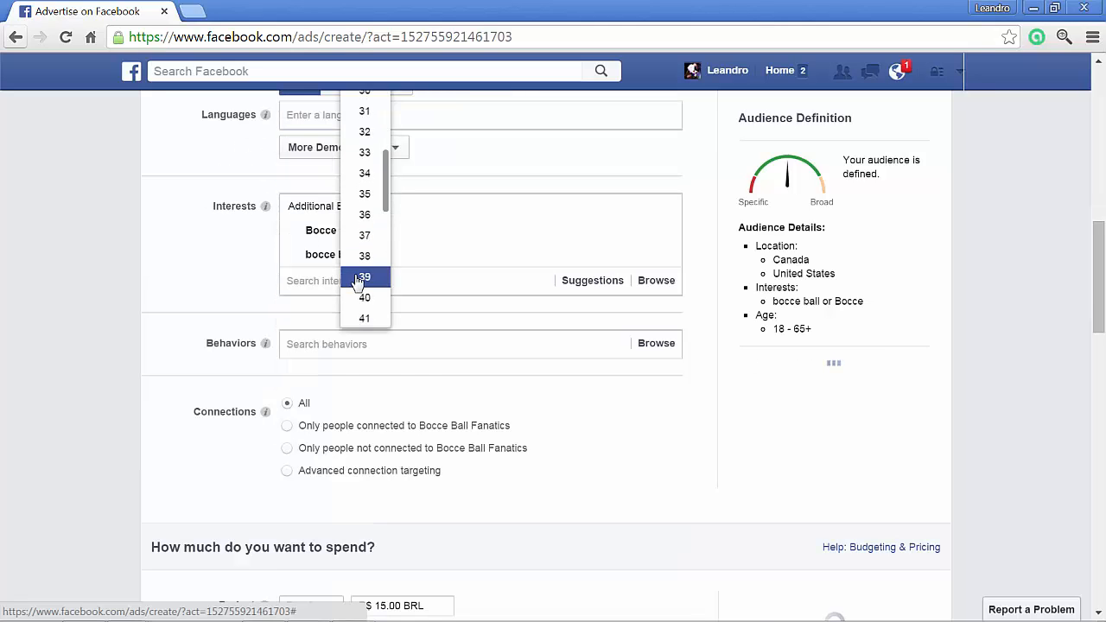
scroll(360, 270, "up", 2)
left_click(363, 214)
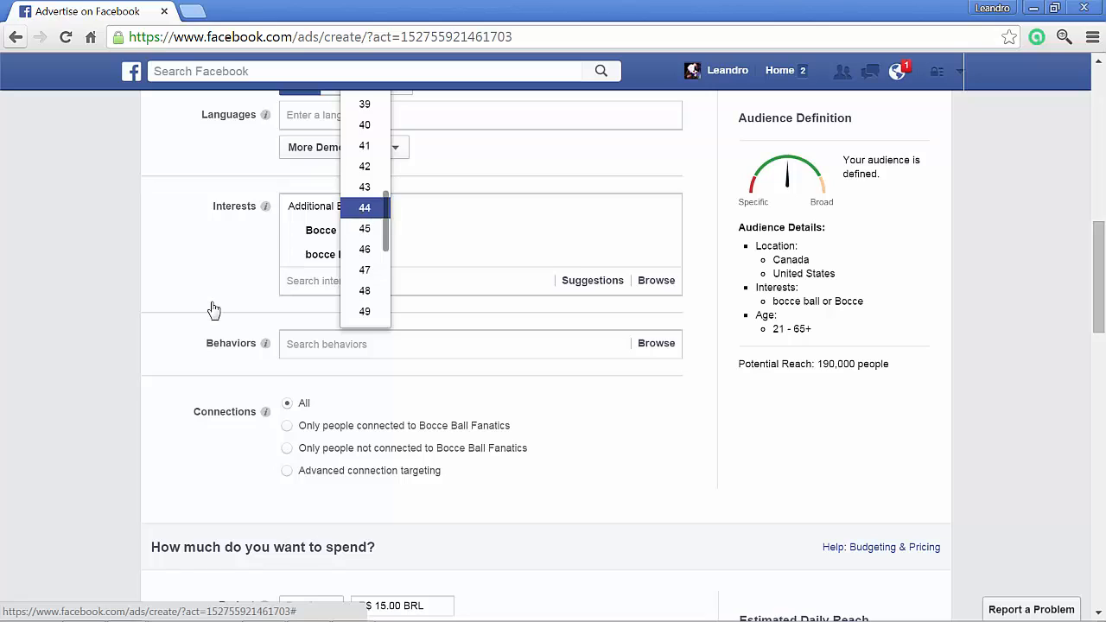
scroll(211, 309, "up", 2)
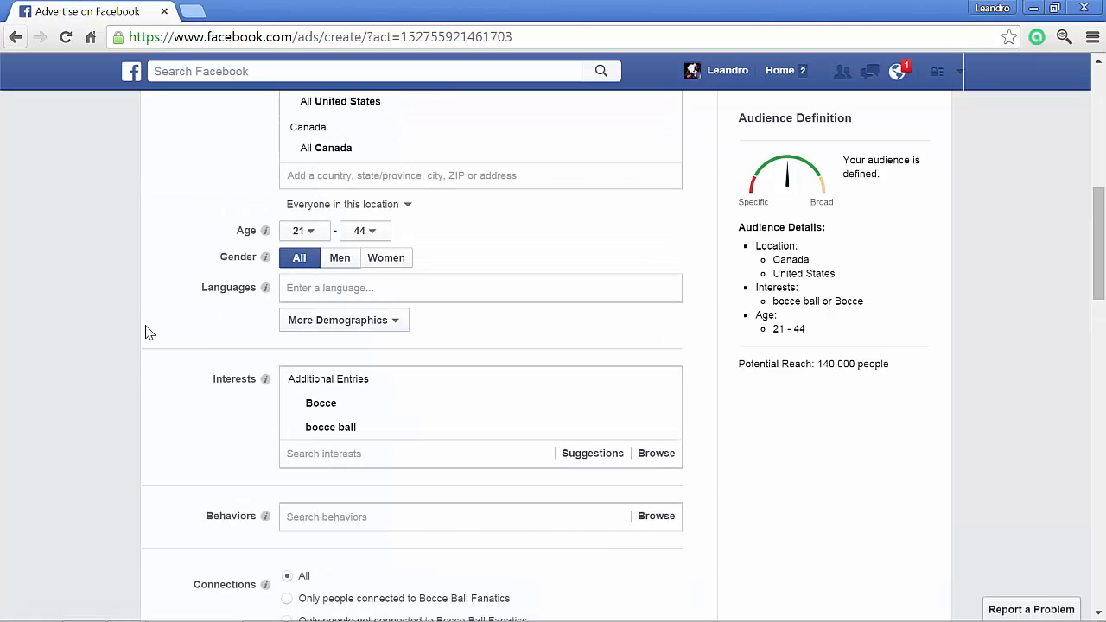
scroll(147, 342, "down", 1)
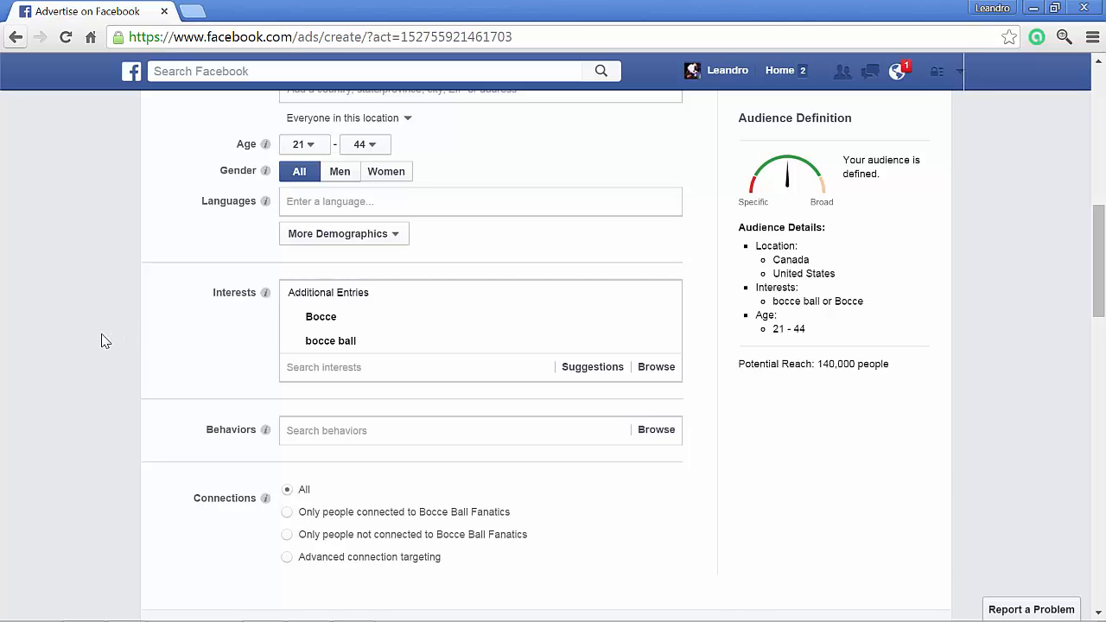
scroll(101, 340, "down", 3)
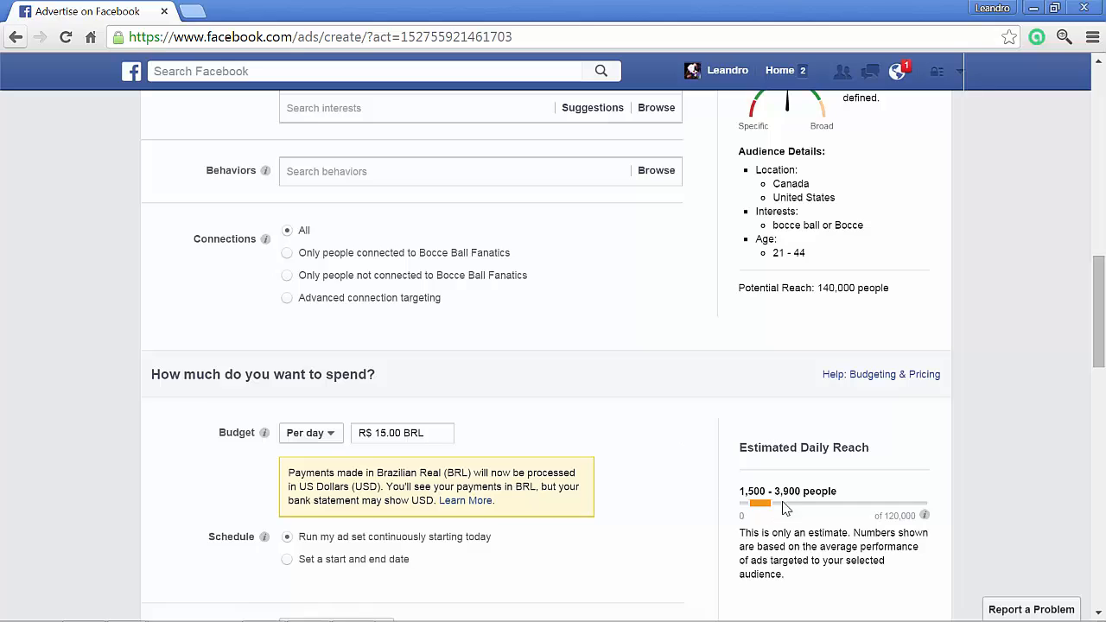
double_click(781, 491)
- Compare the estimated daily reach for Women only and Men only, and return the audience's gender to All
scroll(456, 346, "up", 3)
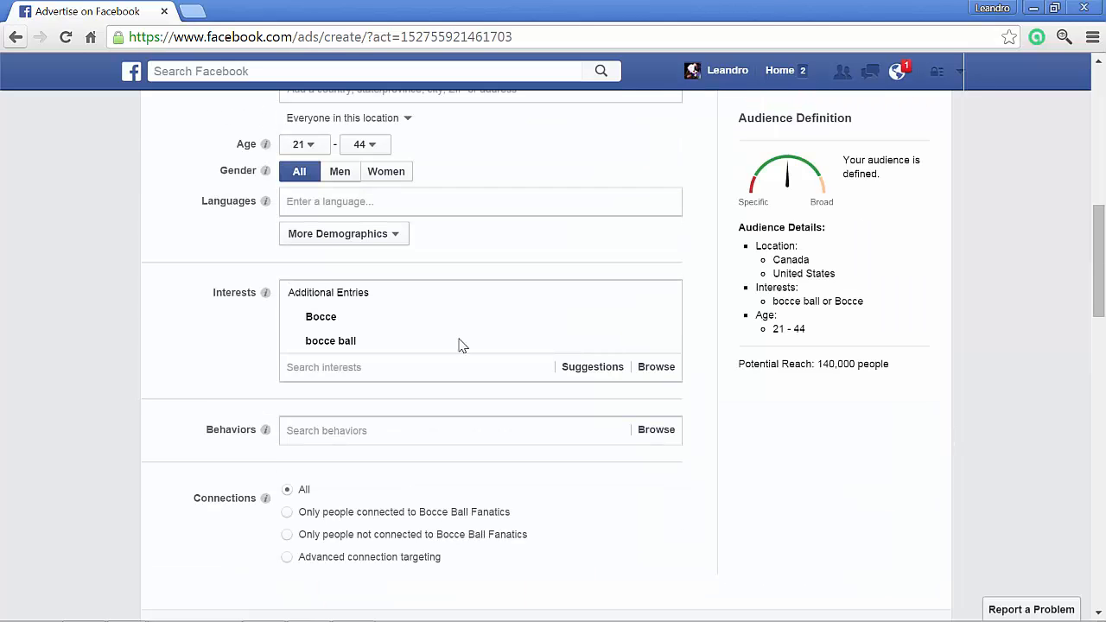
left_click(382, 187)
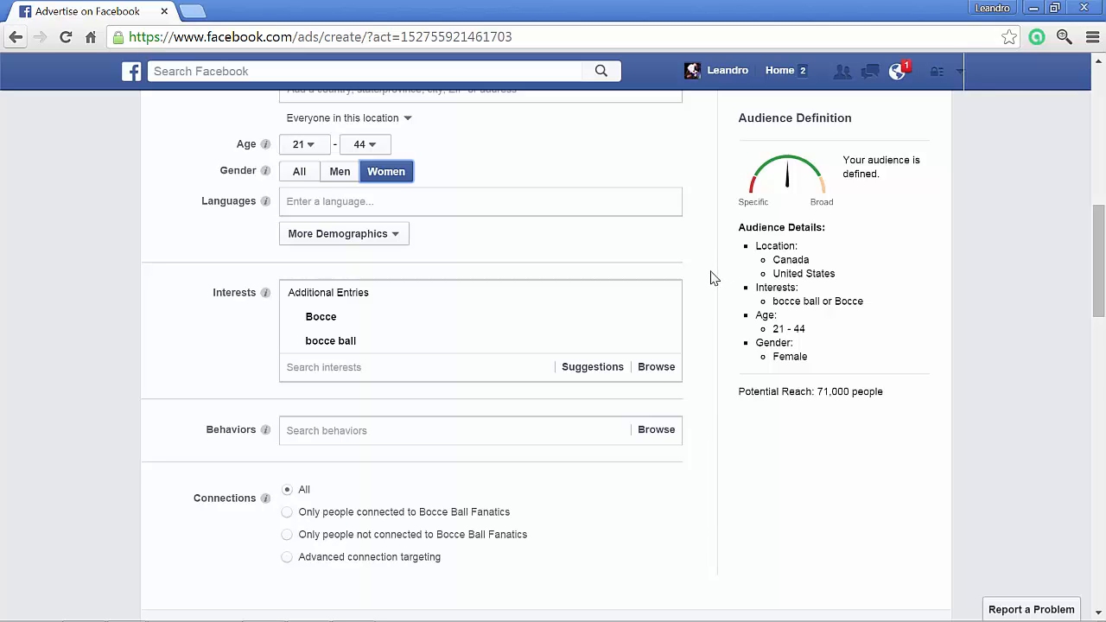
scroll(714, 276, "down", 4)
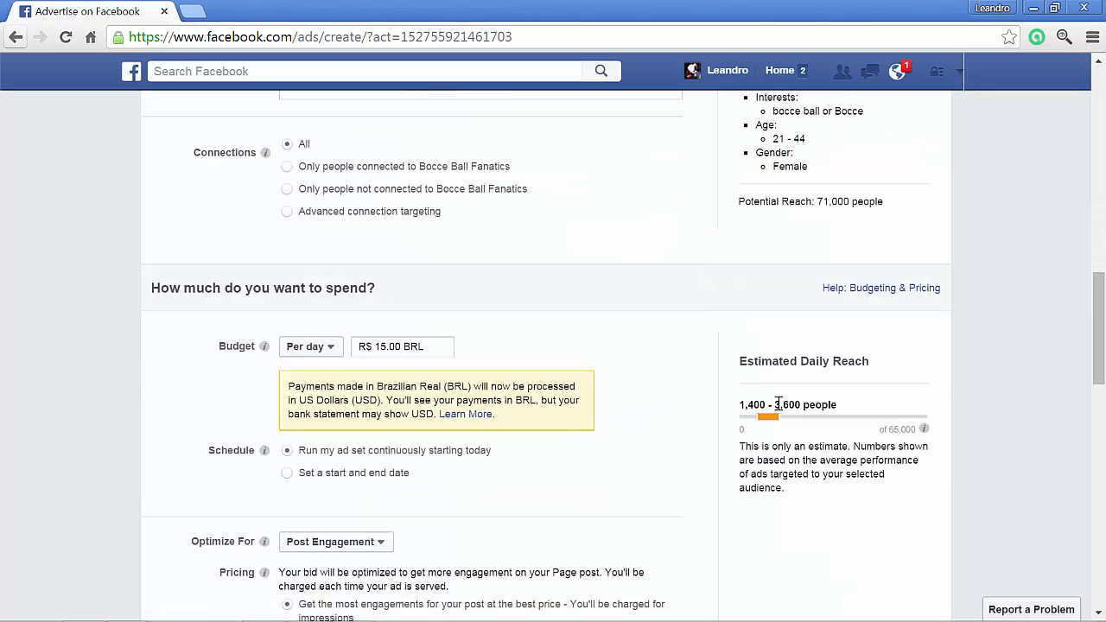
scroll(731, 388, "up", 3)
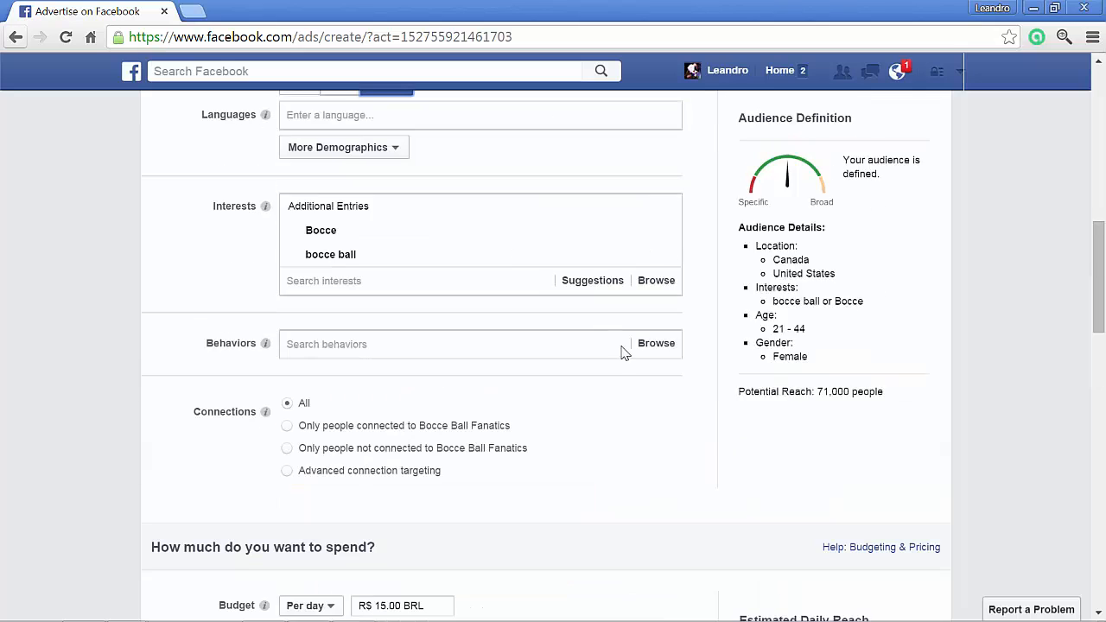
left_click(346, 97)
scroll(627, 304, "down", 2)
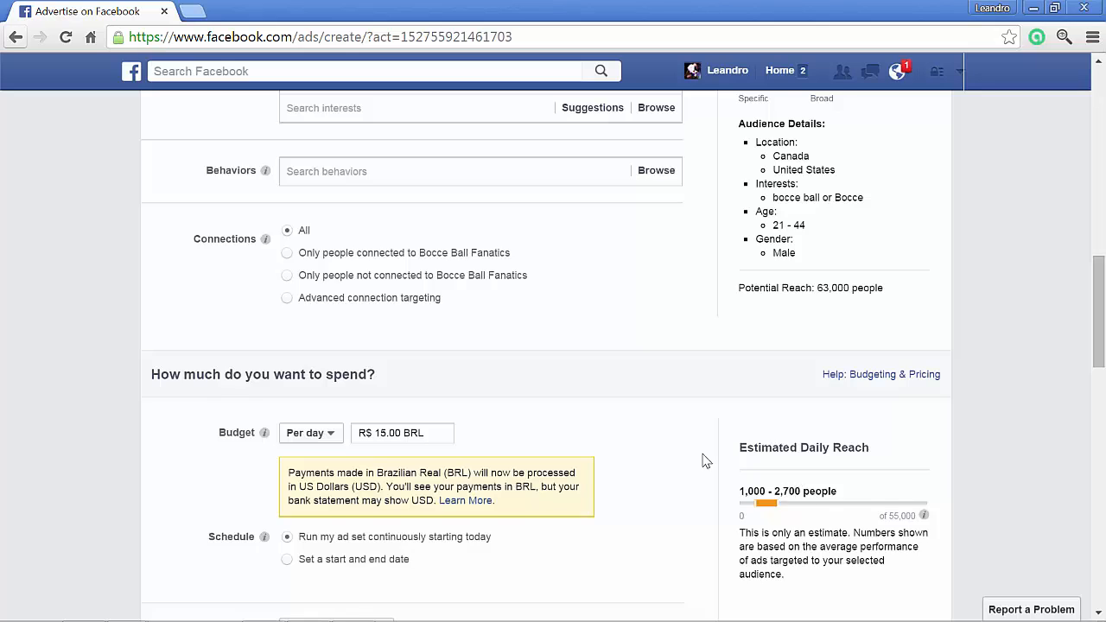
scroll(624, 449, "up", 3)
left_click(299, 171)
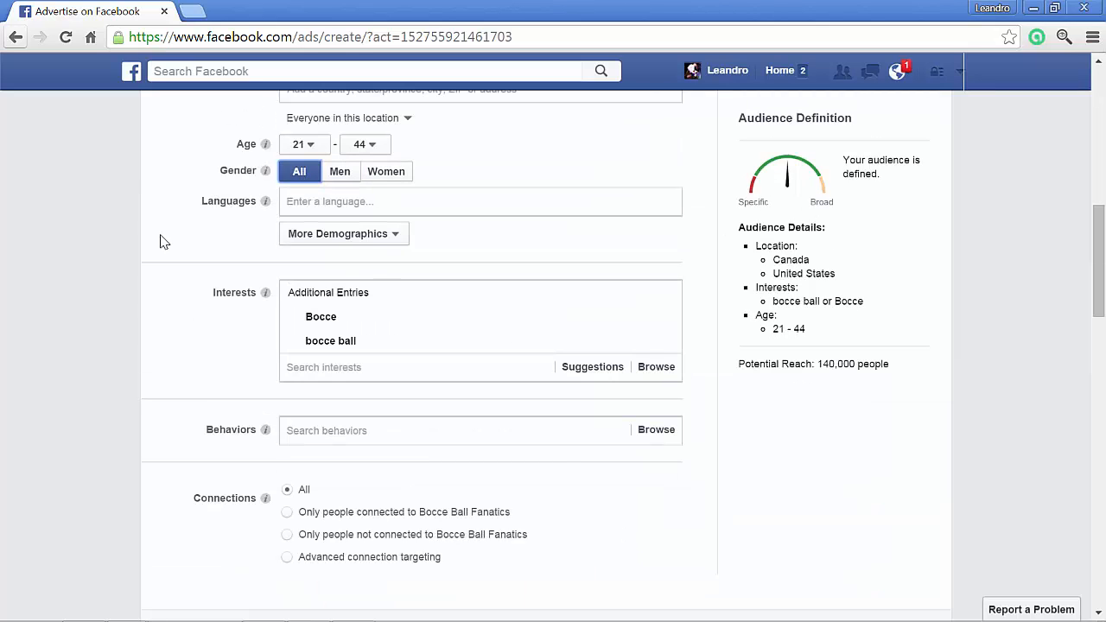
scroll(130, 316, "down", 4)
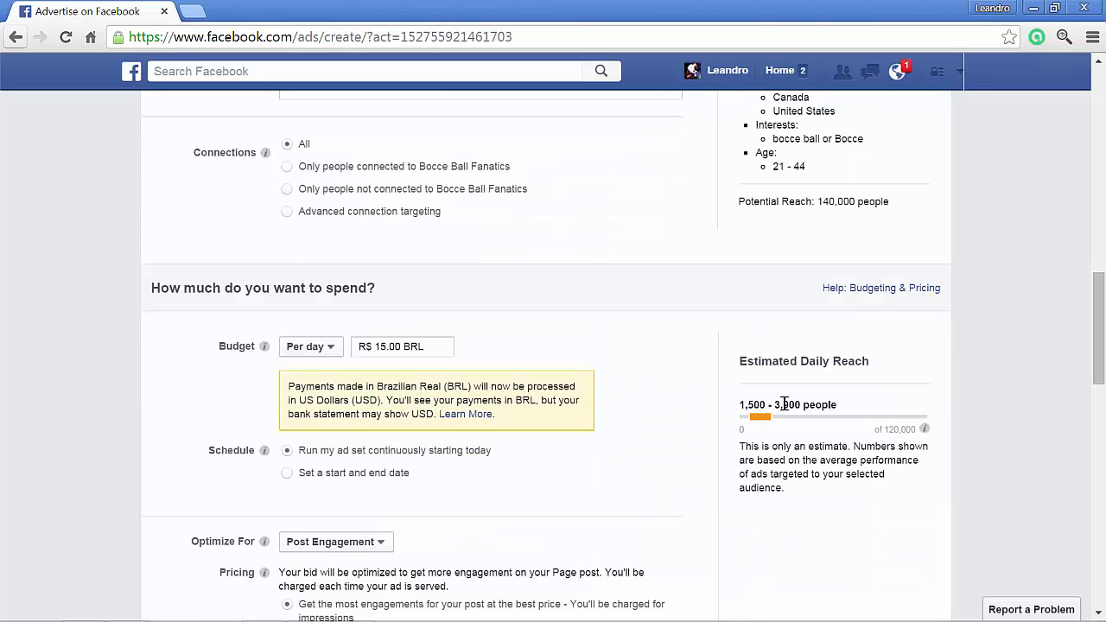
scroll(659, 354, "up", 4)
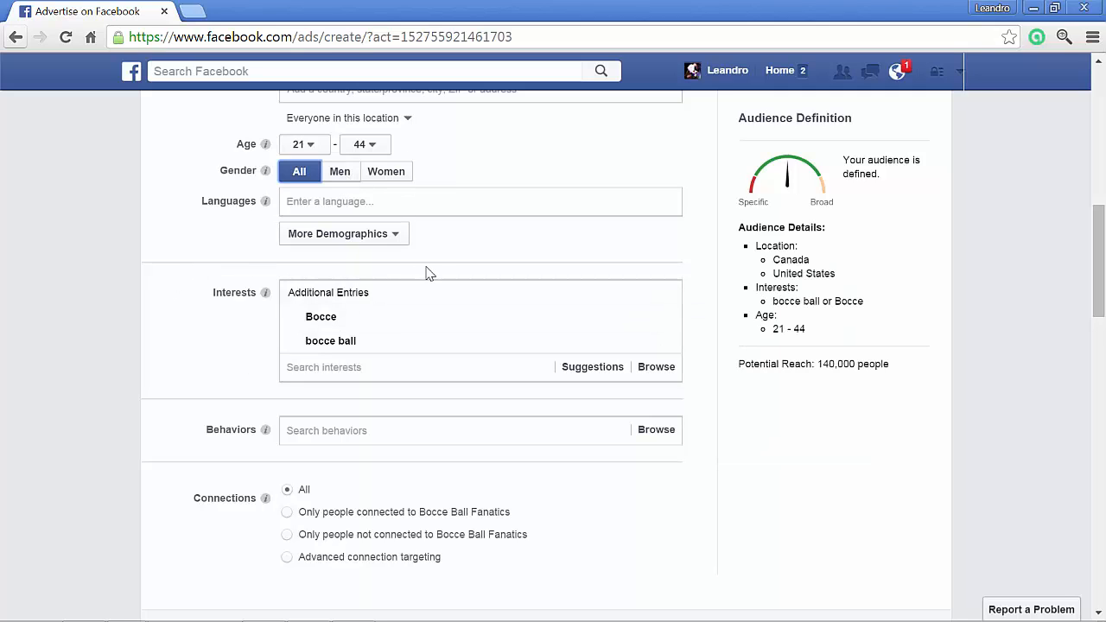
- Try an audience age range of 25–34 and check its estimated daily reach against the per-day budget
scroll(716, 381, "down", 3)
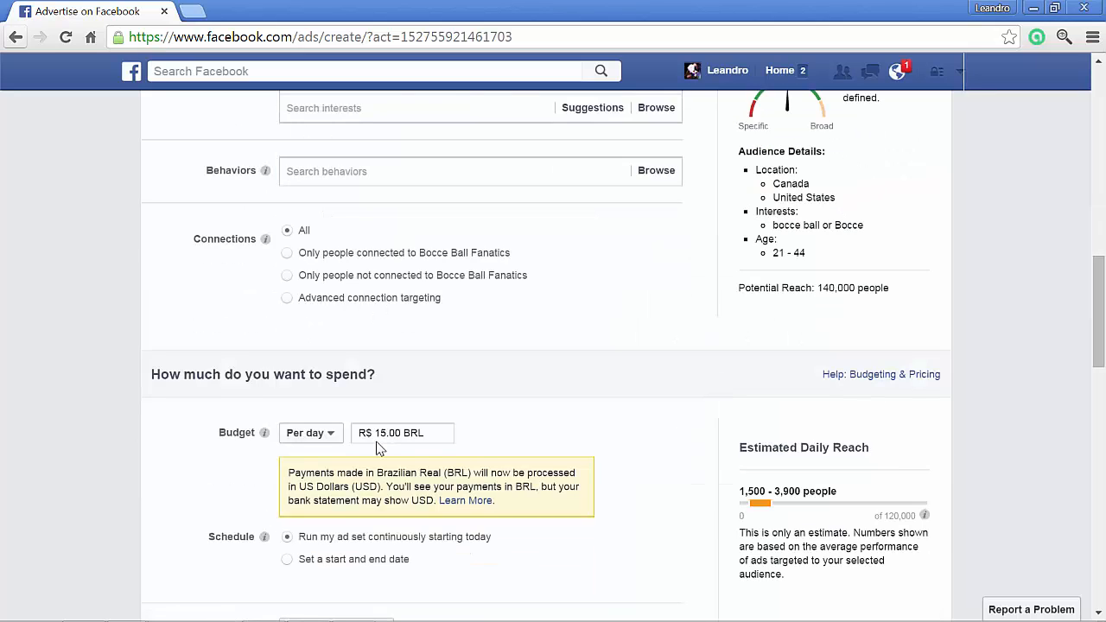
left_click_drag(377, 432, 390, 431)
scroll(492, 436, "up", 3)
scroll(493, 426, "up", 1)
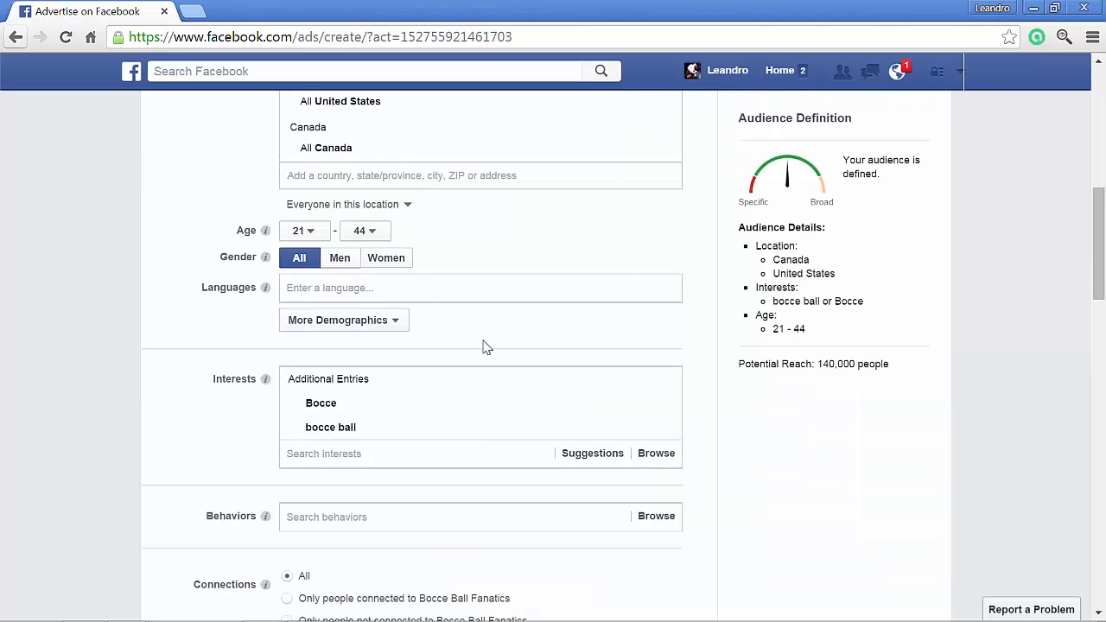
left_click(311, 233)
scroll(305, 345, "down", 3)
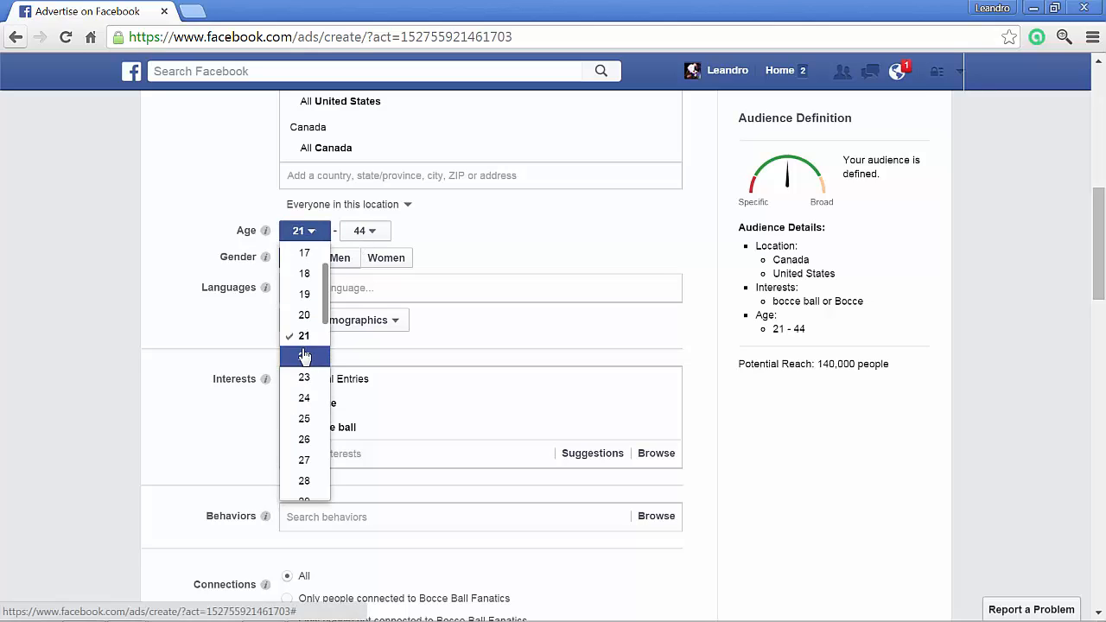
left_click(304, 333)
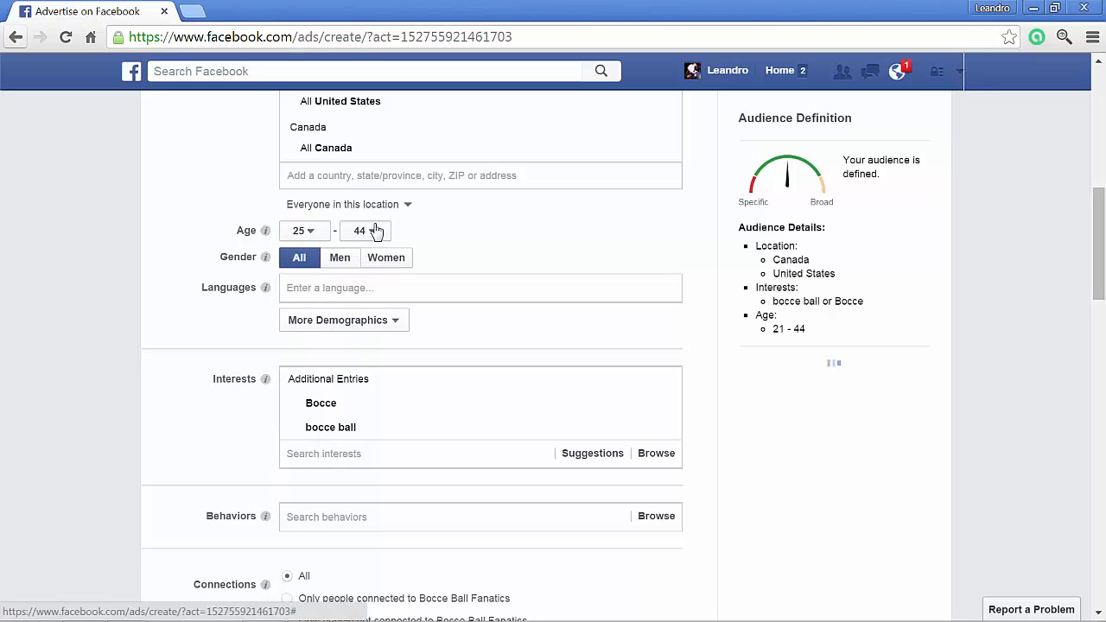
left_click(365, 231)
scroll(365, 328, "down", 3)
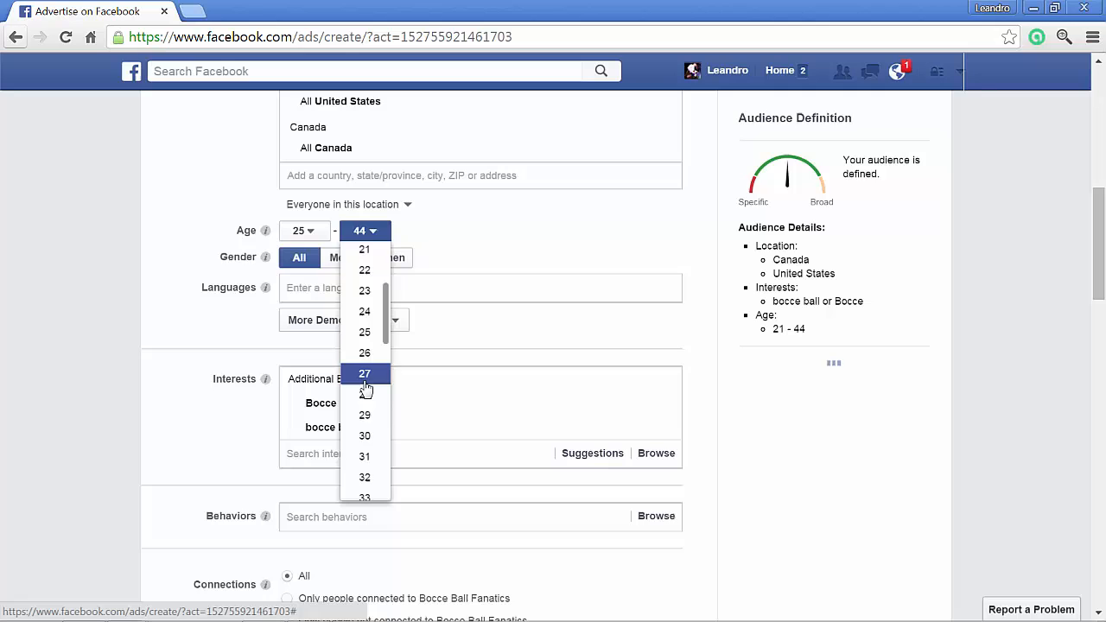
scroll(367, 424, "down", 2)
left_click(380, 436)
scroll(733, 420, "down", 4)
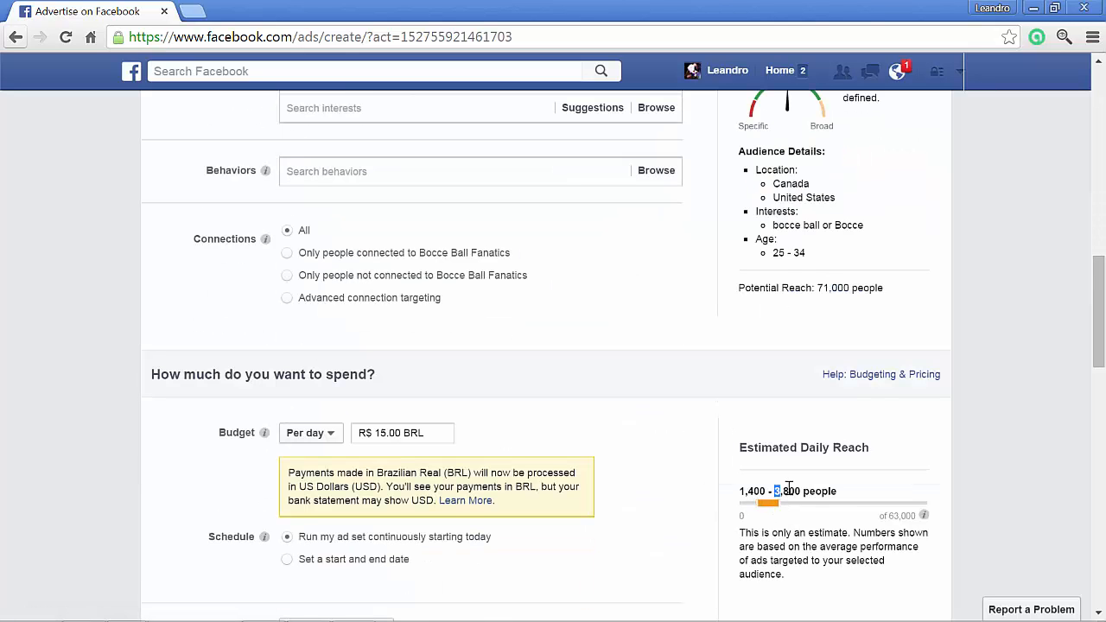
left_click_drag(788, 489, 802, 489)
- Set the audience's age range to 35–44 and check the estimated daily reach for it
scroll(712, 390, "up", 4)
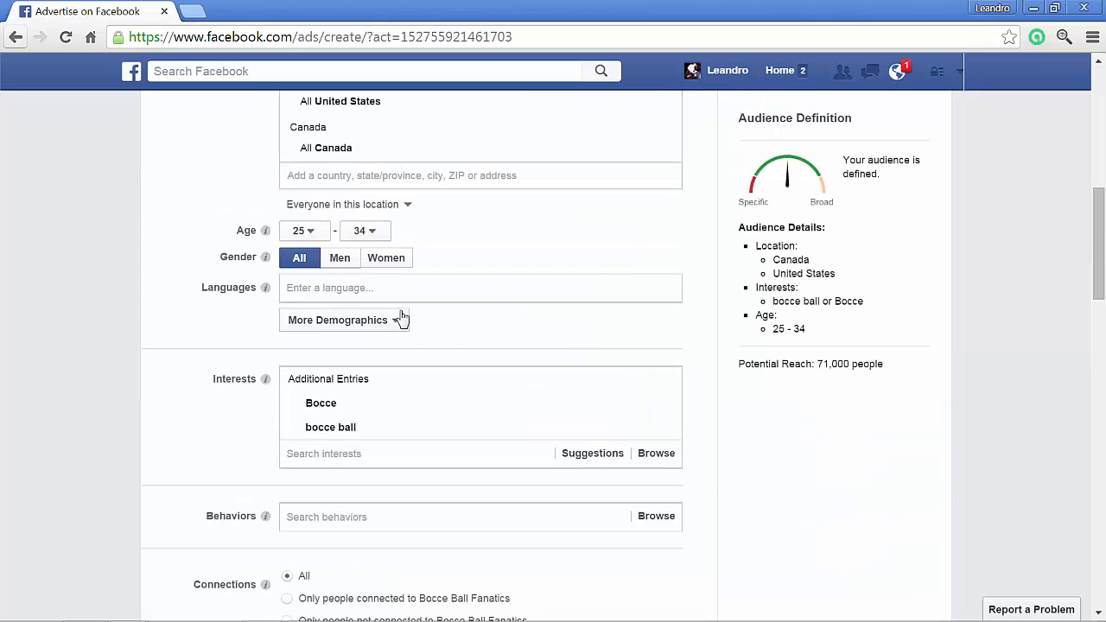
left_click(314, 234)
scroll(307, 350, "down", 3)
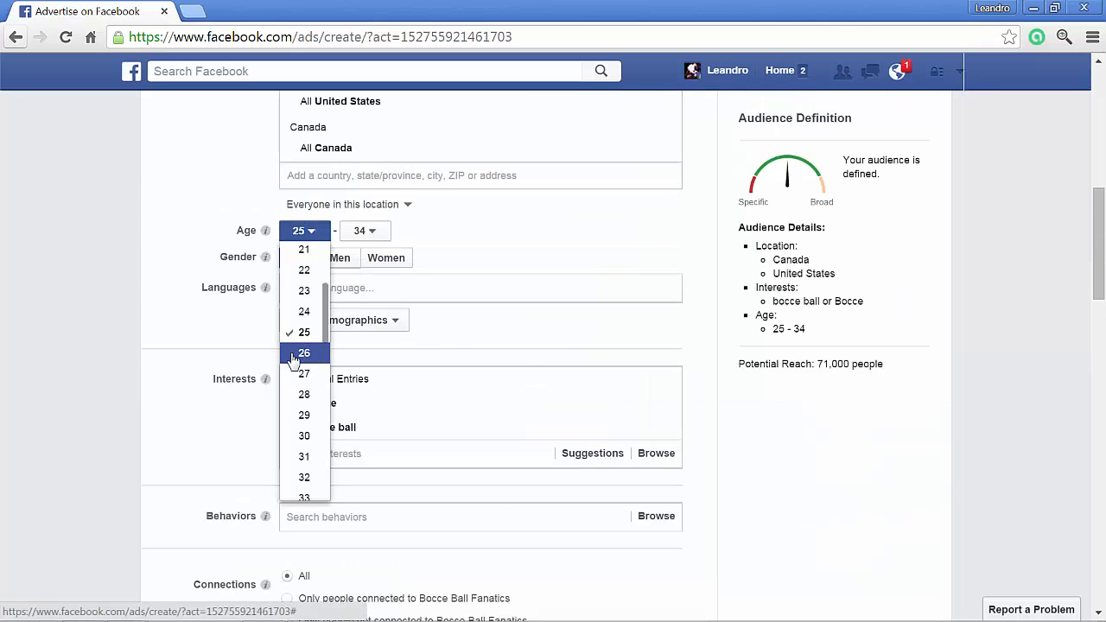
scroll(295, 359, "down", 3)
left_click(298, 363)
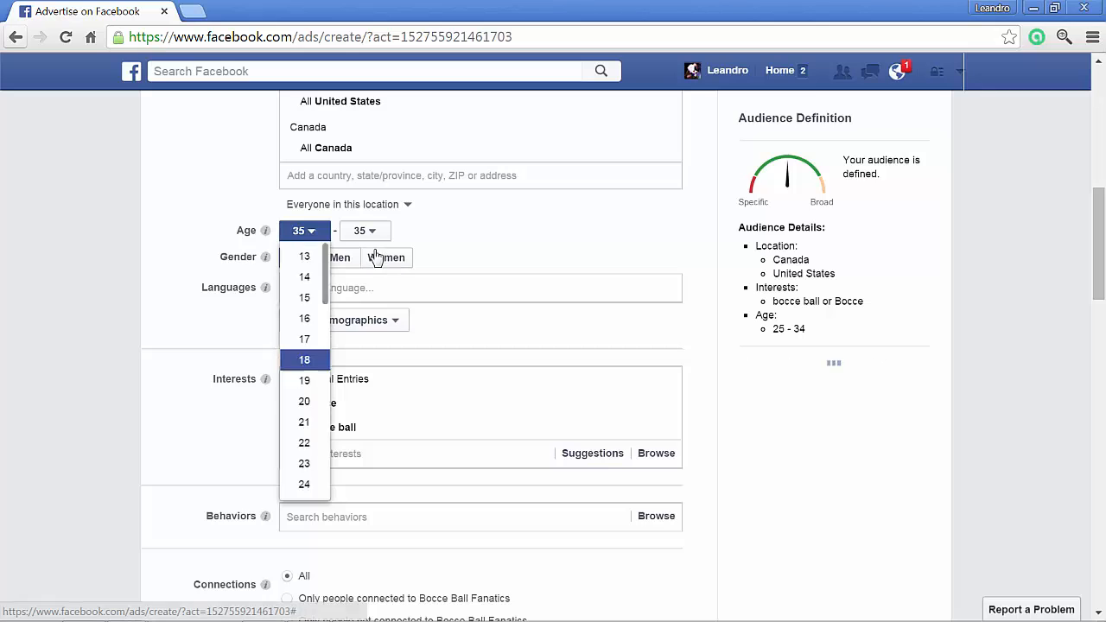
left_click(369, 233)
scroll(365, 321, "down", 6)
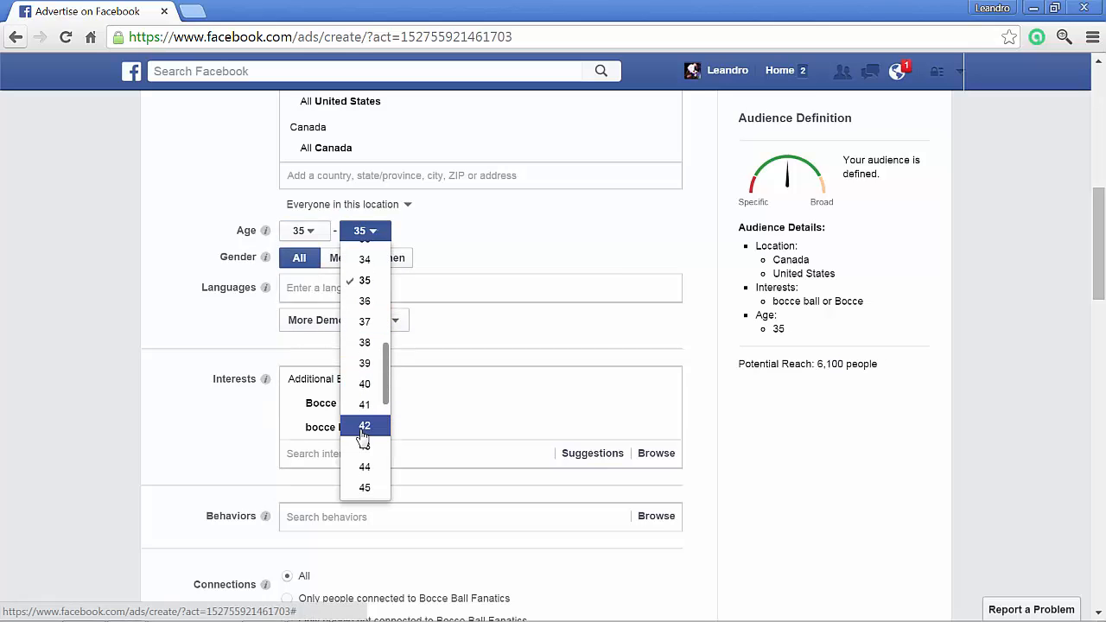
left_click(361, 467)
scroll(694, 442, "down", 4)
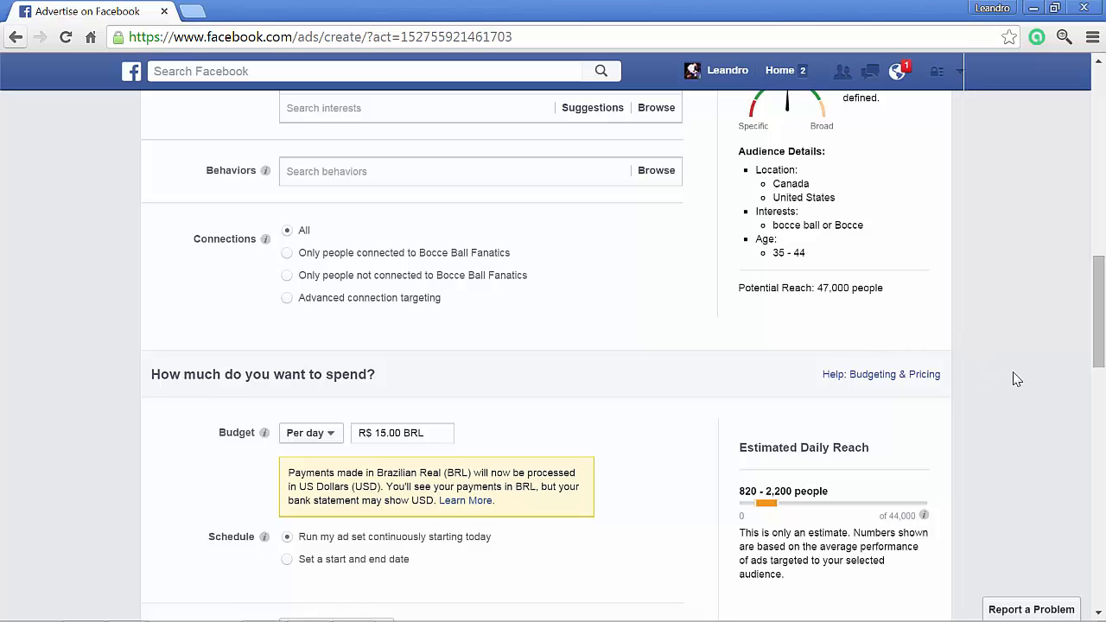
- Extend the ad set name to "US, CA - 35-44 bocce ball"
scroll(1016, 387, "down", 2)
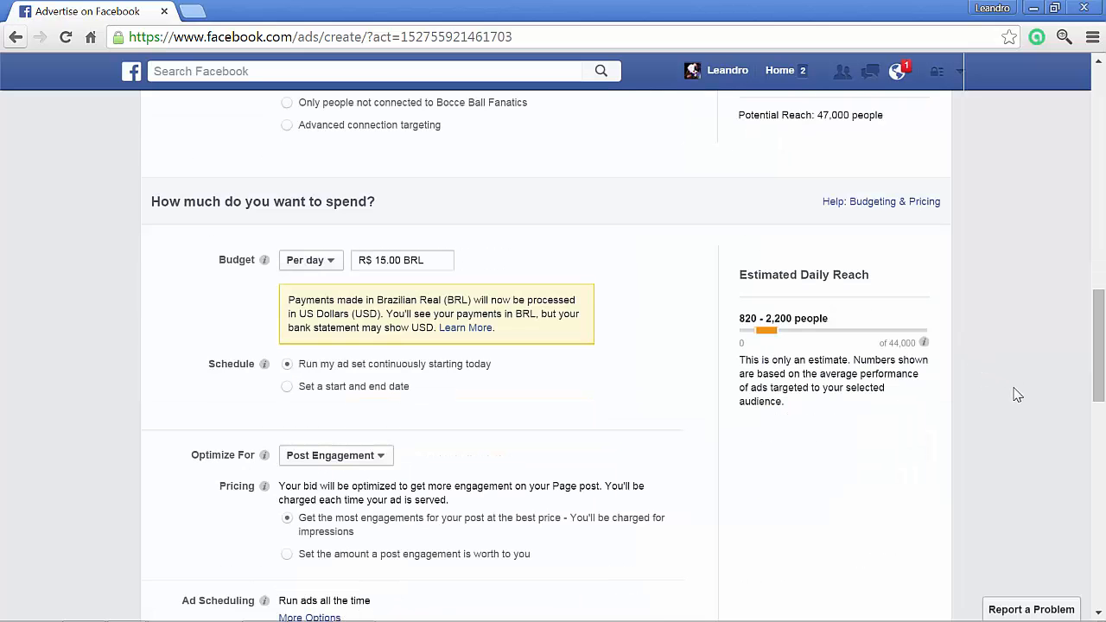
scroll(1002, 380, "down", 4)
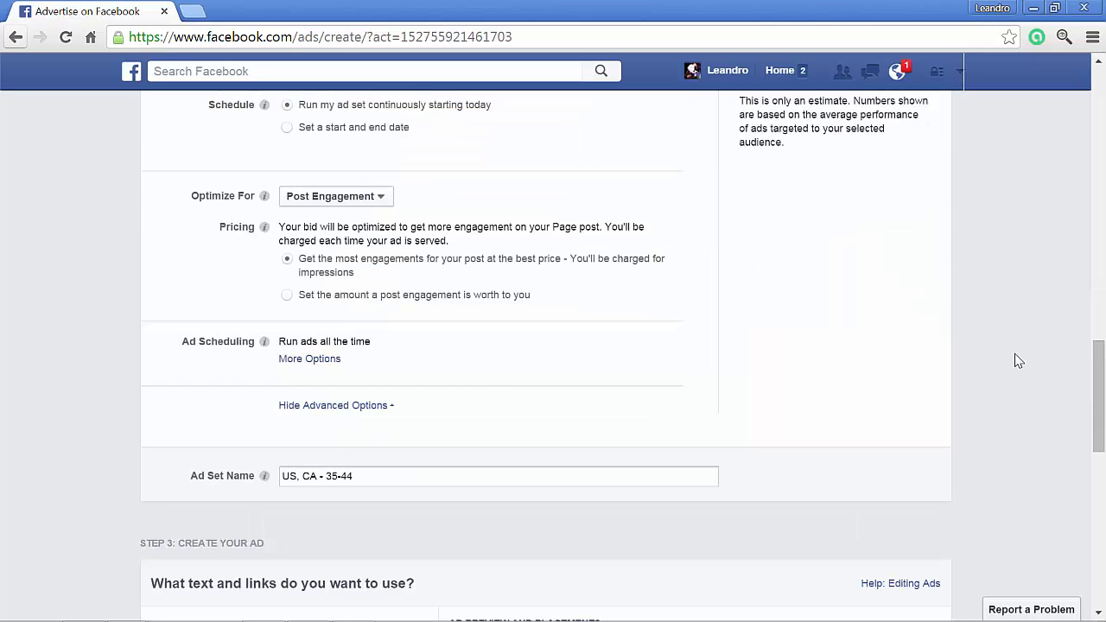
triple_click(427, 390)
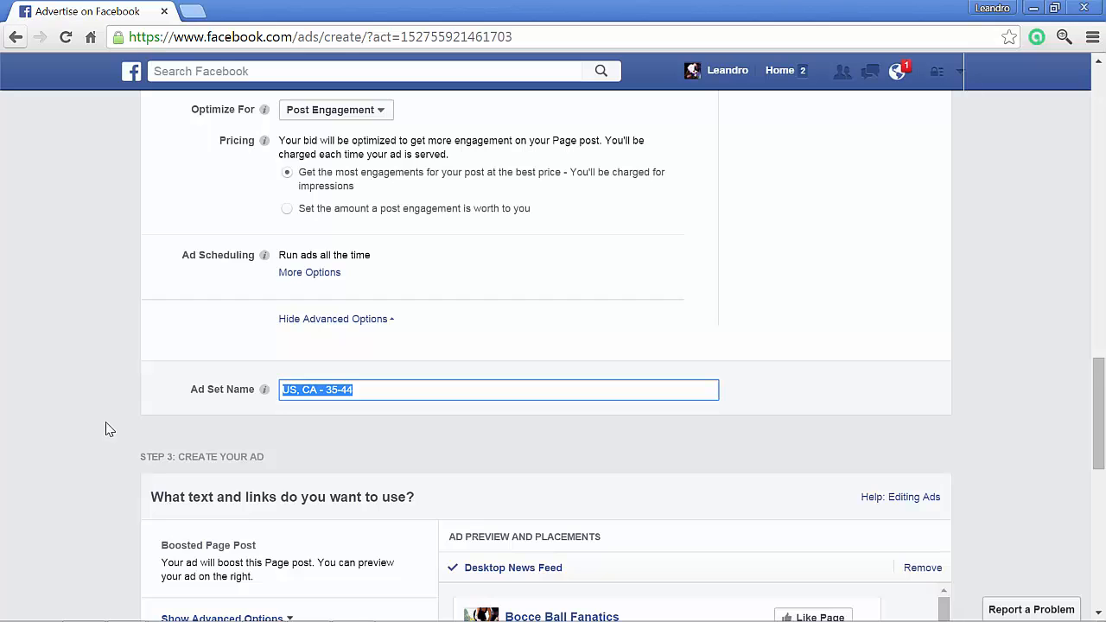
scroll(108, 430, "up", 8)
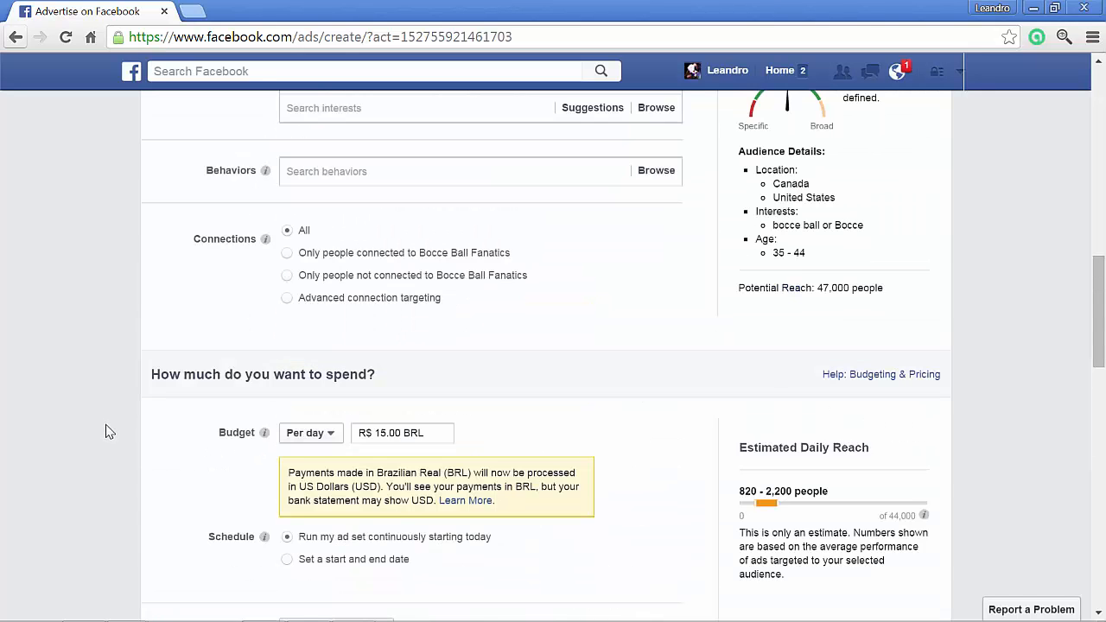
scroll(108, 430, "up", 2)
scroll(104, 428, "down", 10)
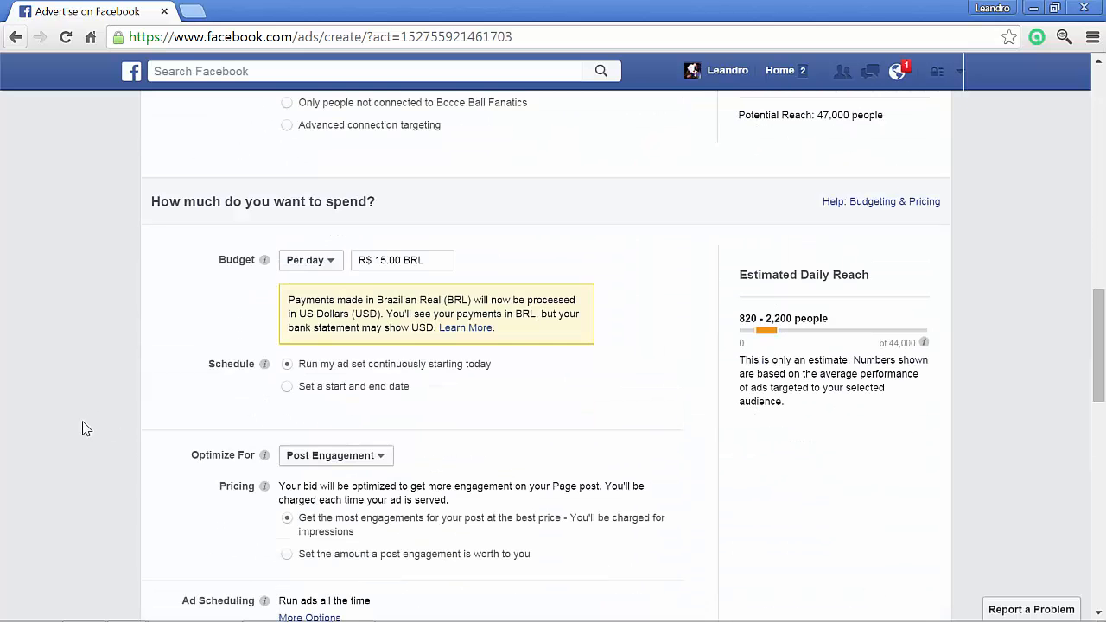
key("End")
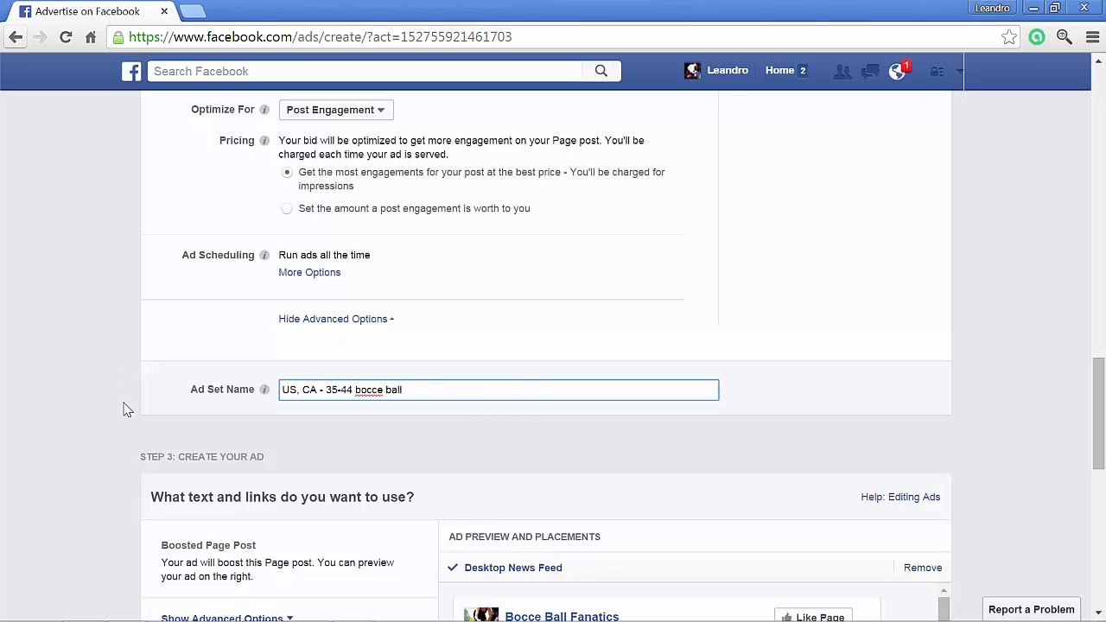
- Show the boosted post's advanced options and review the URL Tags and Conversion Tracking Pixel settings
scroll(111, 412, "down", 1)
scroll(110, 412, "down", 1)
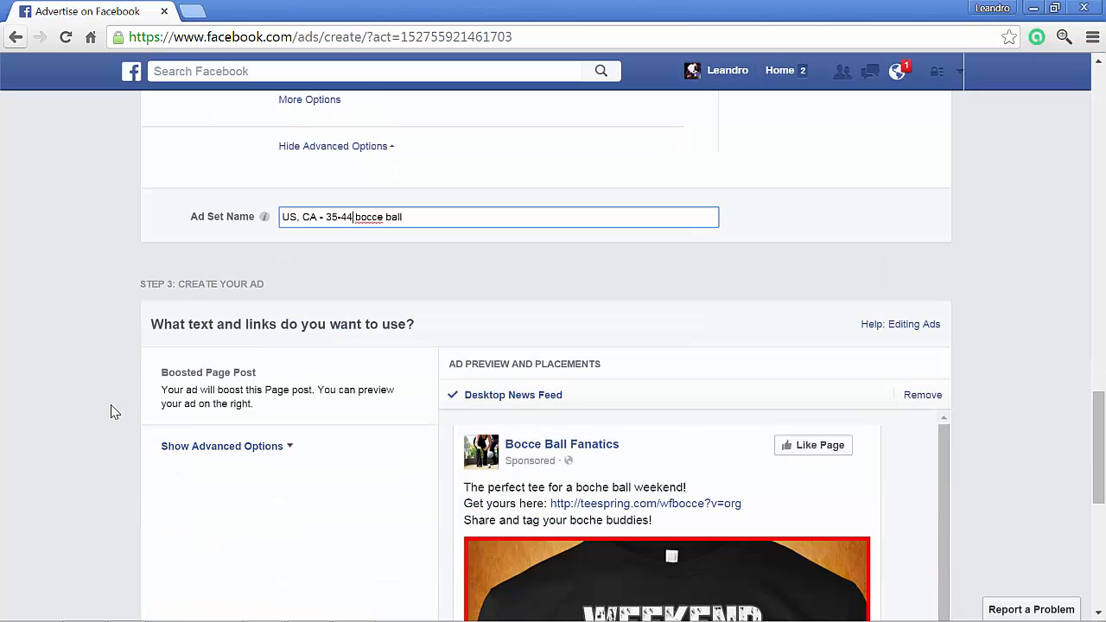
left_click(240, 446)
scroll(47, 435, "down", 2)
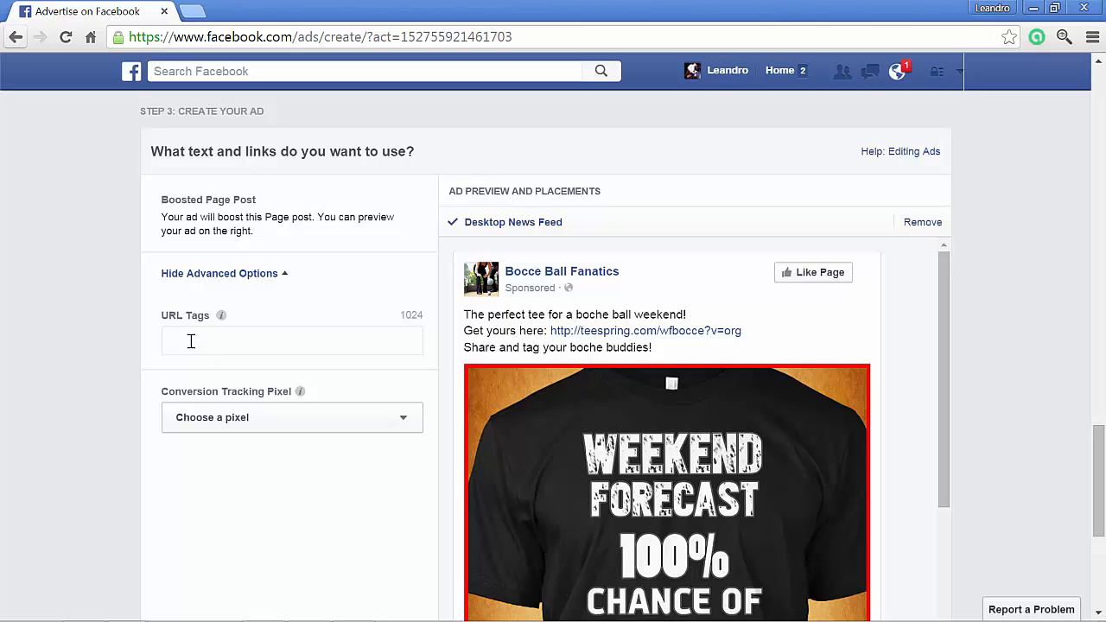
scroll(86, 355, "up", 3)
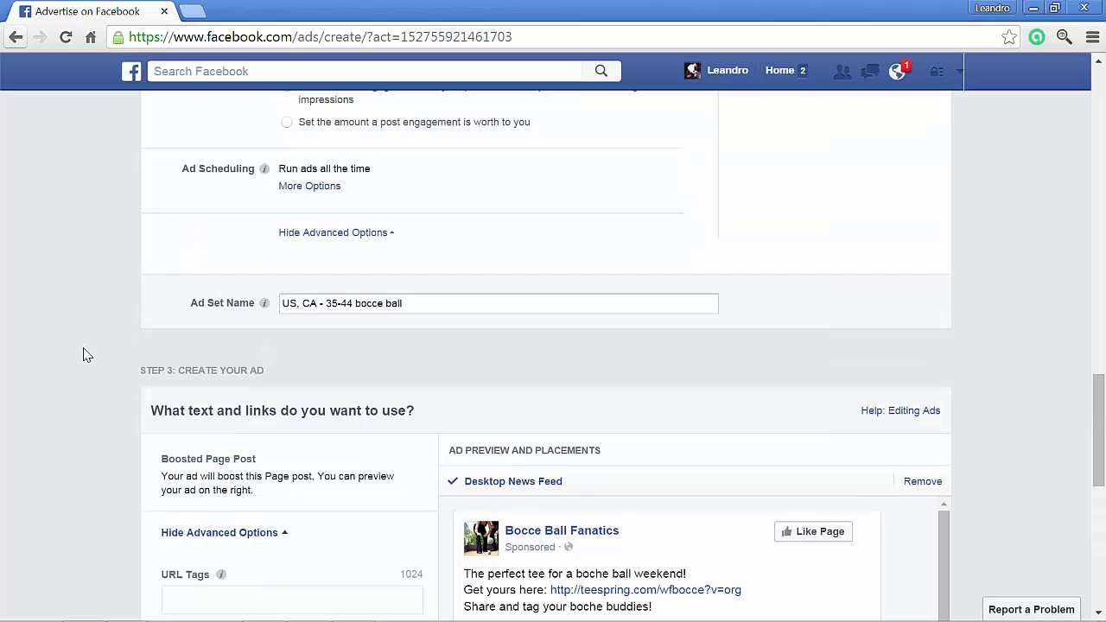
- Set the boosted post's URL tag to "v=ad1" and add "ad1" to the start of the ad set name
scroll(83, 358, "down", 2)
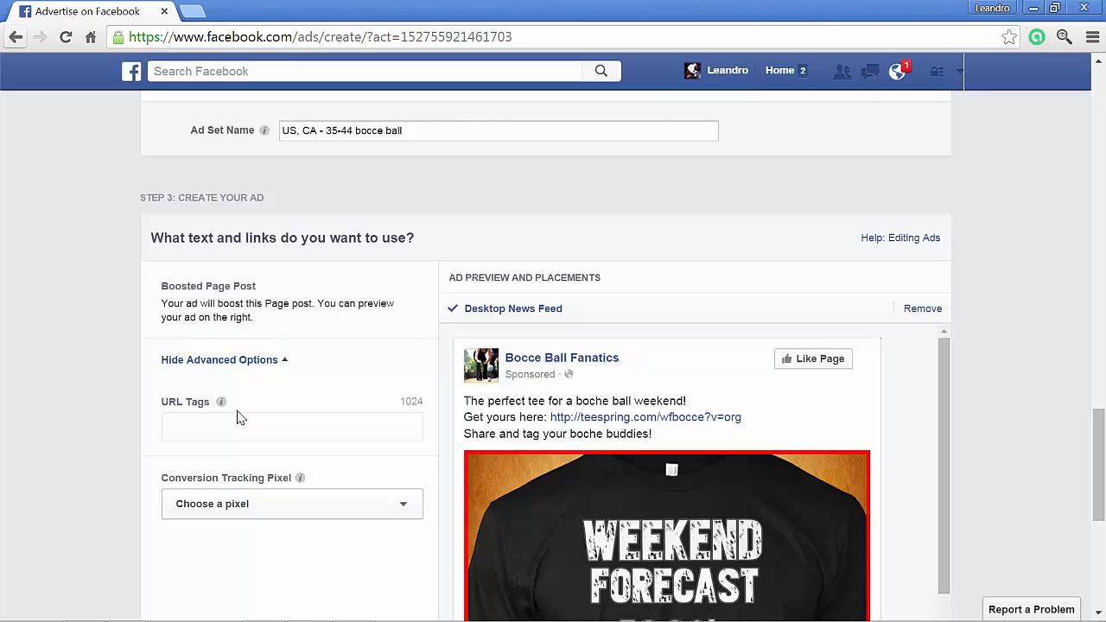
left_click(260, 426)
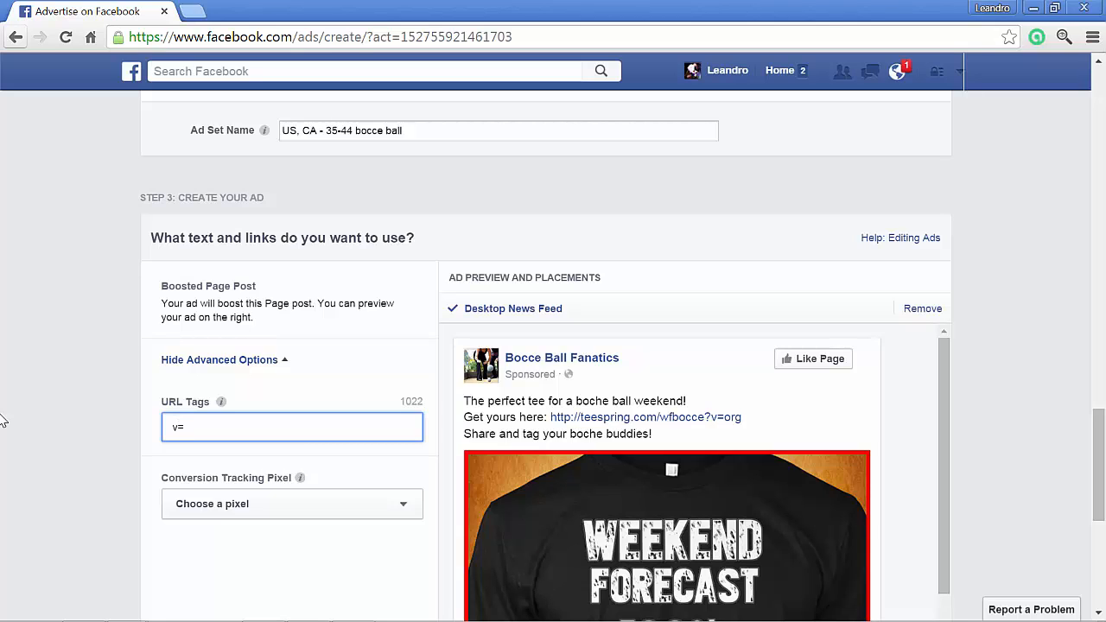
type("ad1")
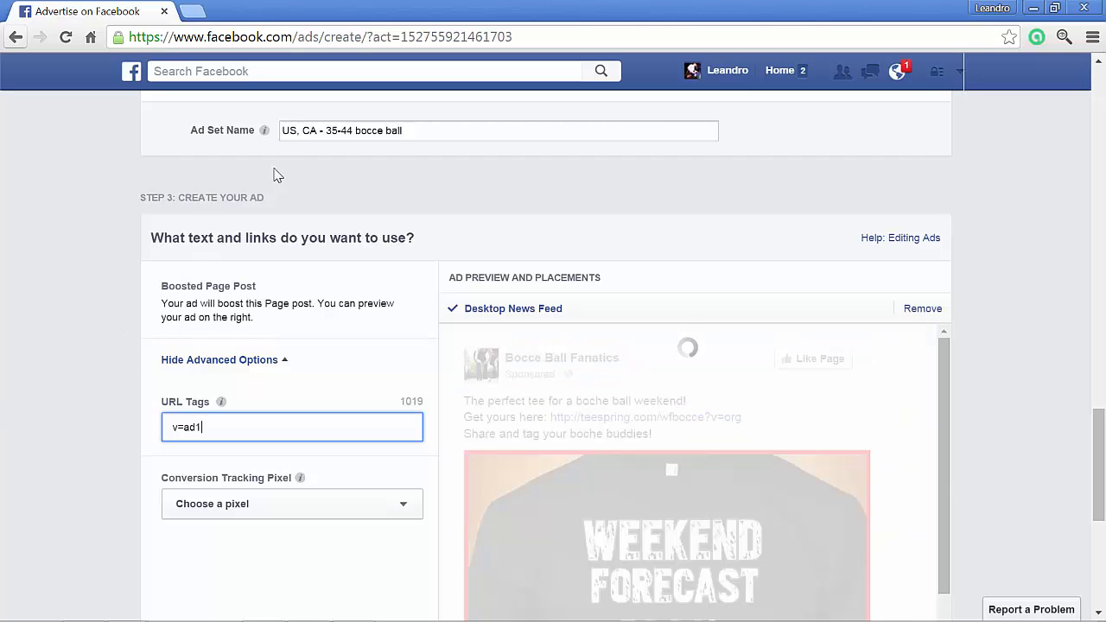
left_click(285, 134)
type("ad1")
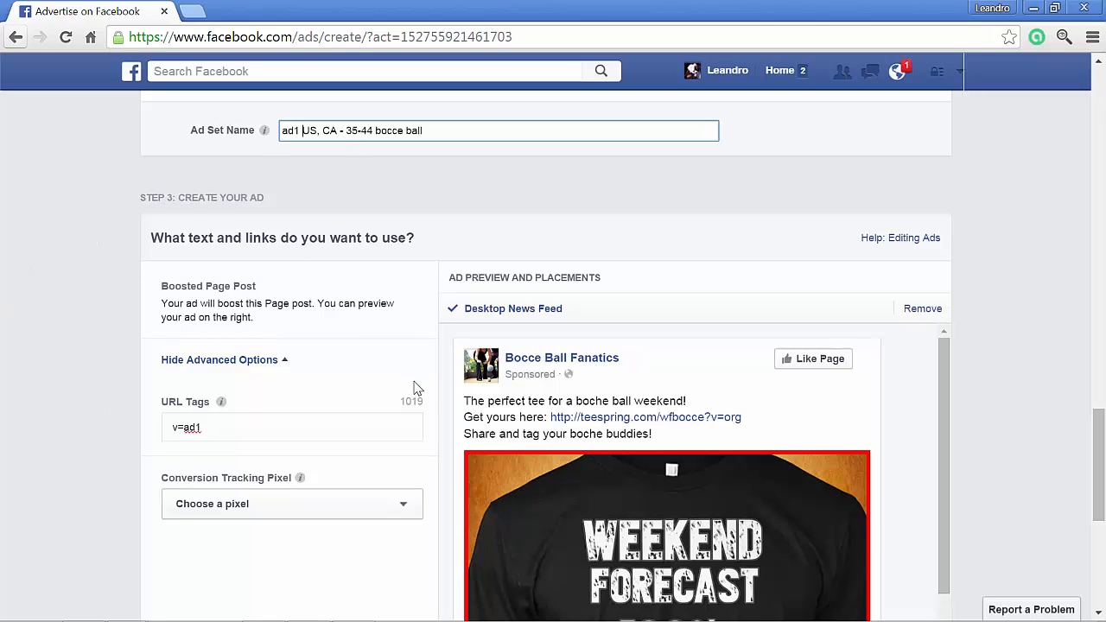
- Choose "Checkout on my Teespring campaign" as the ad's conversion tracking pixel
scroll(414, 388, "down", 1)
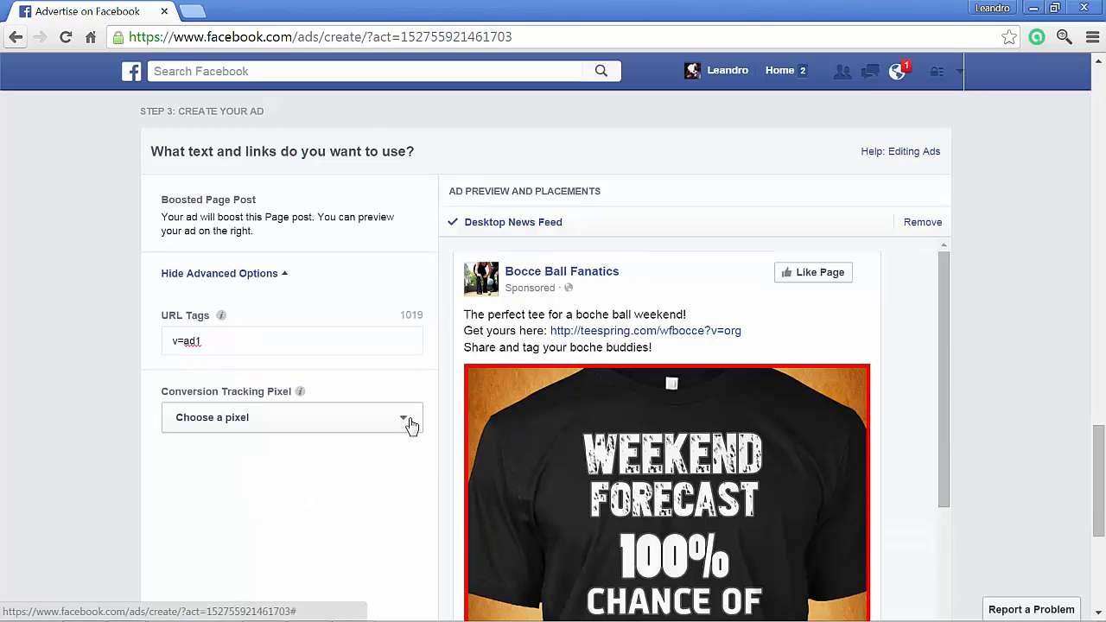
left_click(413, 420)
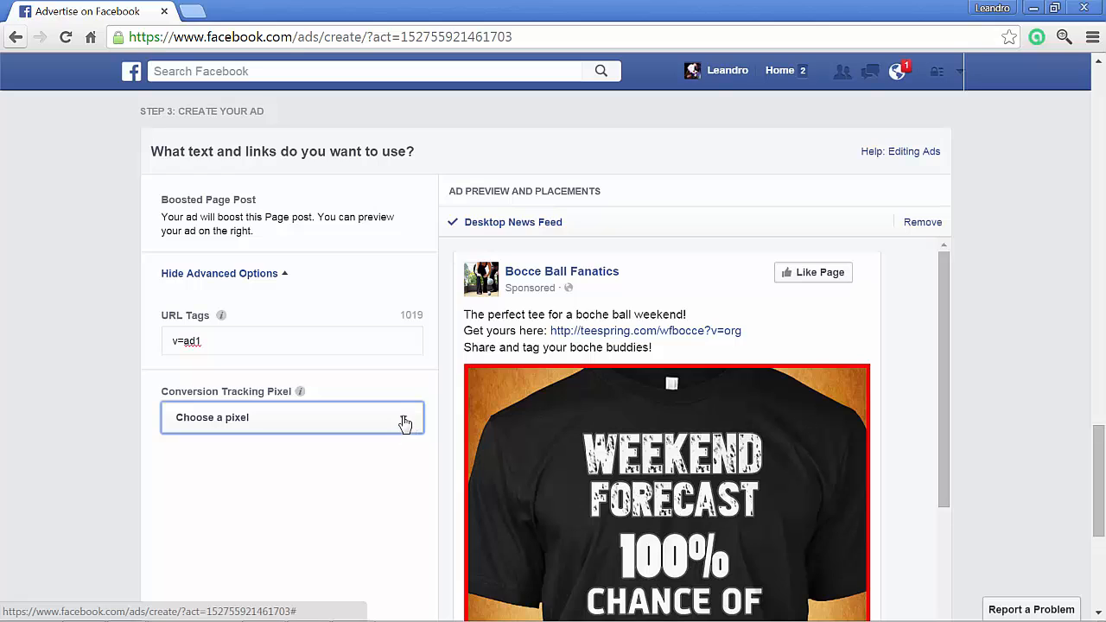
left_click(405, 422)
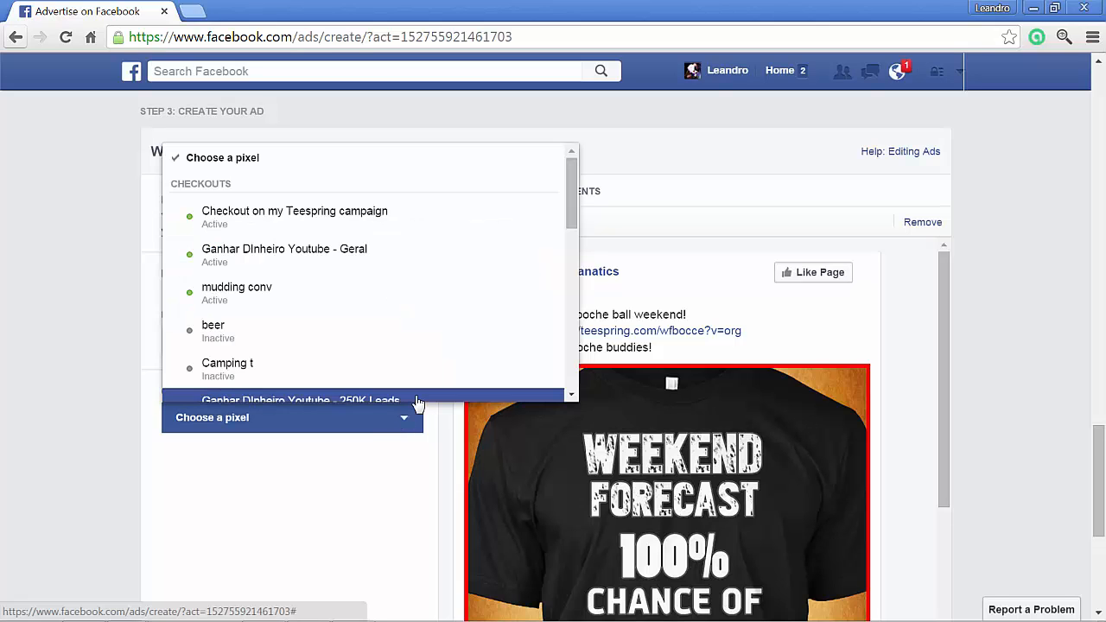
left_click(411, 224)
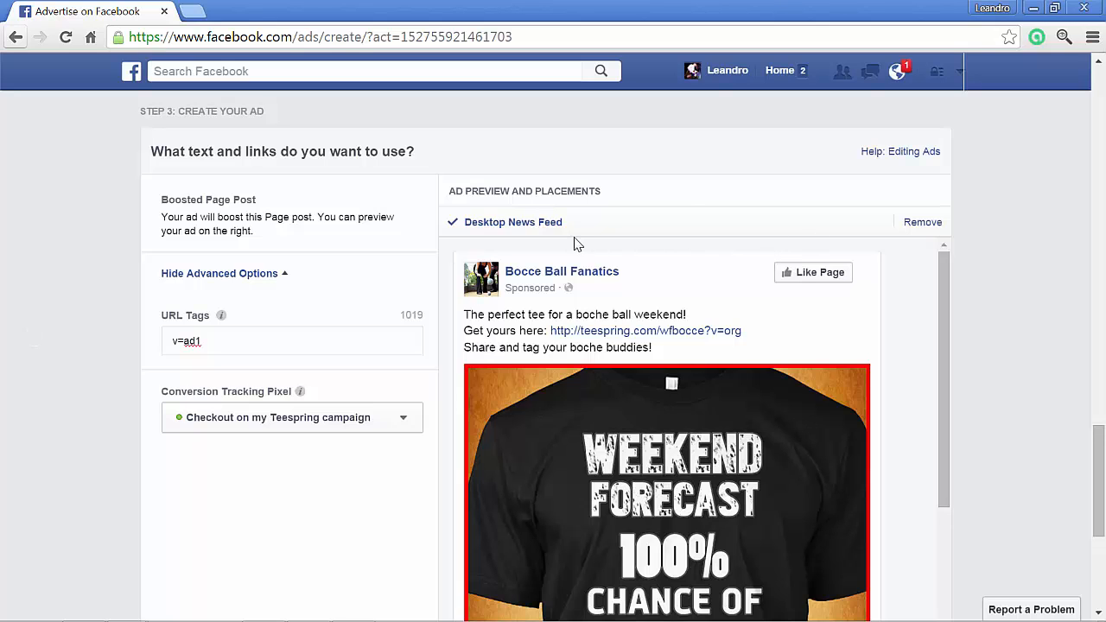
- Review the ad preview for the Desktop News Feed, Mobile News Feed and Right Column placements
scroll(528, 254, "down", 1)
scroll(640, 256, "up", 2)
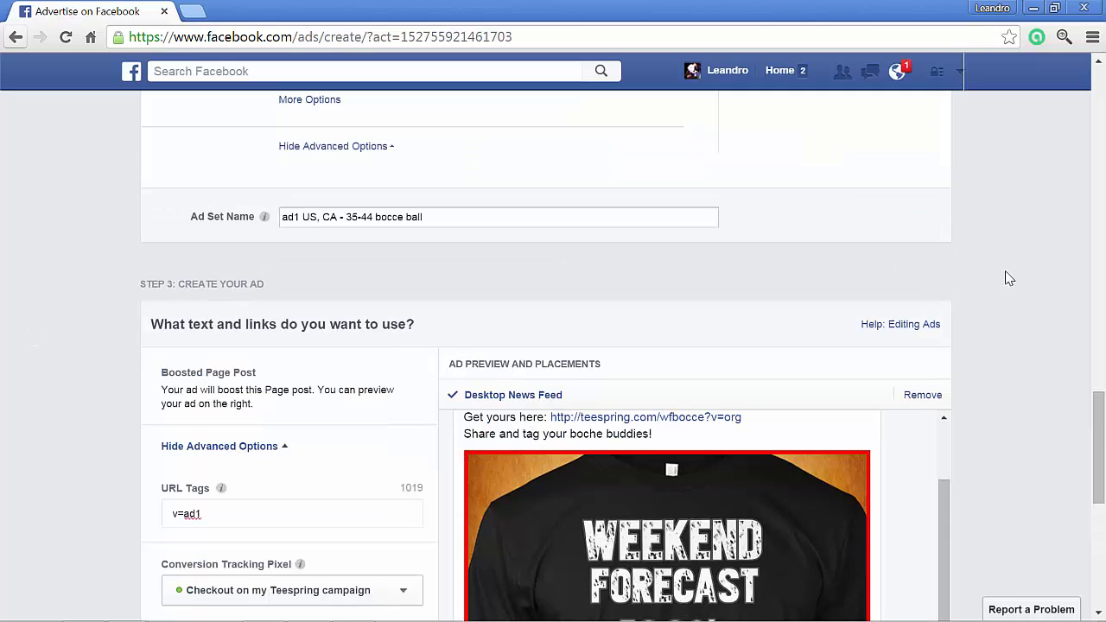
scroll(1009, 278, "down", 2)
scroll(894, 297, "up", 1)
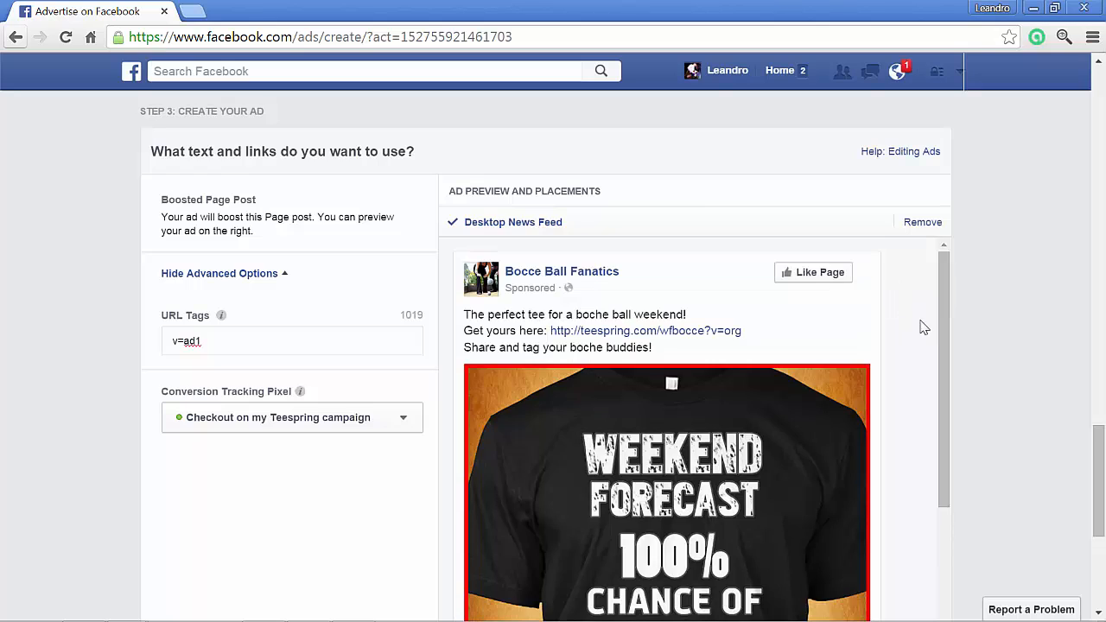
scroll(993, 264, "down", 1)
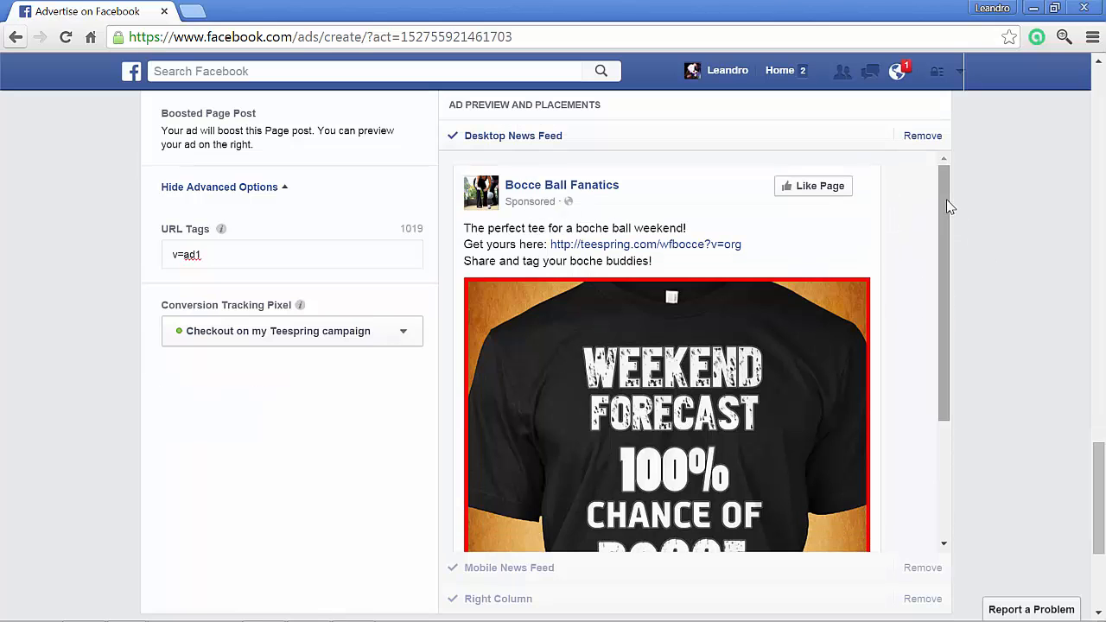
scroll(950, 260, "down", 2)
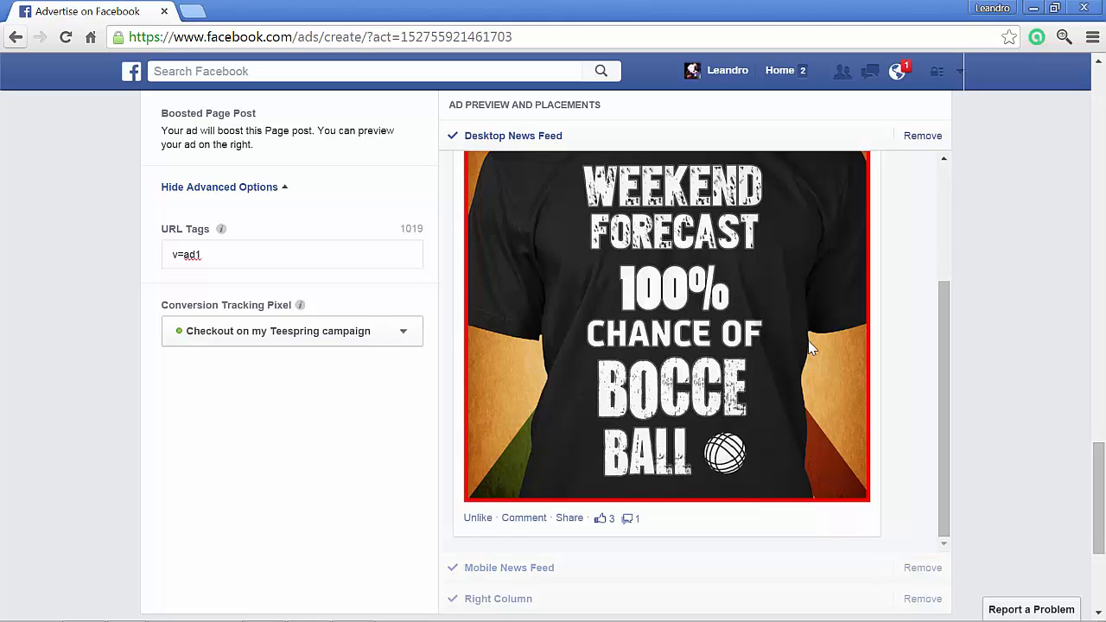
left_click(507, 575)
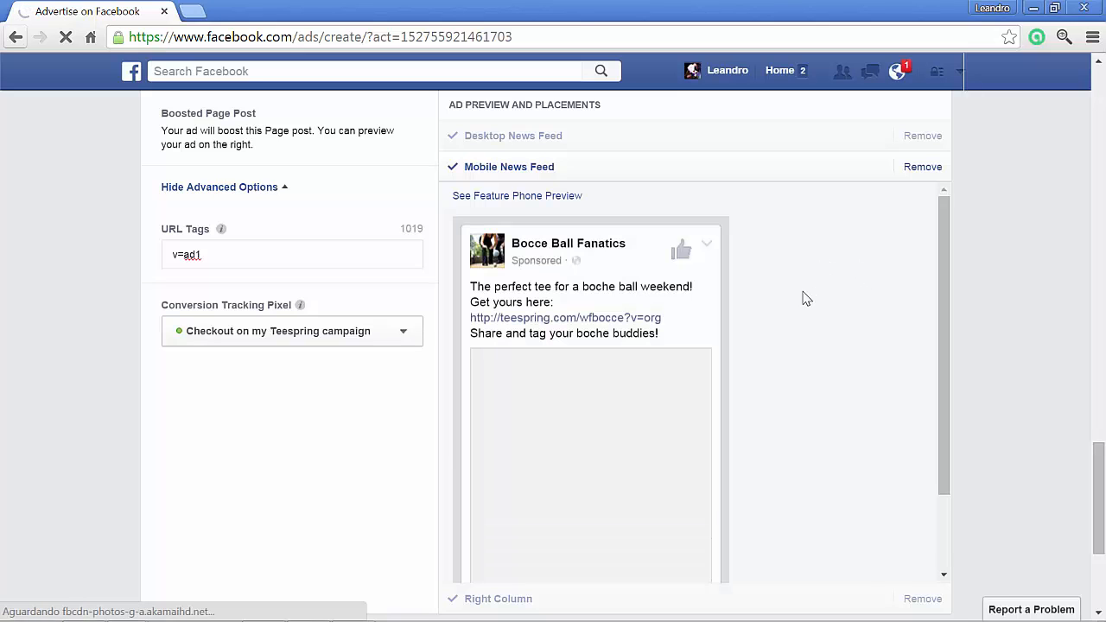
scroll(799, 318, "down", 1)
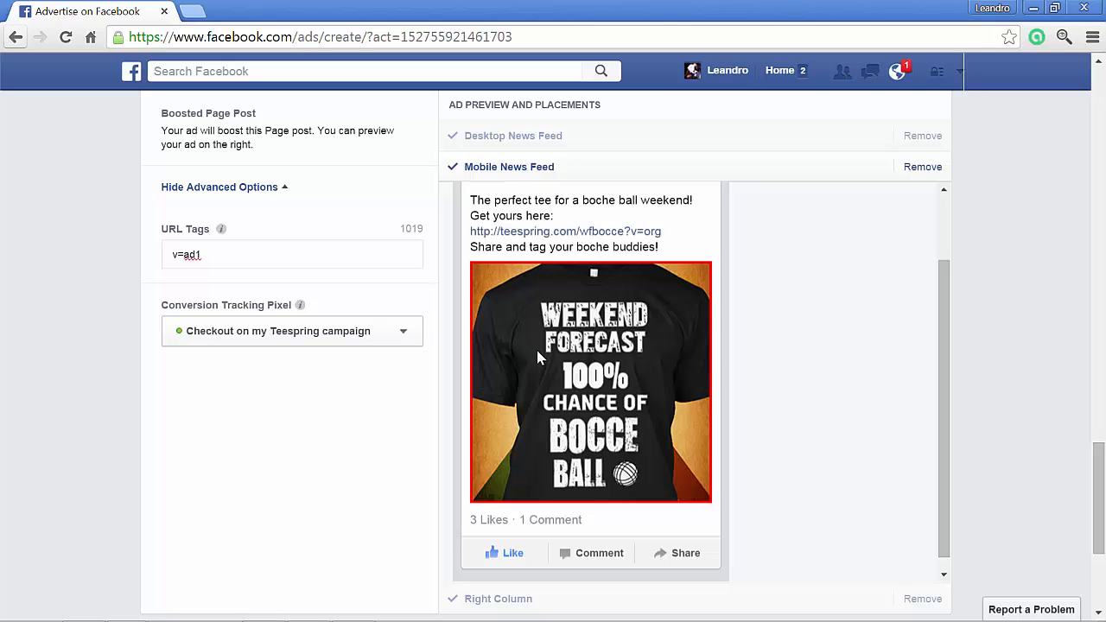
scroll(594, 410, "down", 1)
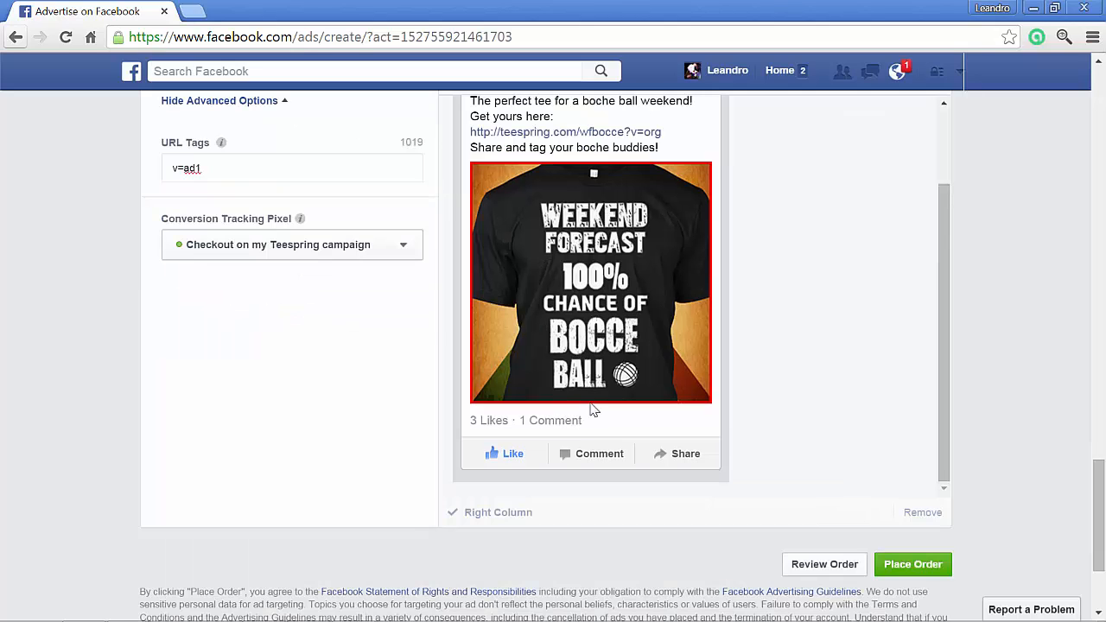
left_click(502, 514)
scroll(807, 272, "up", 1)
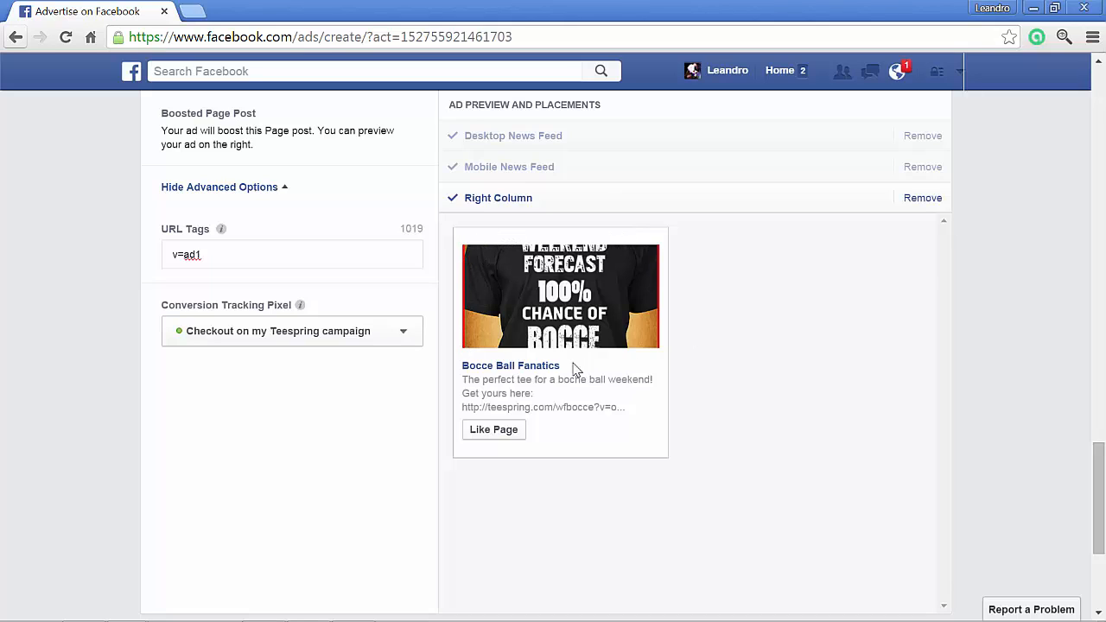
- Remove the Right Column placement from the ad and check the estimated daily reach for the R$ 15.00 budget
left_click(917, 199)
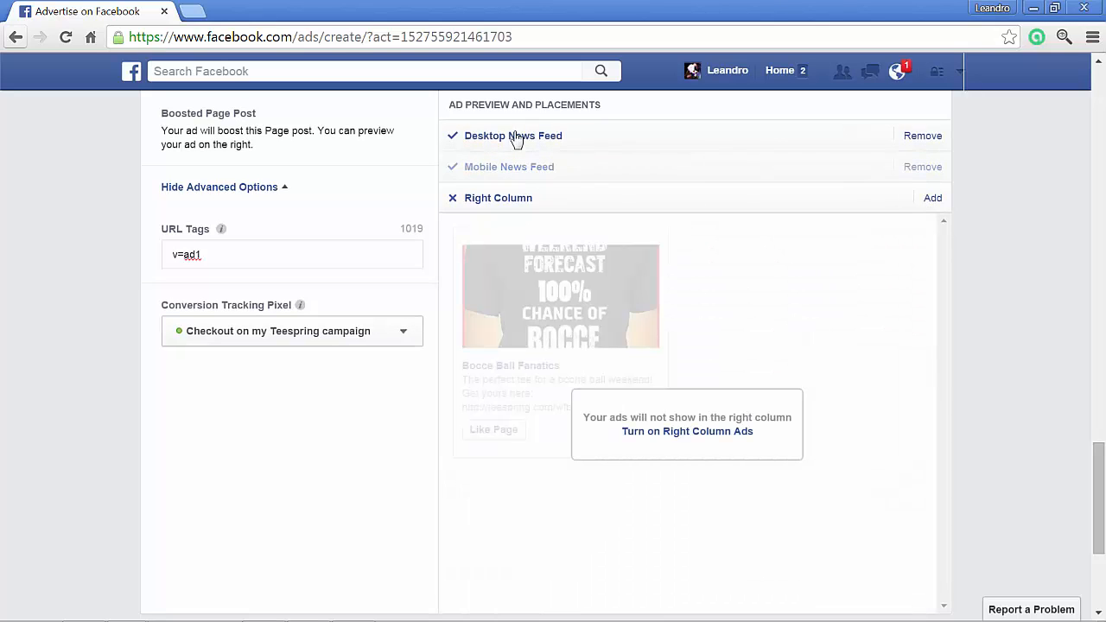
left_click(515, 174)
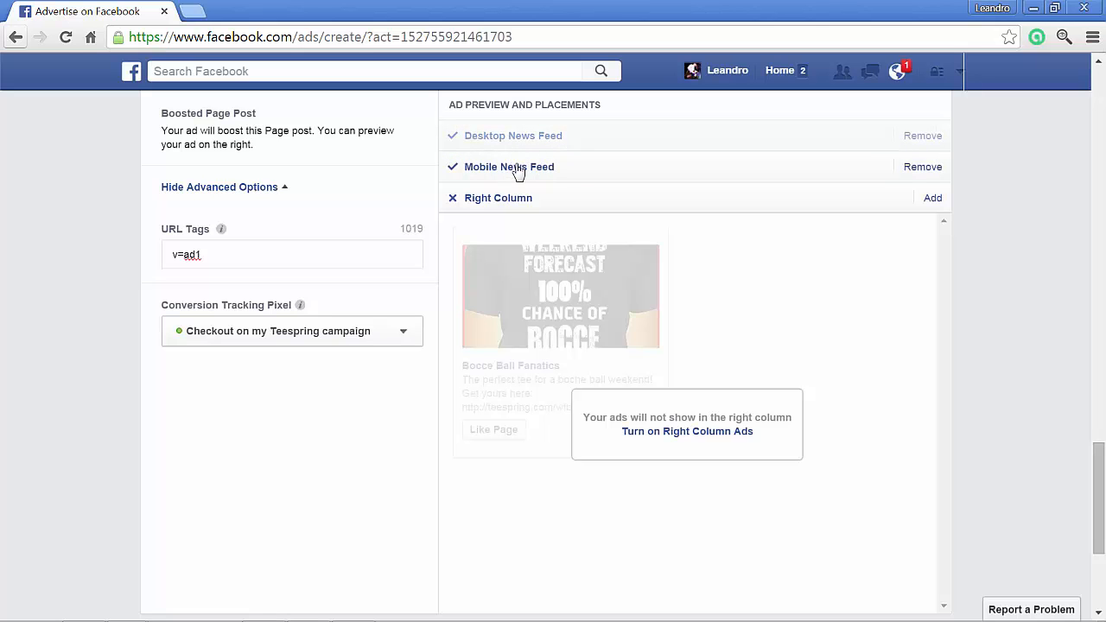
scroll(1018, 272, "up", 10)
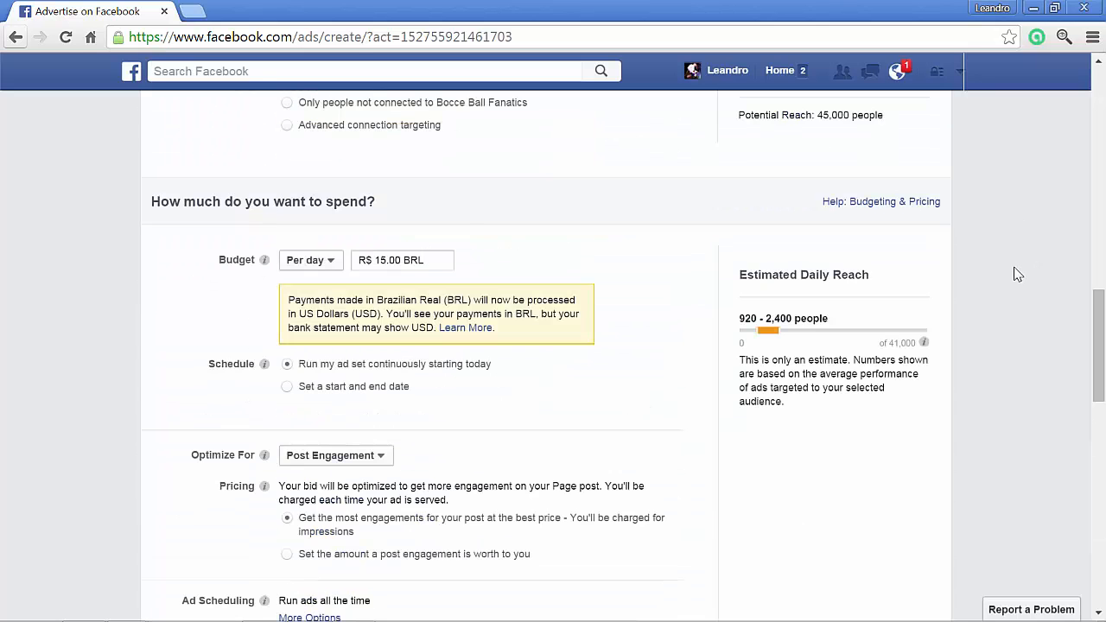
scroll(1018, 275, "down", 8)
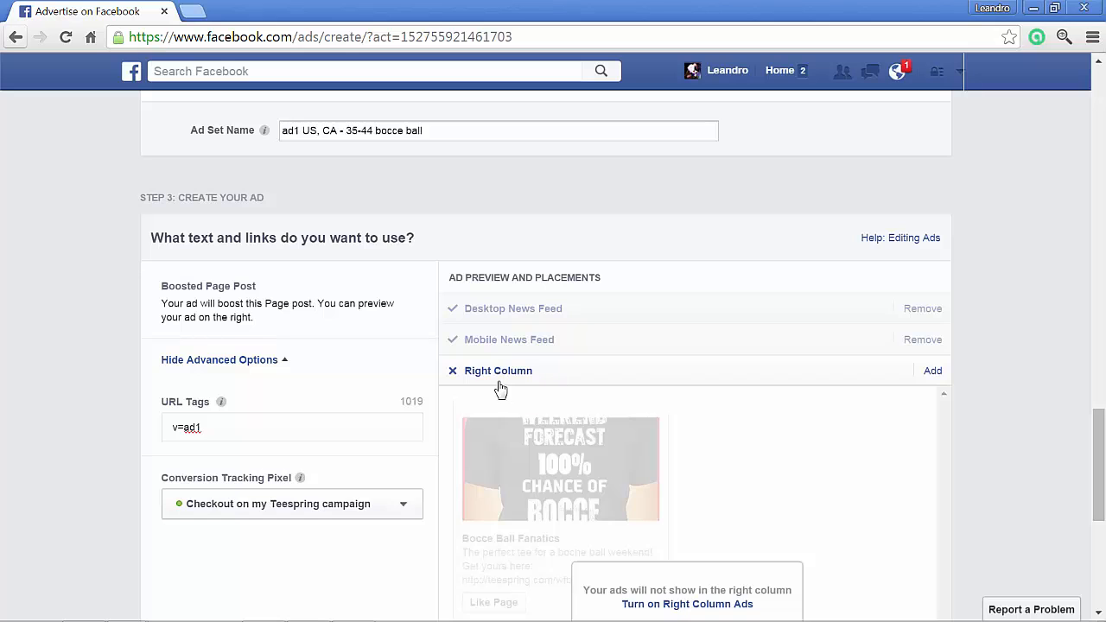
scroll(1028, 350, "up", 6)
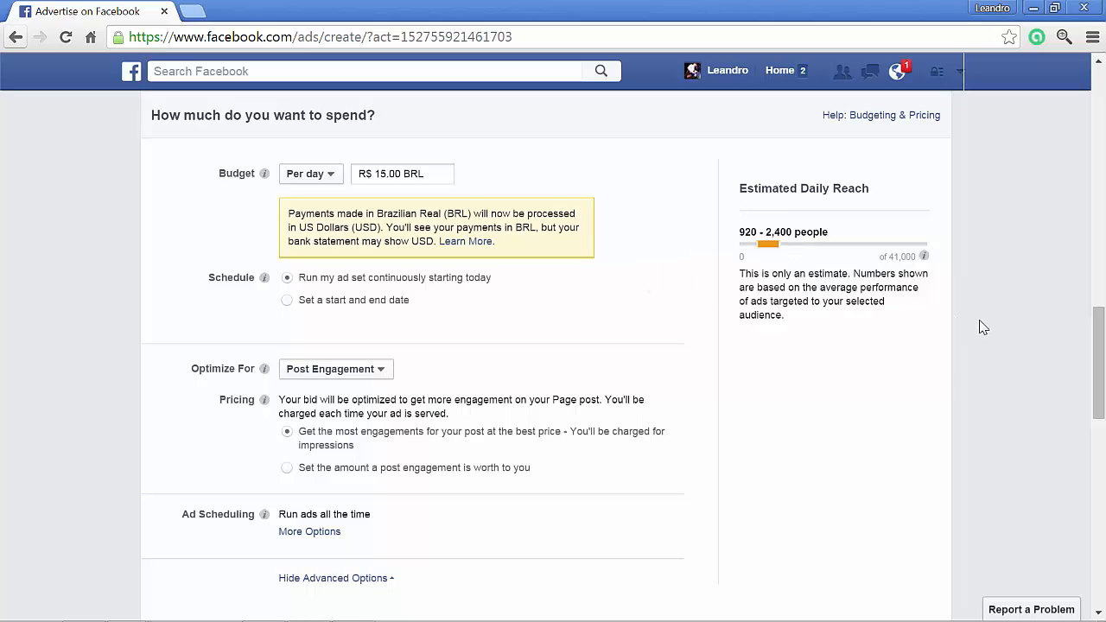
scroll(983, 326, "down", 5)
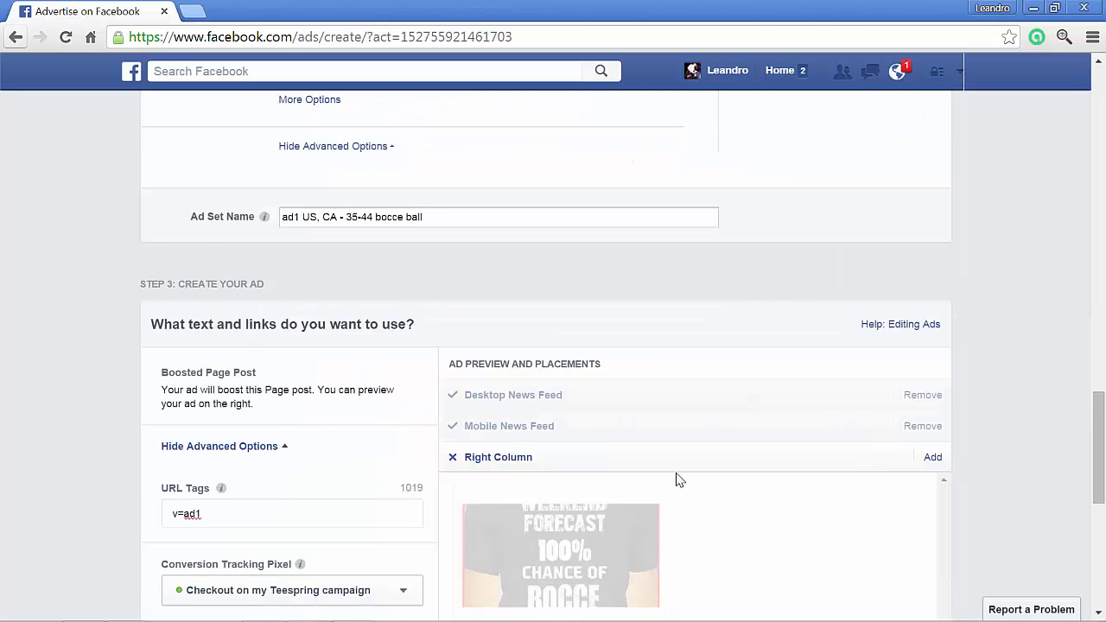
scroll(678, 480, "down", 1)
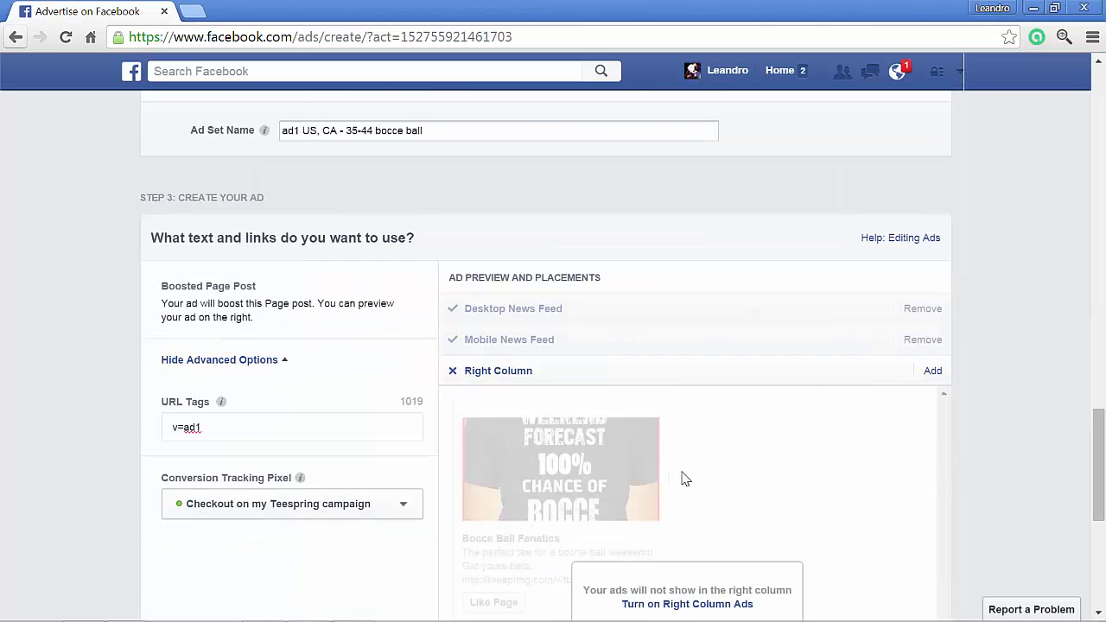
- Remove the Desktop News Feed placement from the ad and check the updated estimated daily reach
double_click(933, 316)
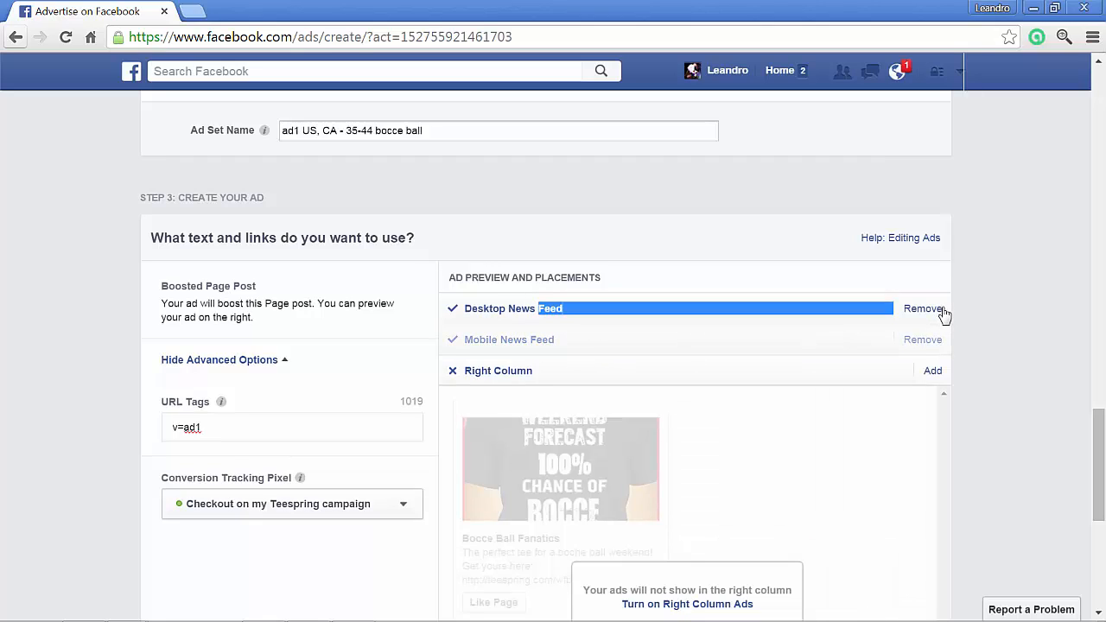
left_click(940, 313)
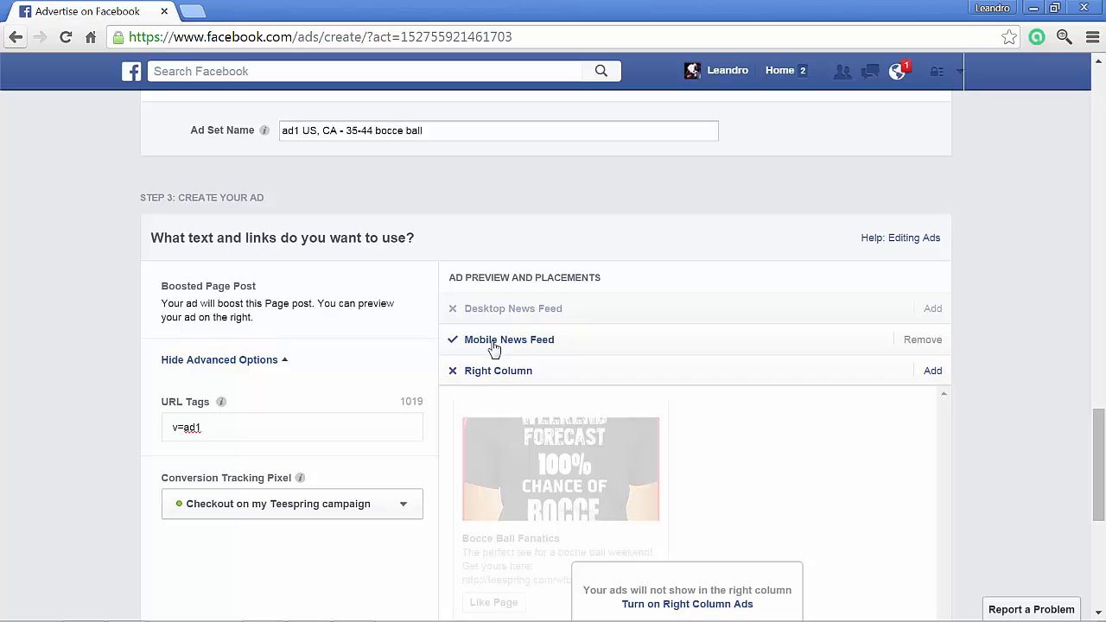
left_click(922, 350)
scroll(1010, 371, "up", 4)
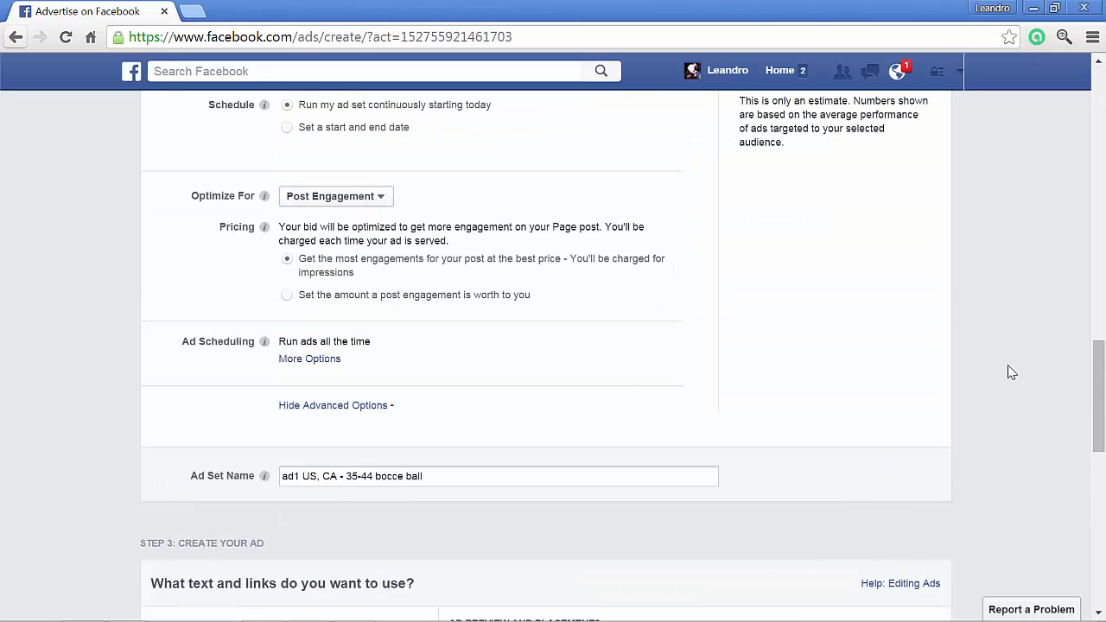
scroll(1011, 372, "up", 4)
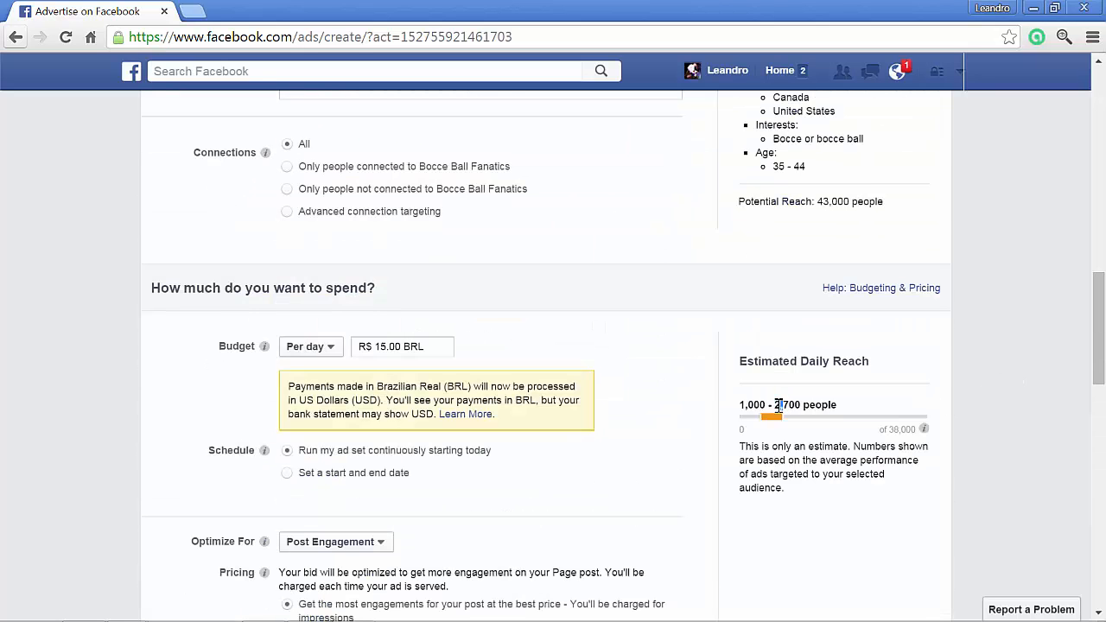
double_click(786, 403)
- Place the order for the ad and start creating a similar ad from it
scroll(1011, 406, "down", 6)
scroll(1019, 397, "down", 5)
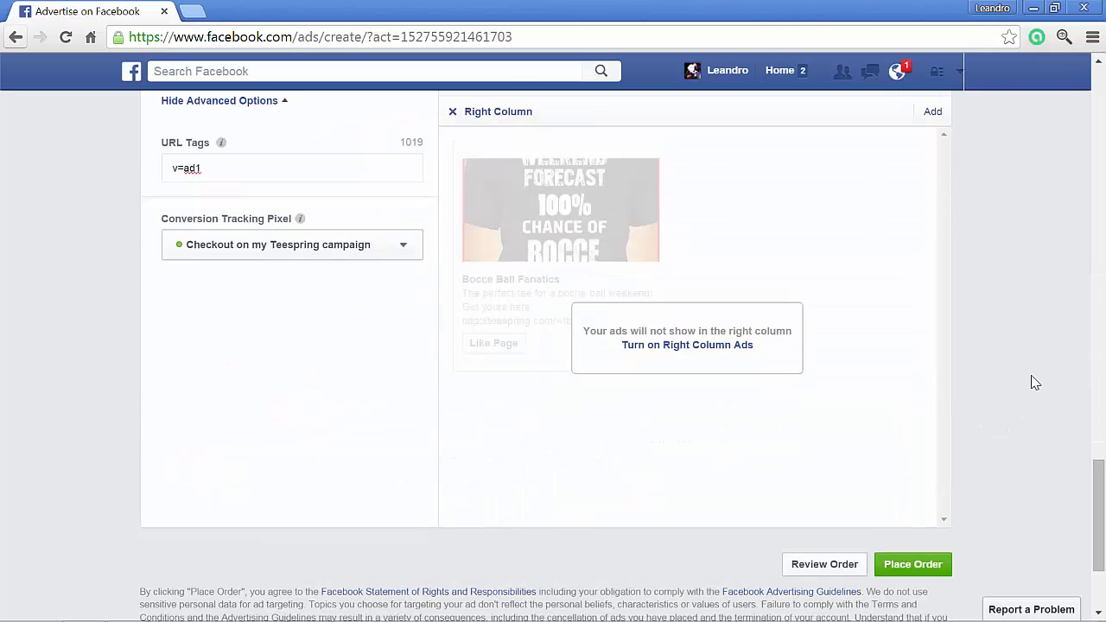
left_click(928, 568)
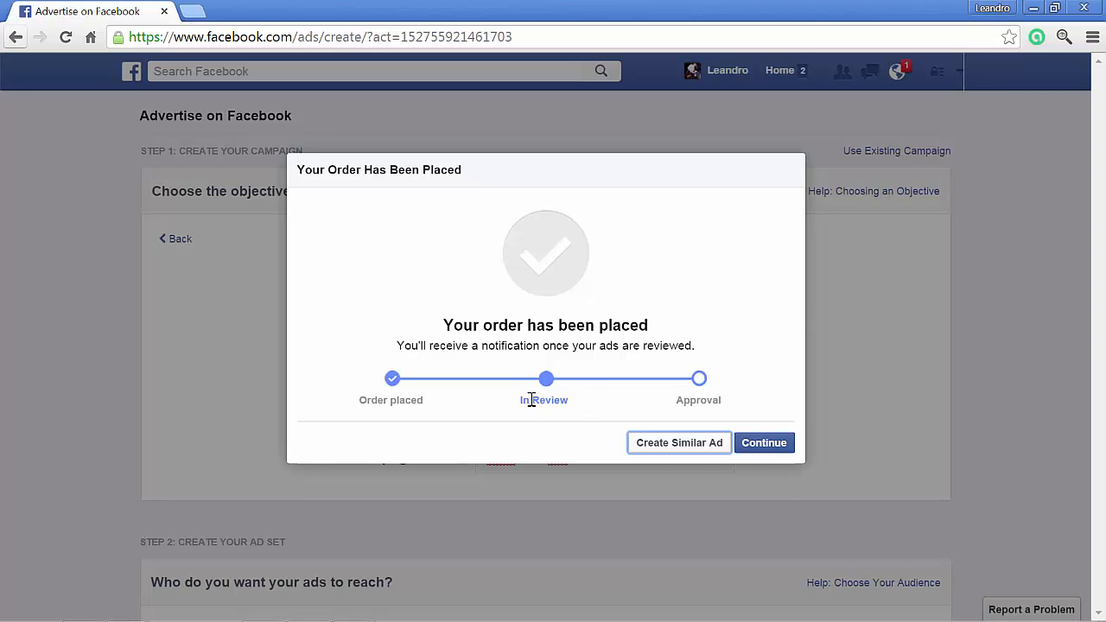
left_click(705, 444)
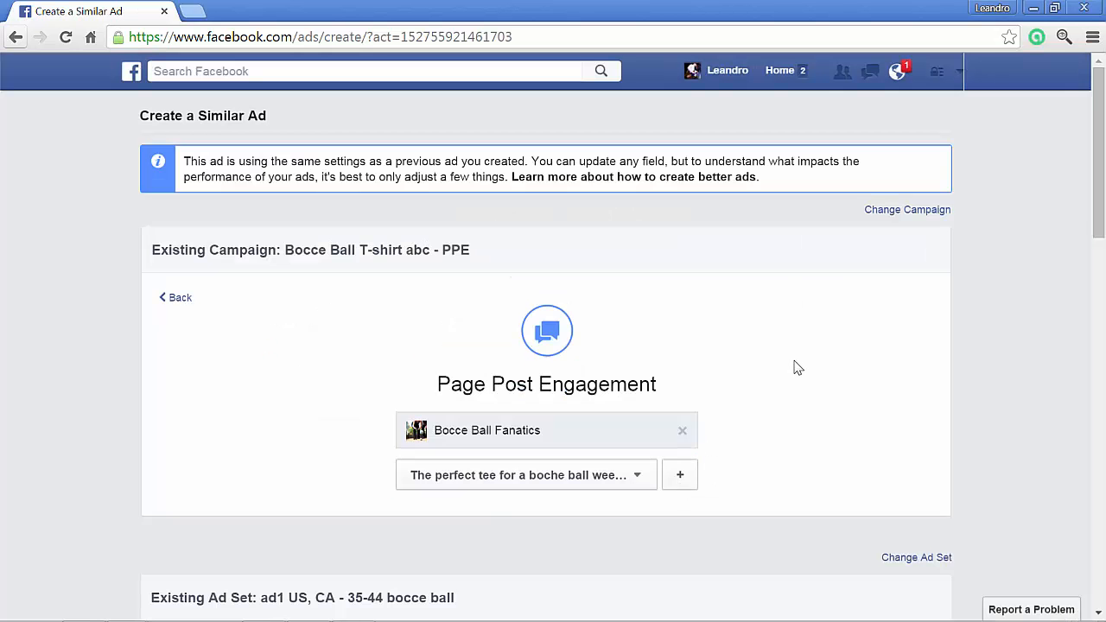
- Change the similar ad from the existing ad set to a newly created ad set and show its audience settings
scroll(199, 383, "down", 2)
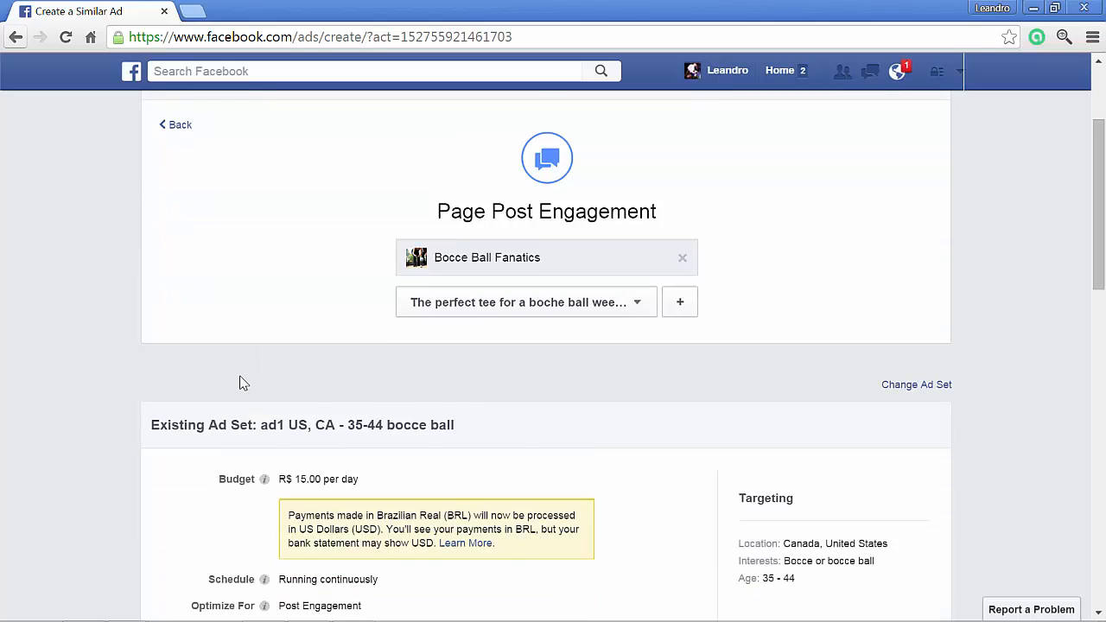
scroll(239, 381, "down", 1)
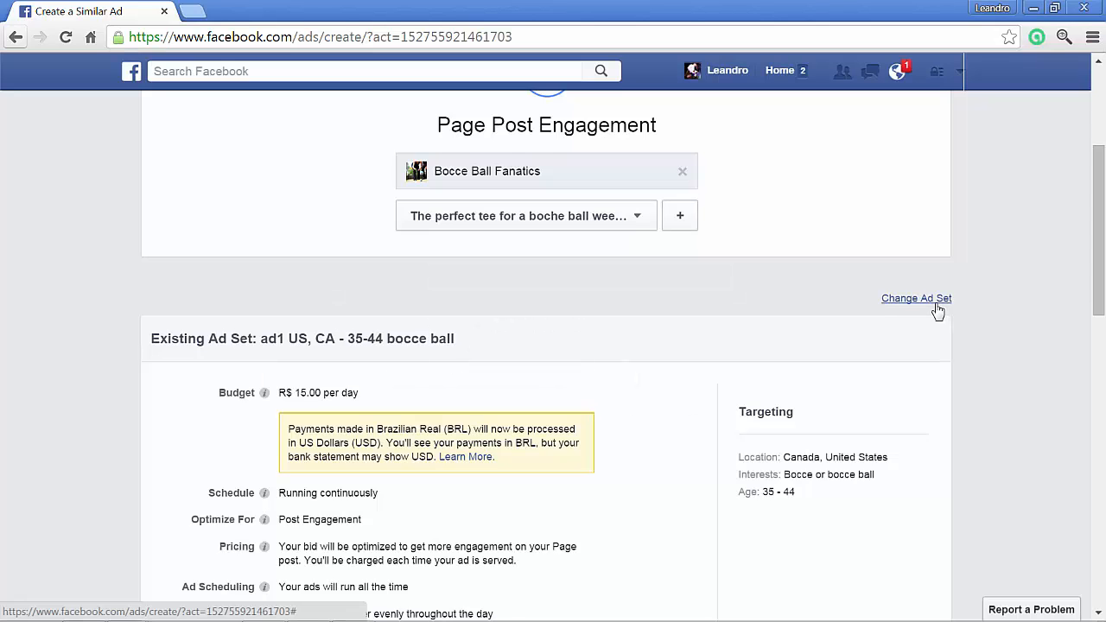
left_click(915, 298)
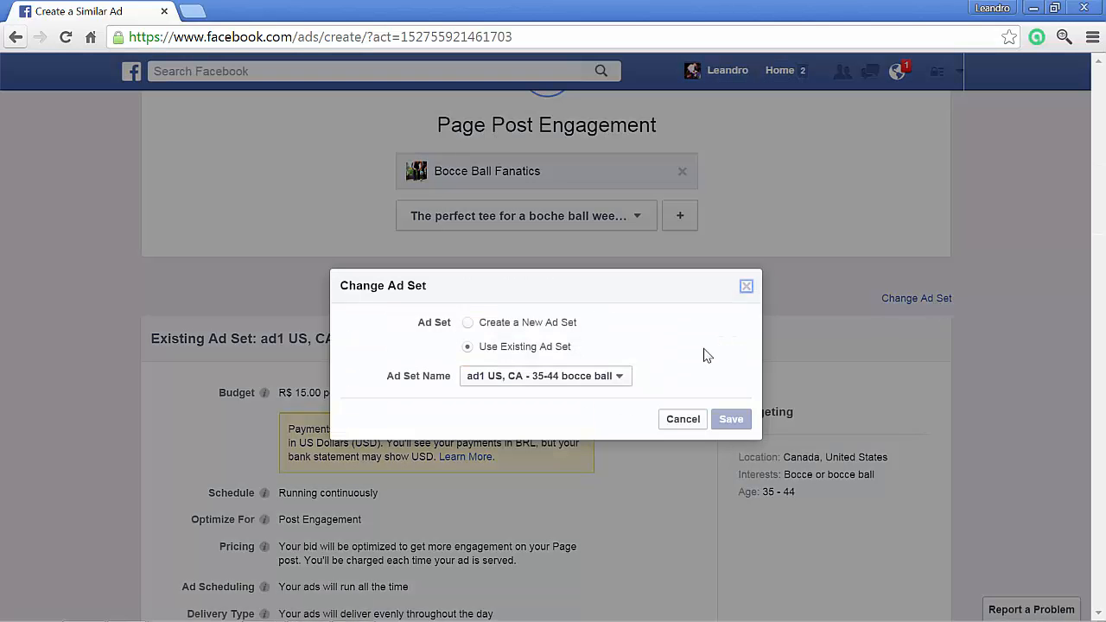
left_click(541, 328)
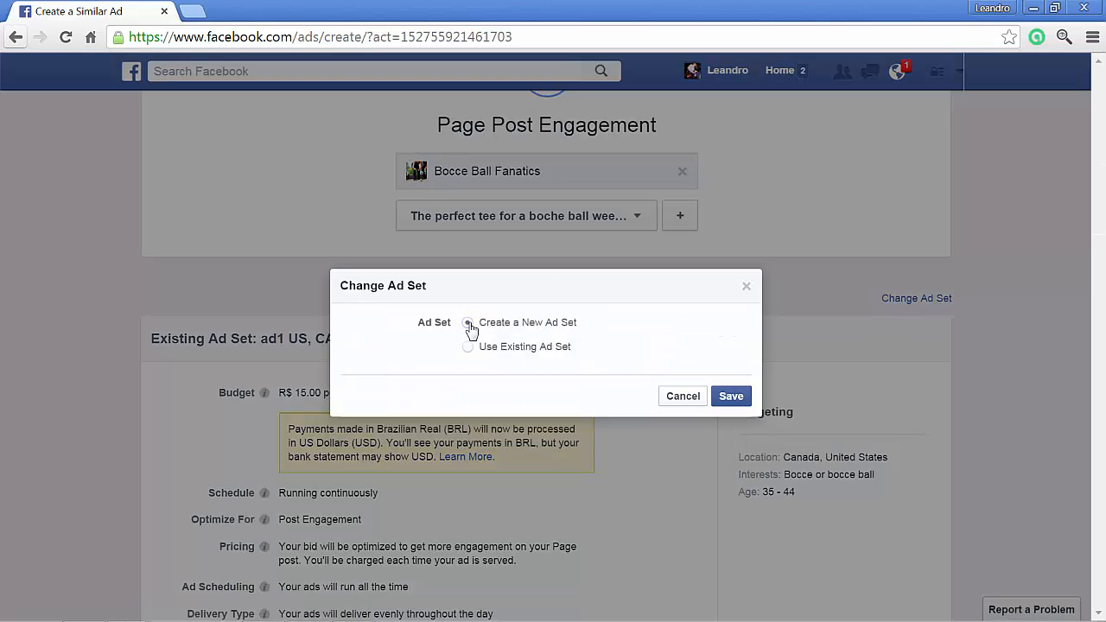
left_click(740, 390)
scroll(743, 383, "down", 5)
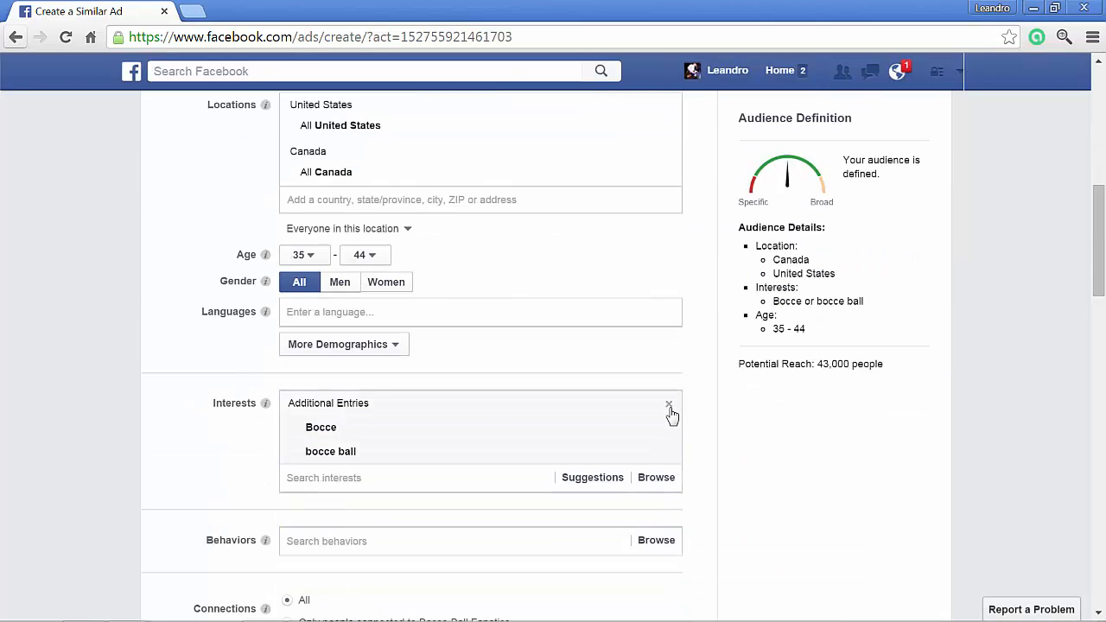
- Clear the audience interests and add Bocce and bocce ball as interests again
left_click(669, 405)
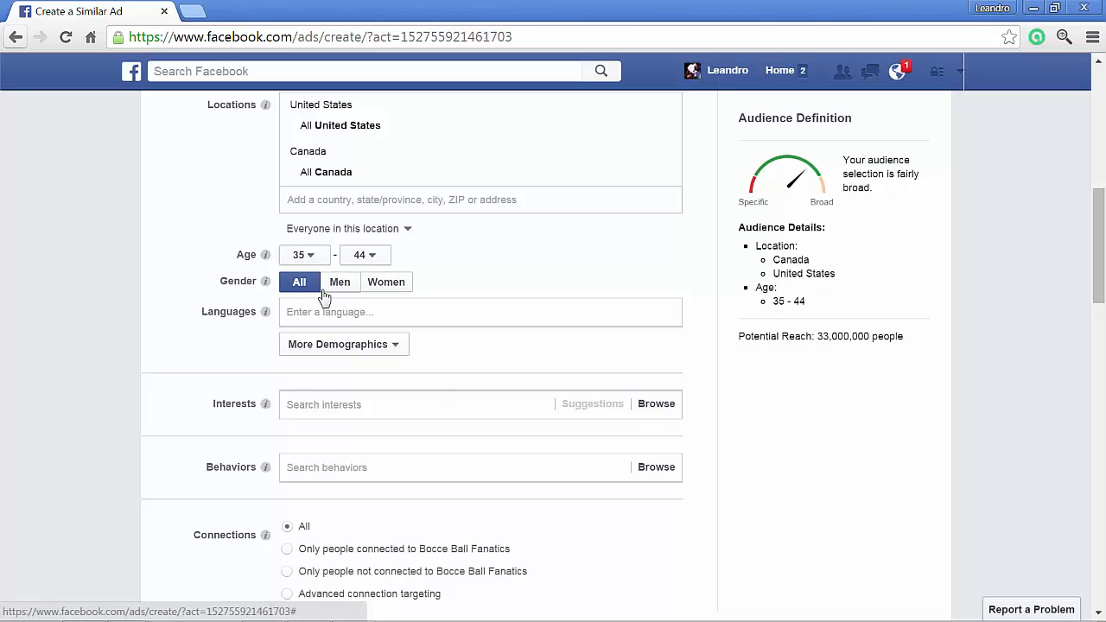
left_click(350, 411)
type("bocce")
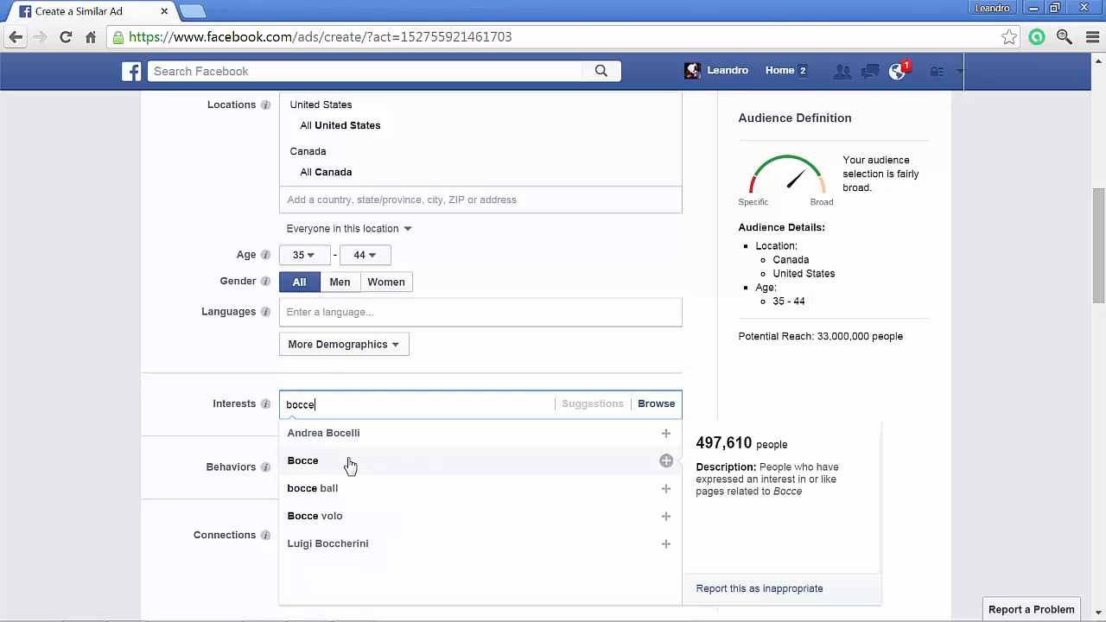
left_click(350, 462)
type("b")
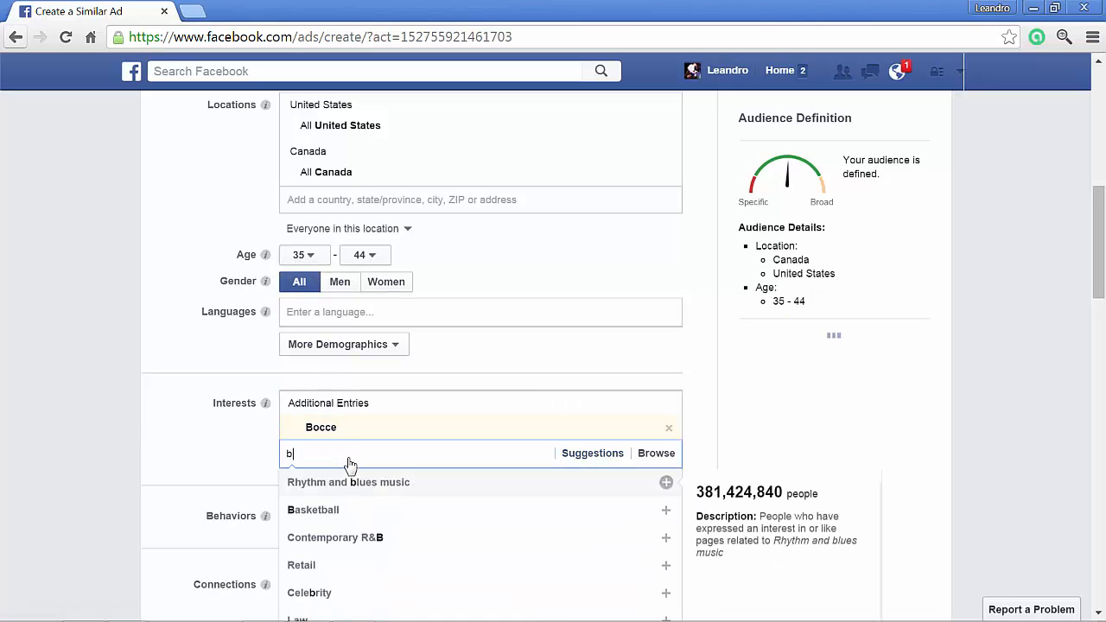
type("occe")
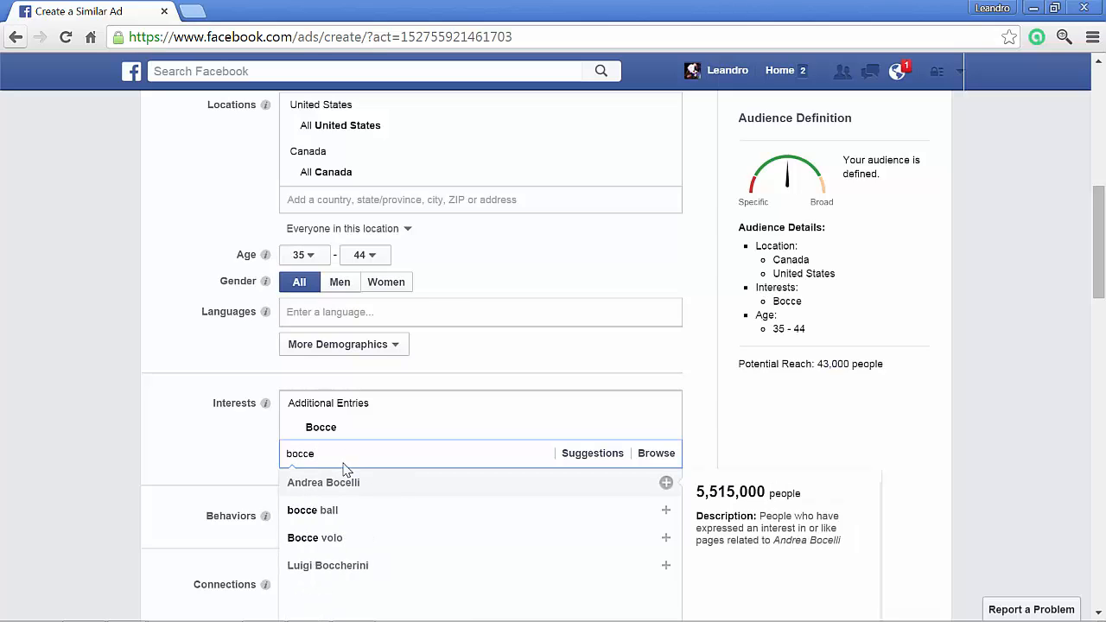
left_click(354, 510)
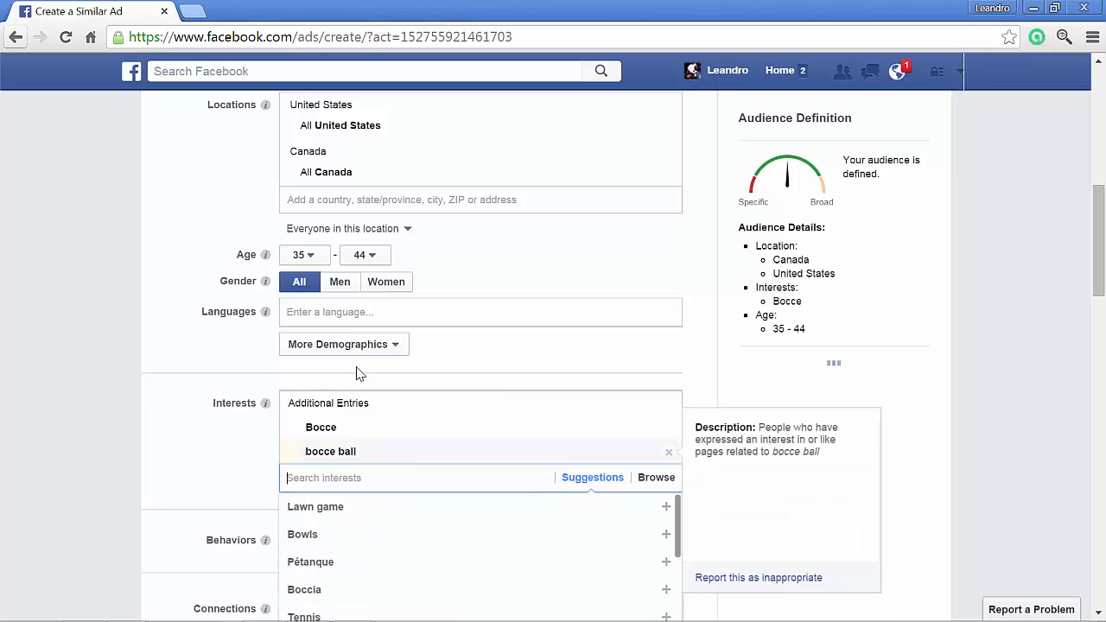
- Set the new ad set's target age range to 45-54
left_click(298, 255)
scroll(300, 366, "down", 5)
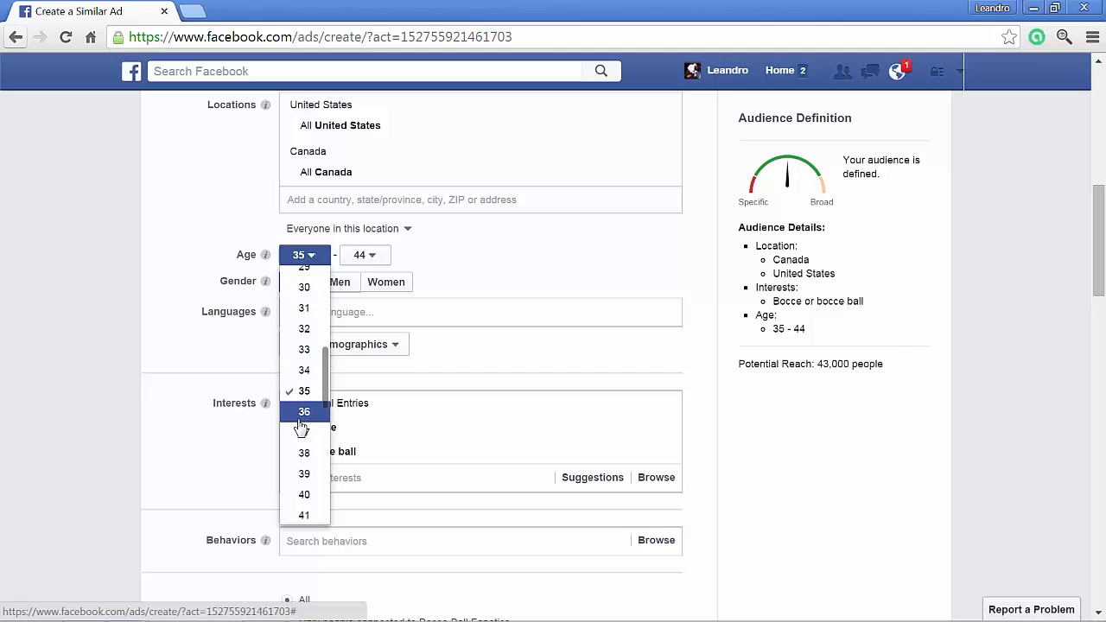
left_click(302, 511)
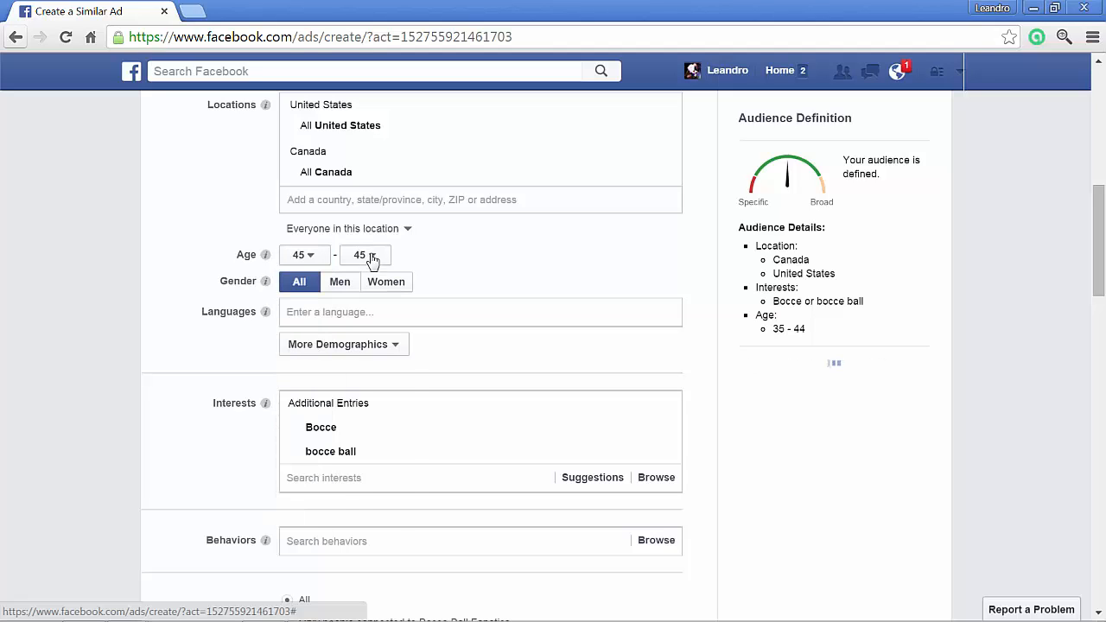
left_click(364, 255)
scroll(366, 384, "down", 3)
scroll(366, 387, "down", 6)
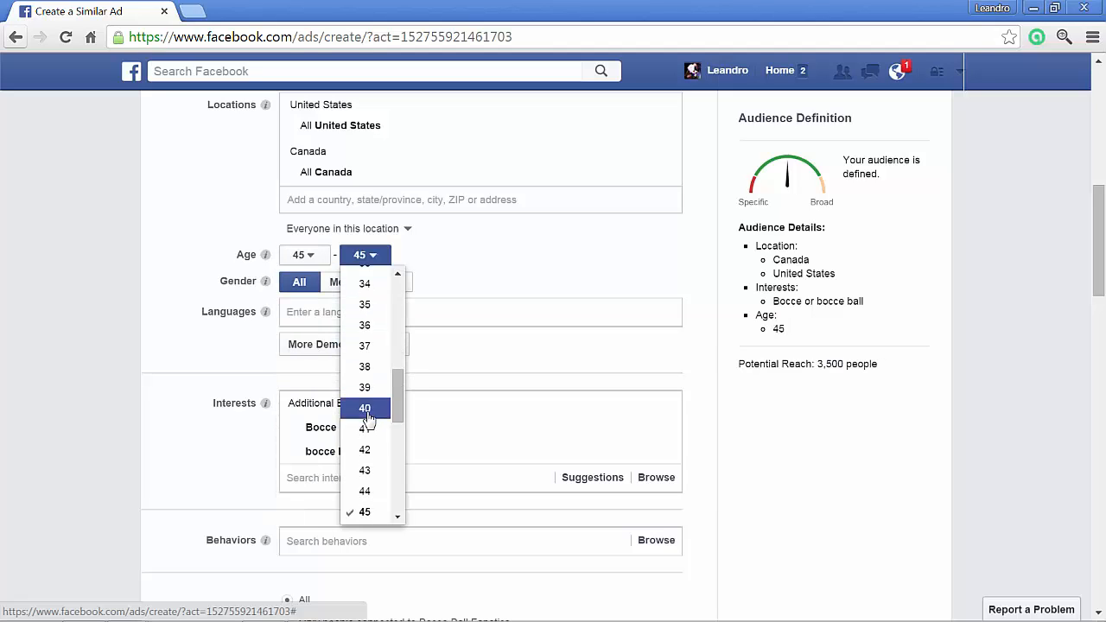
scroll(367, 488, "down", 3)
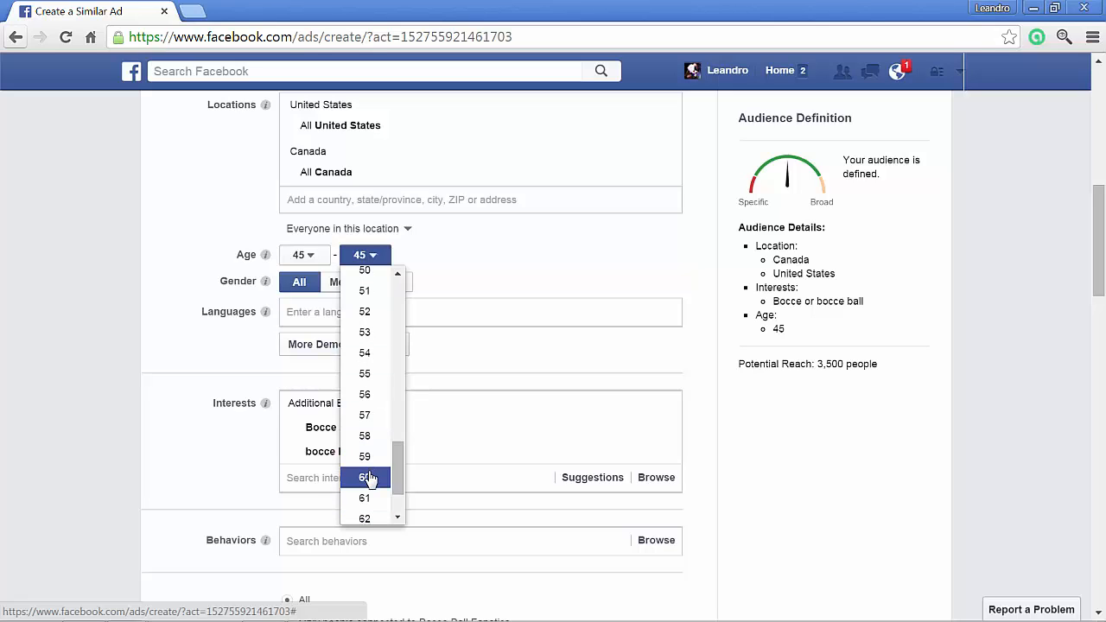
left_click(365, 354)
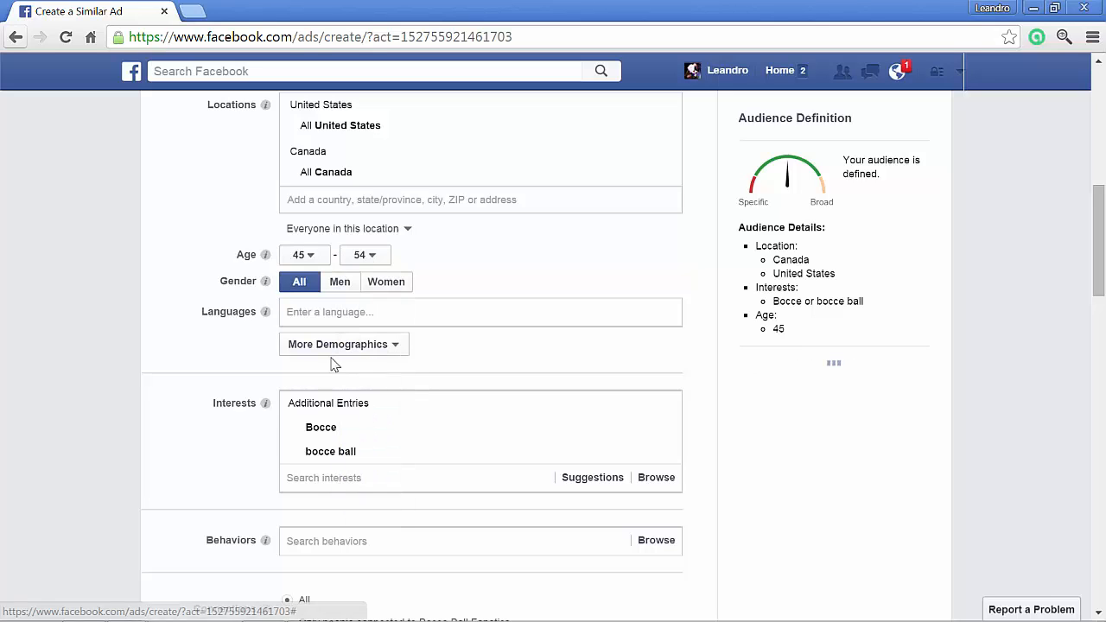
- Rename the ad set as "ad2 US, CA - 45-54 bocce ball"
scroll(194, 396, "down", 6)
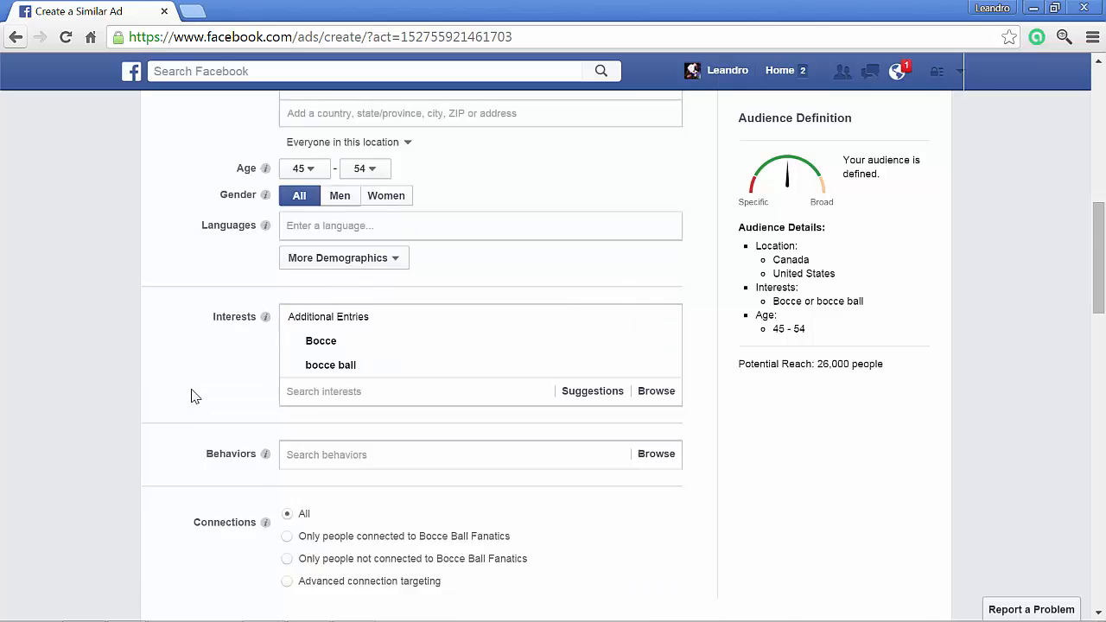
scroll(328, 365, "up", 5)
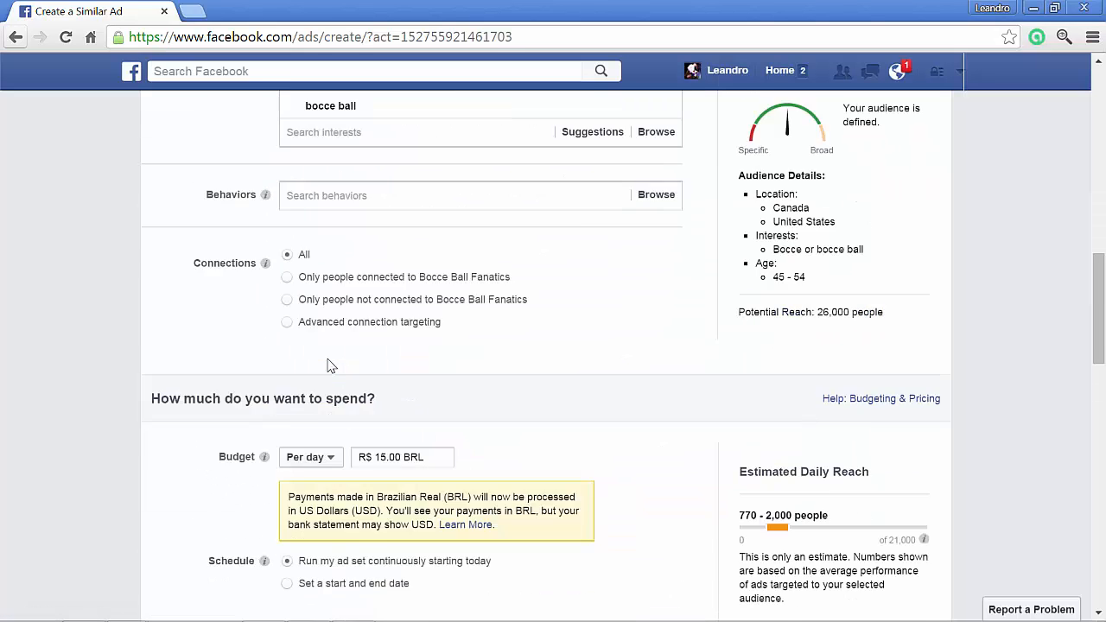
scroll(320, 371, "down", 5)
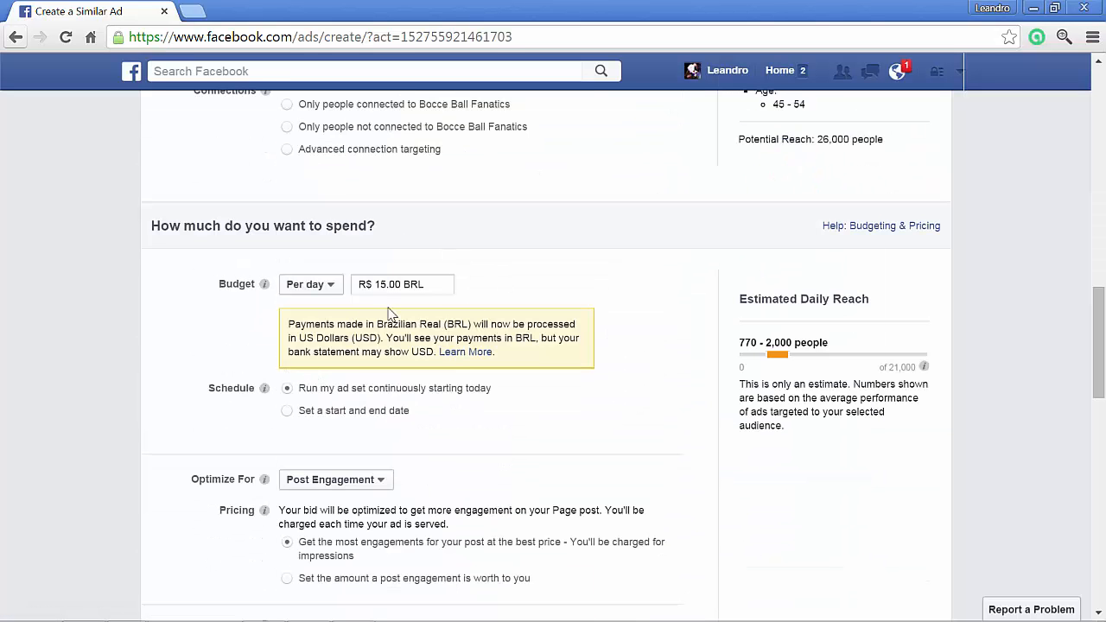
scroll(389, 313, "down", 4)
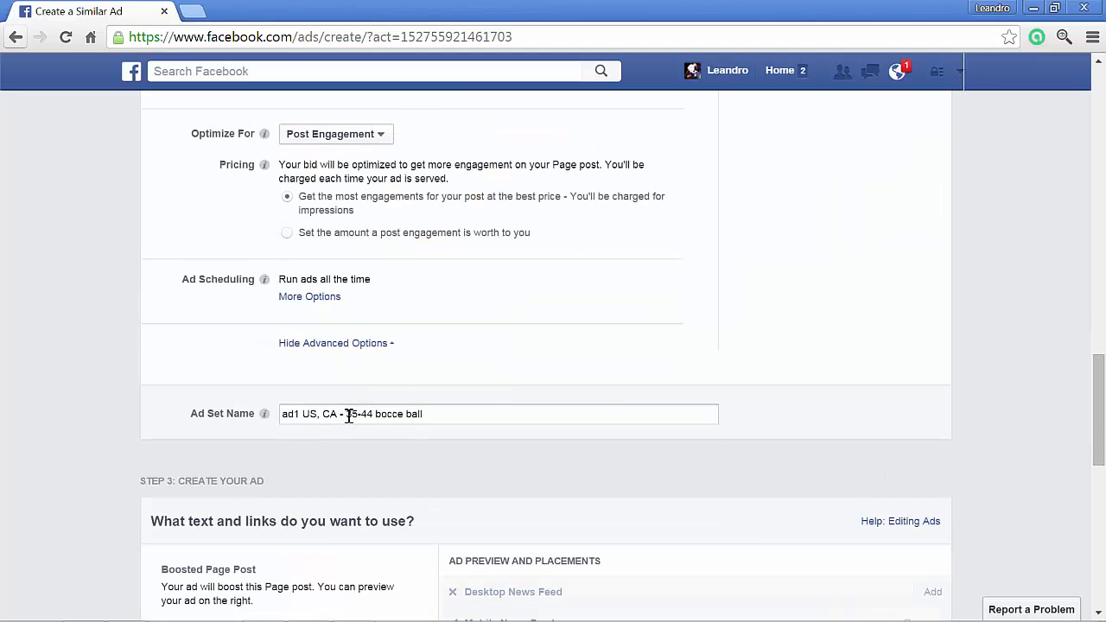
left_click_drag(346, 416, 354, 418)
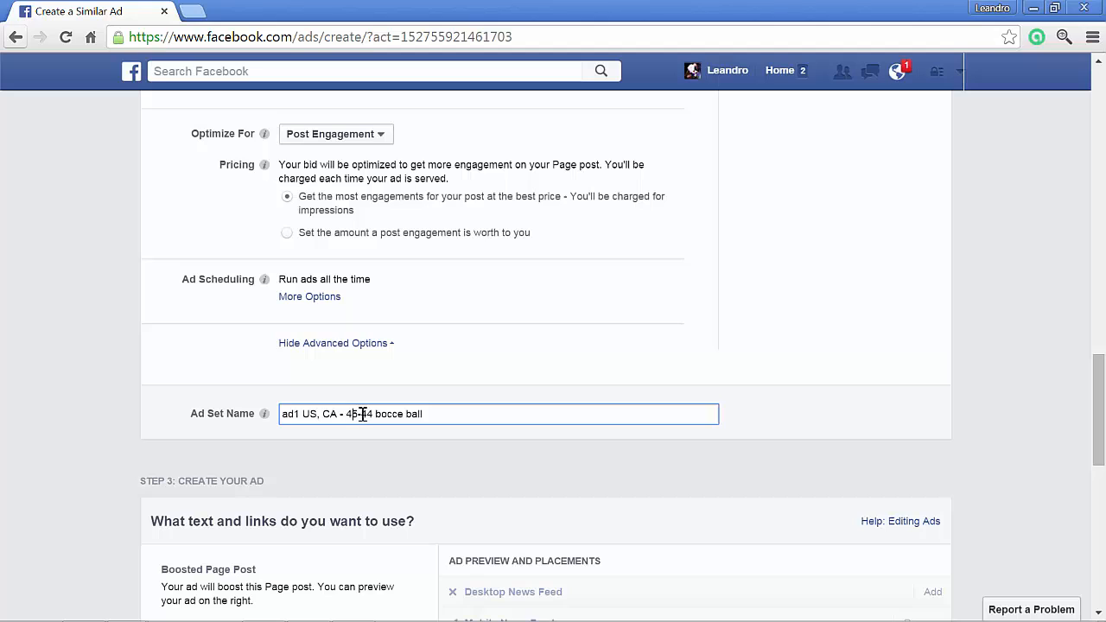
type("5")
type("2")
- Change the ad's URL tag to v=ad2 and place the order for the ad
scroll(170, 472, "down", 3)
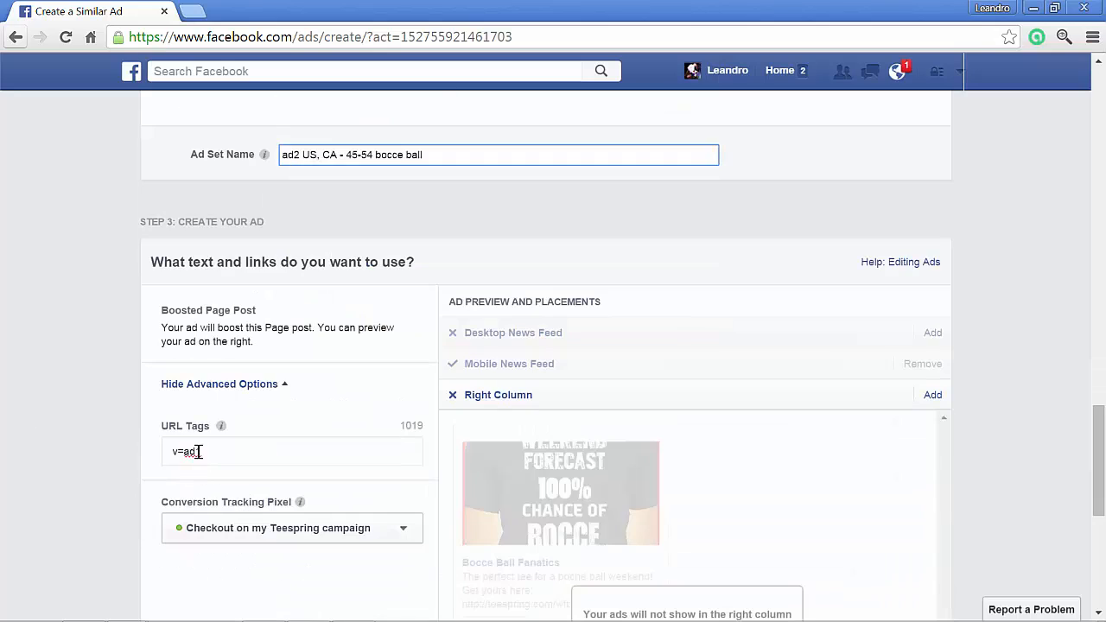
left_click(198, 451)
type("2")
left_click(2, 363)
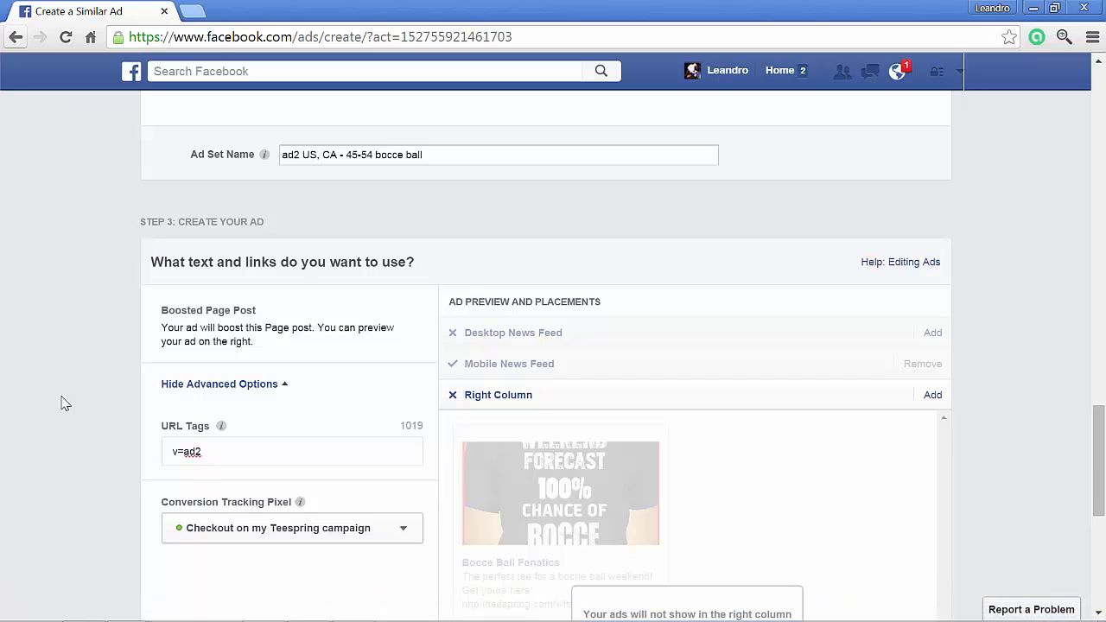
scroll(61, 403, "down", 5)
left_click(916, 417)
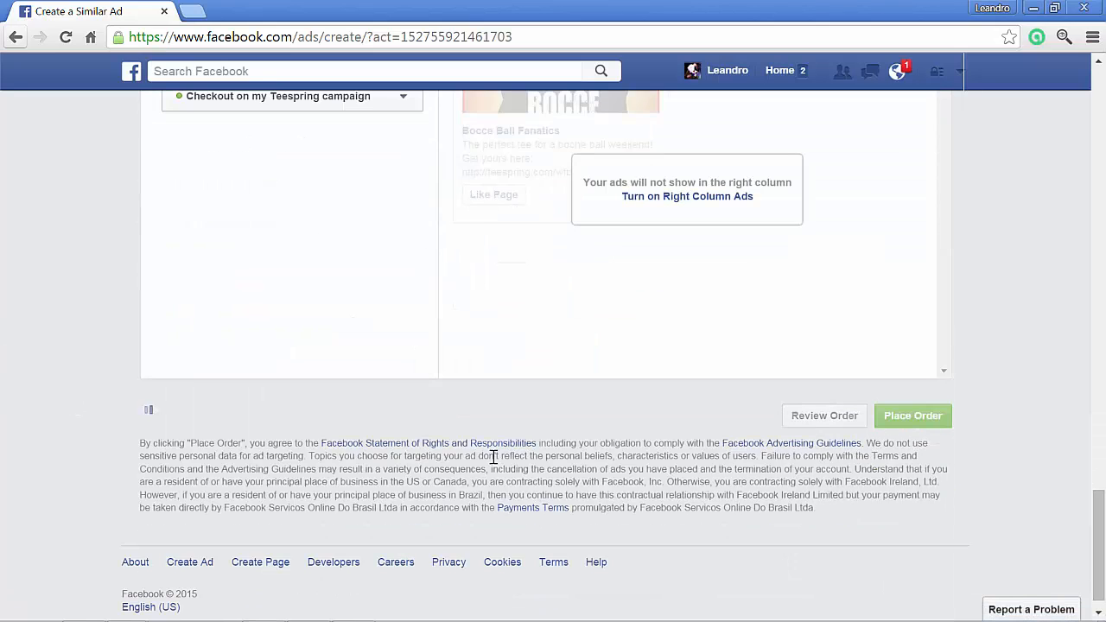